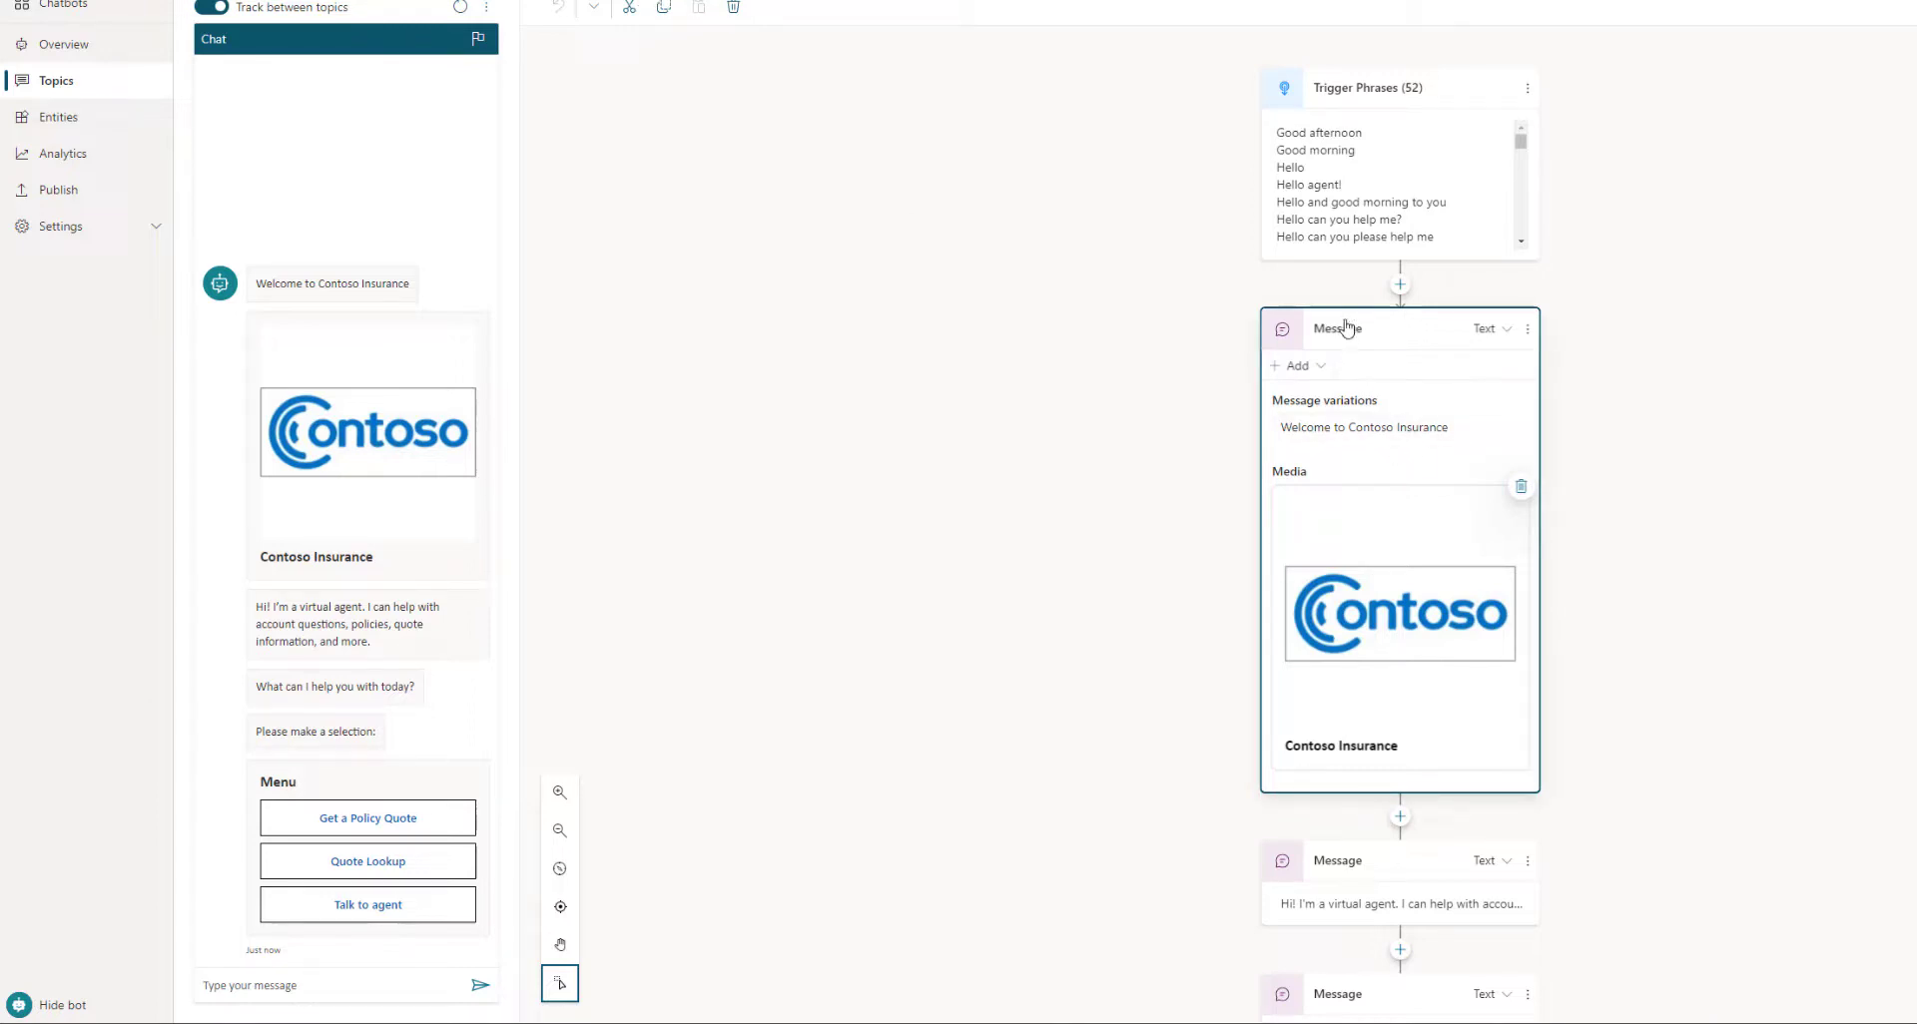
{"action": "left_click", "coordinate": [1327, 371]}
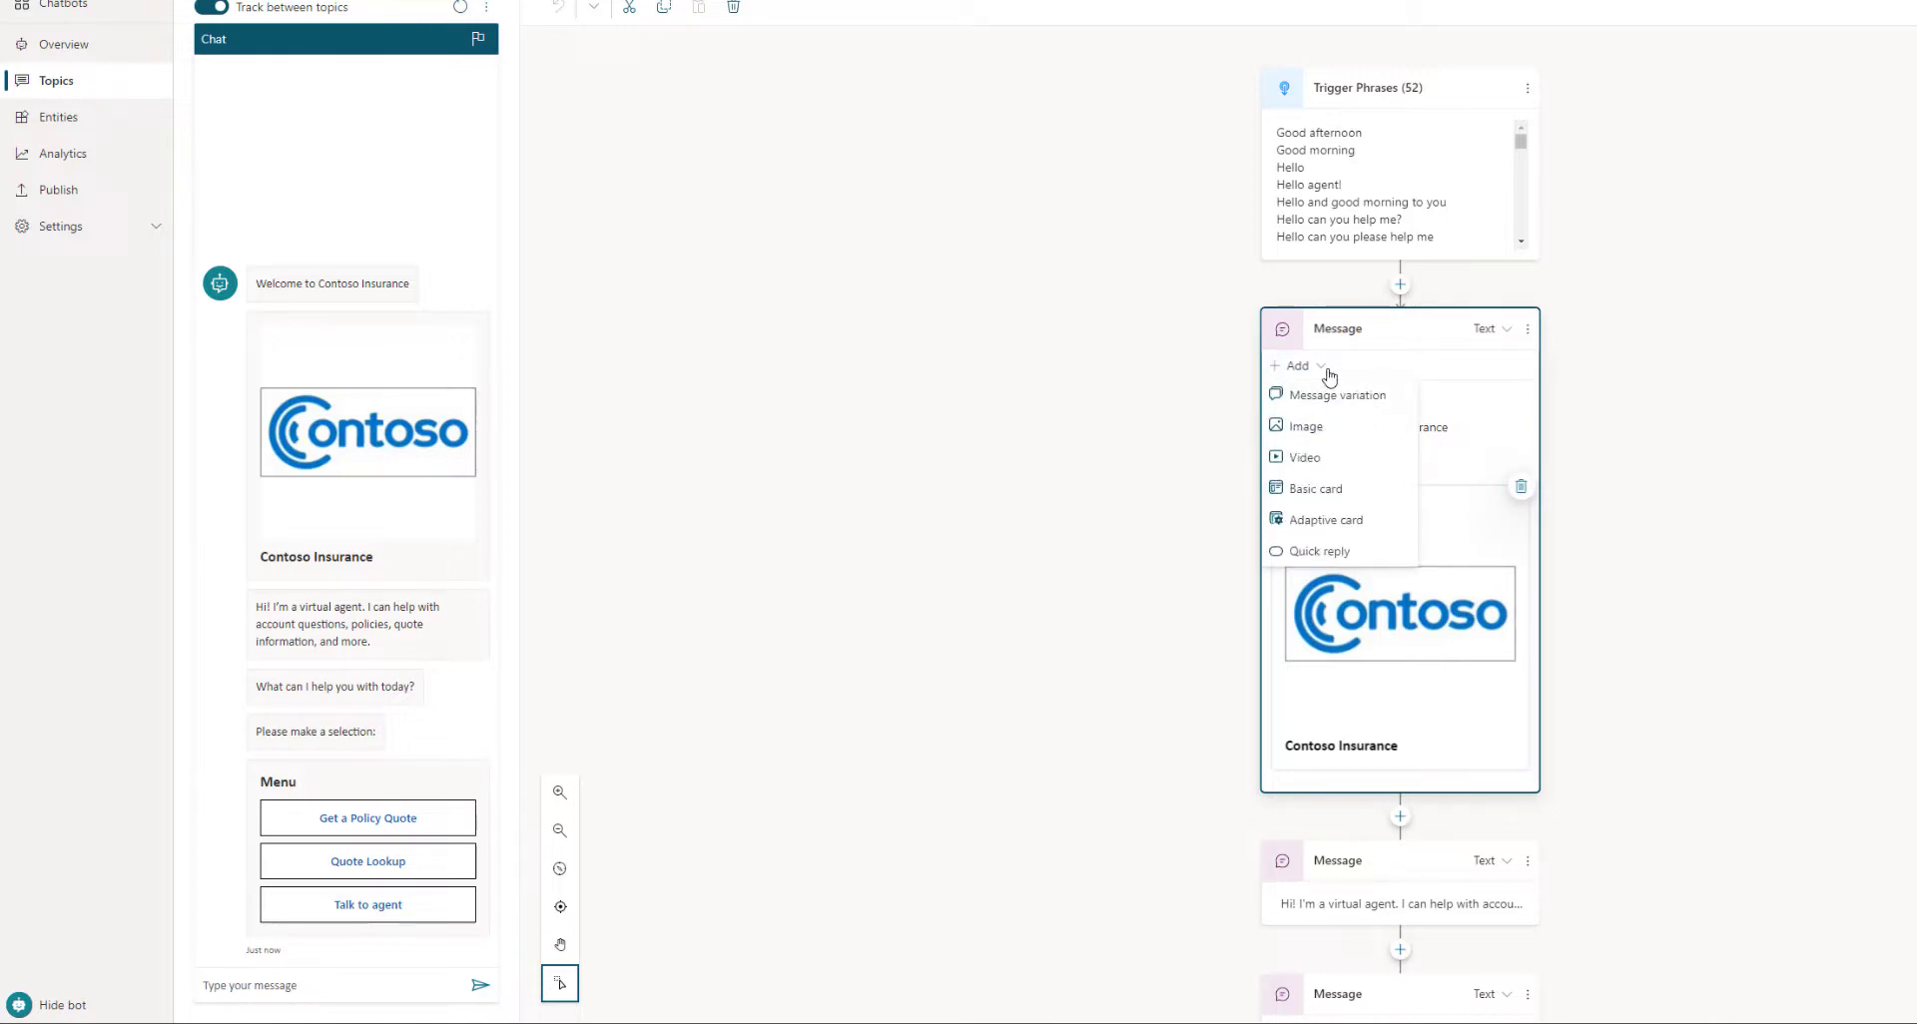
{"action": "left_click", "coordinate": [1323, 435]}
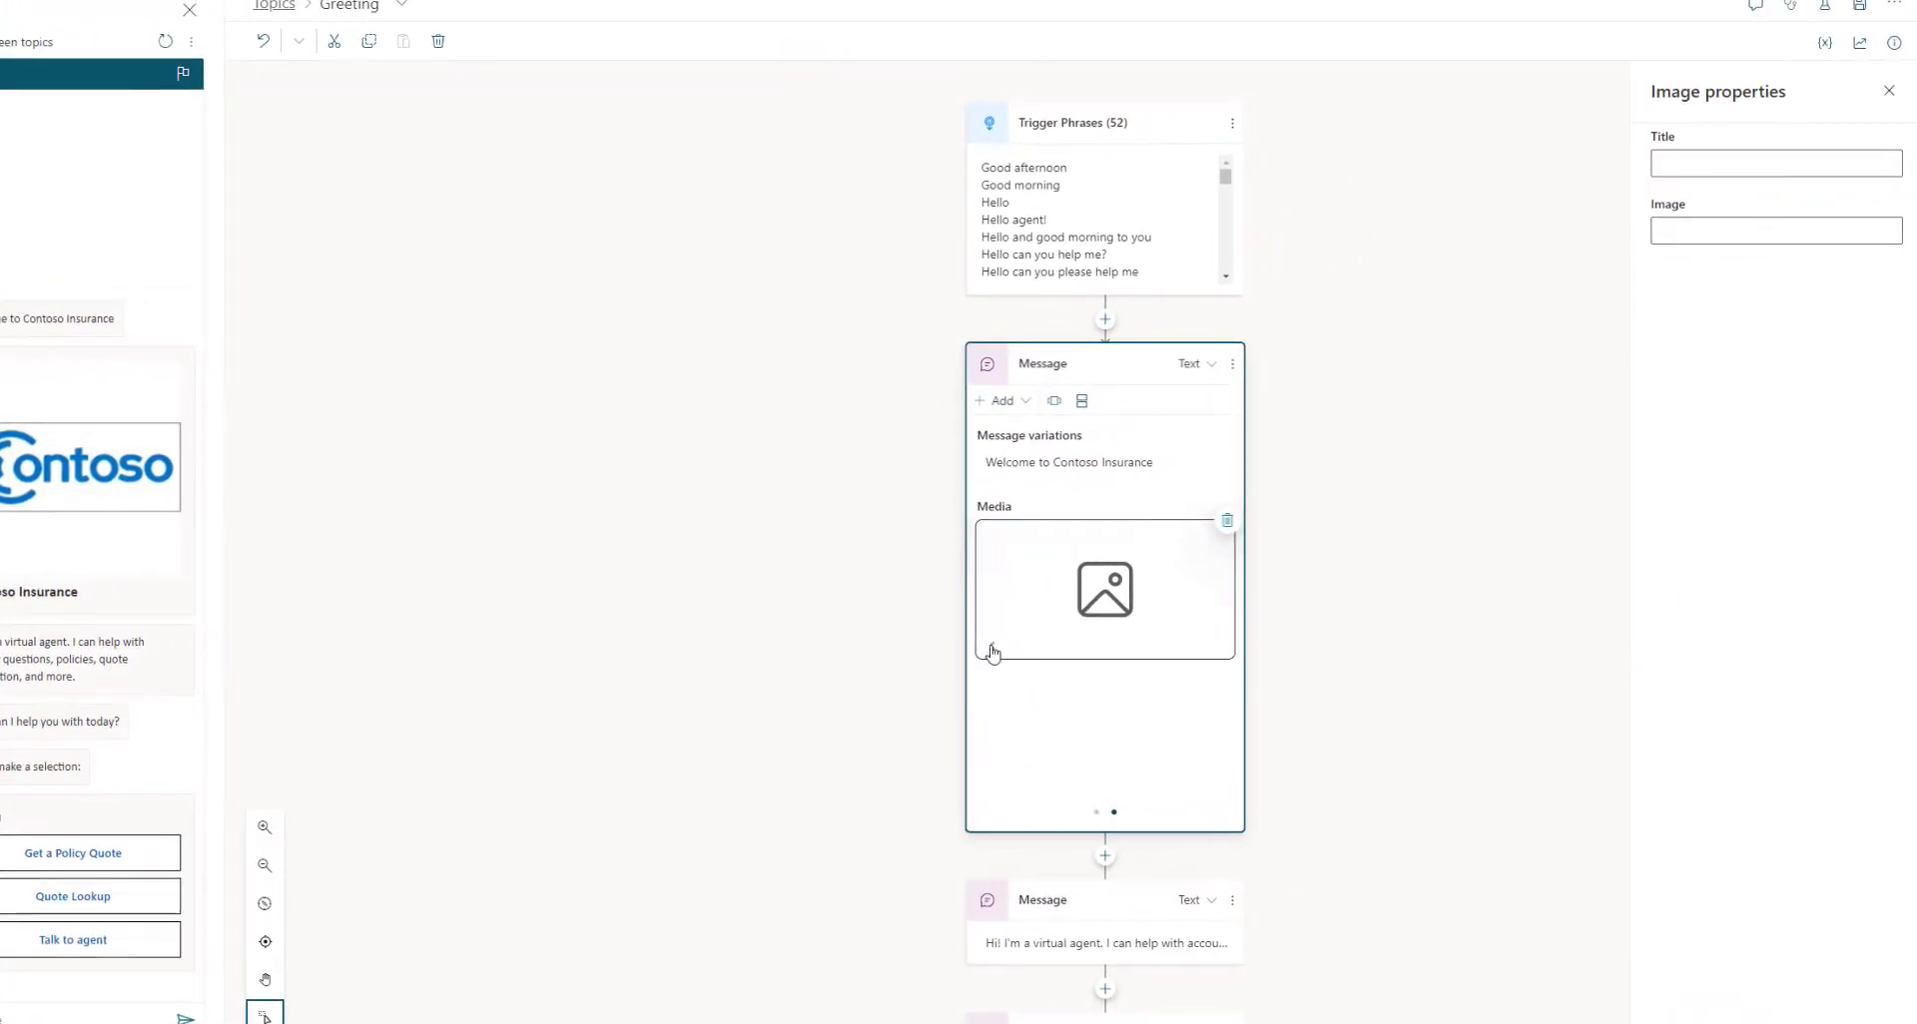
{"action": "left_click", "coordinate": [992, 652]}
{"action": "left_click", "coordinate": [1218, 652]}
{"action": "left_click", "coordinate": [1228, 523]}
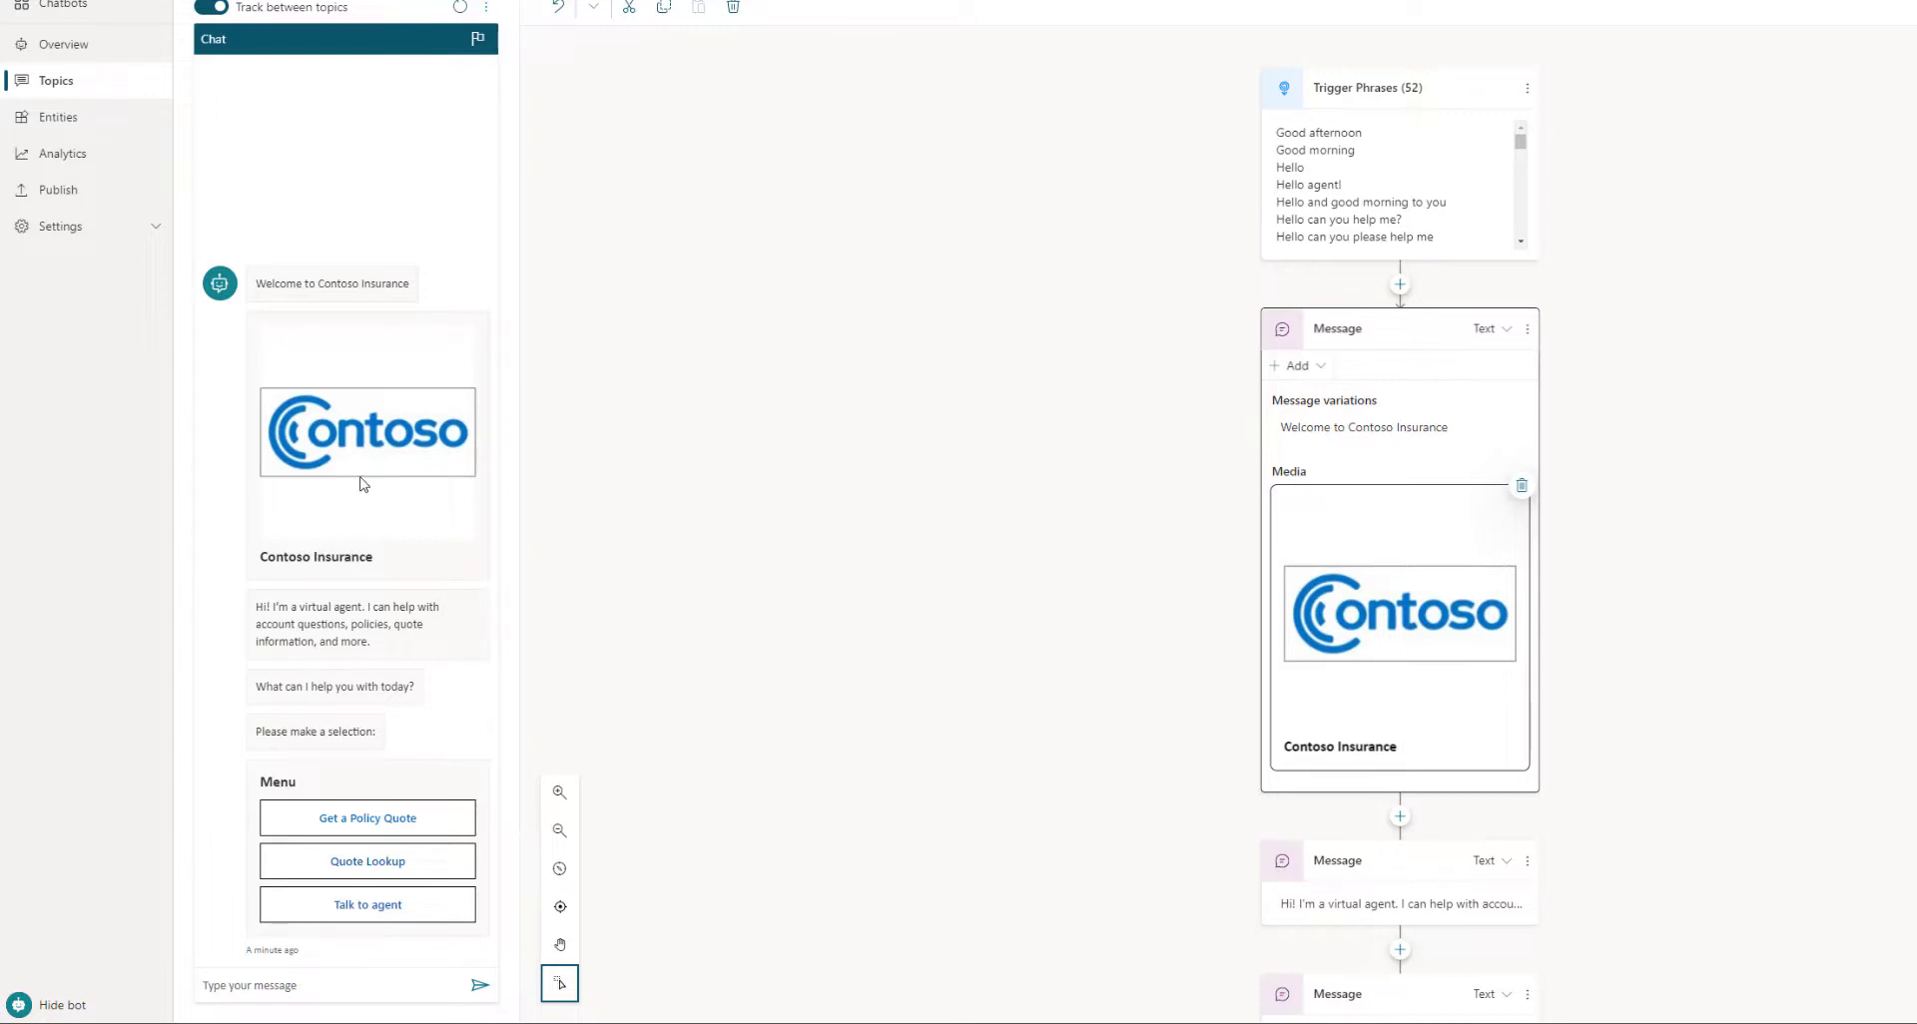
Select the Menu card in the last Message node, with Get a Quote, Find Quote and Talk to agent buttons
{"action": "left_click", "coordinate": [684, 543]}
{"action": "scroll", "coordinate": [1501, 666], "scroll_direction": "down", "scroll_amount": 3}
{"action": "scroll", "coordinate": [1505, 671], "scroll_direction": "down", "scroll_amount": 2}
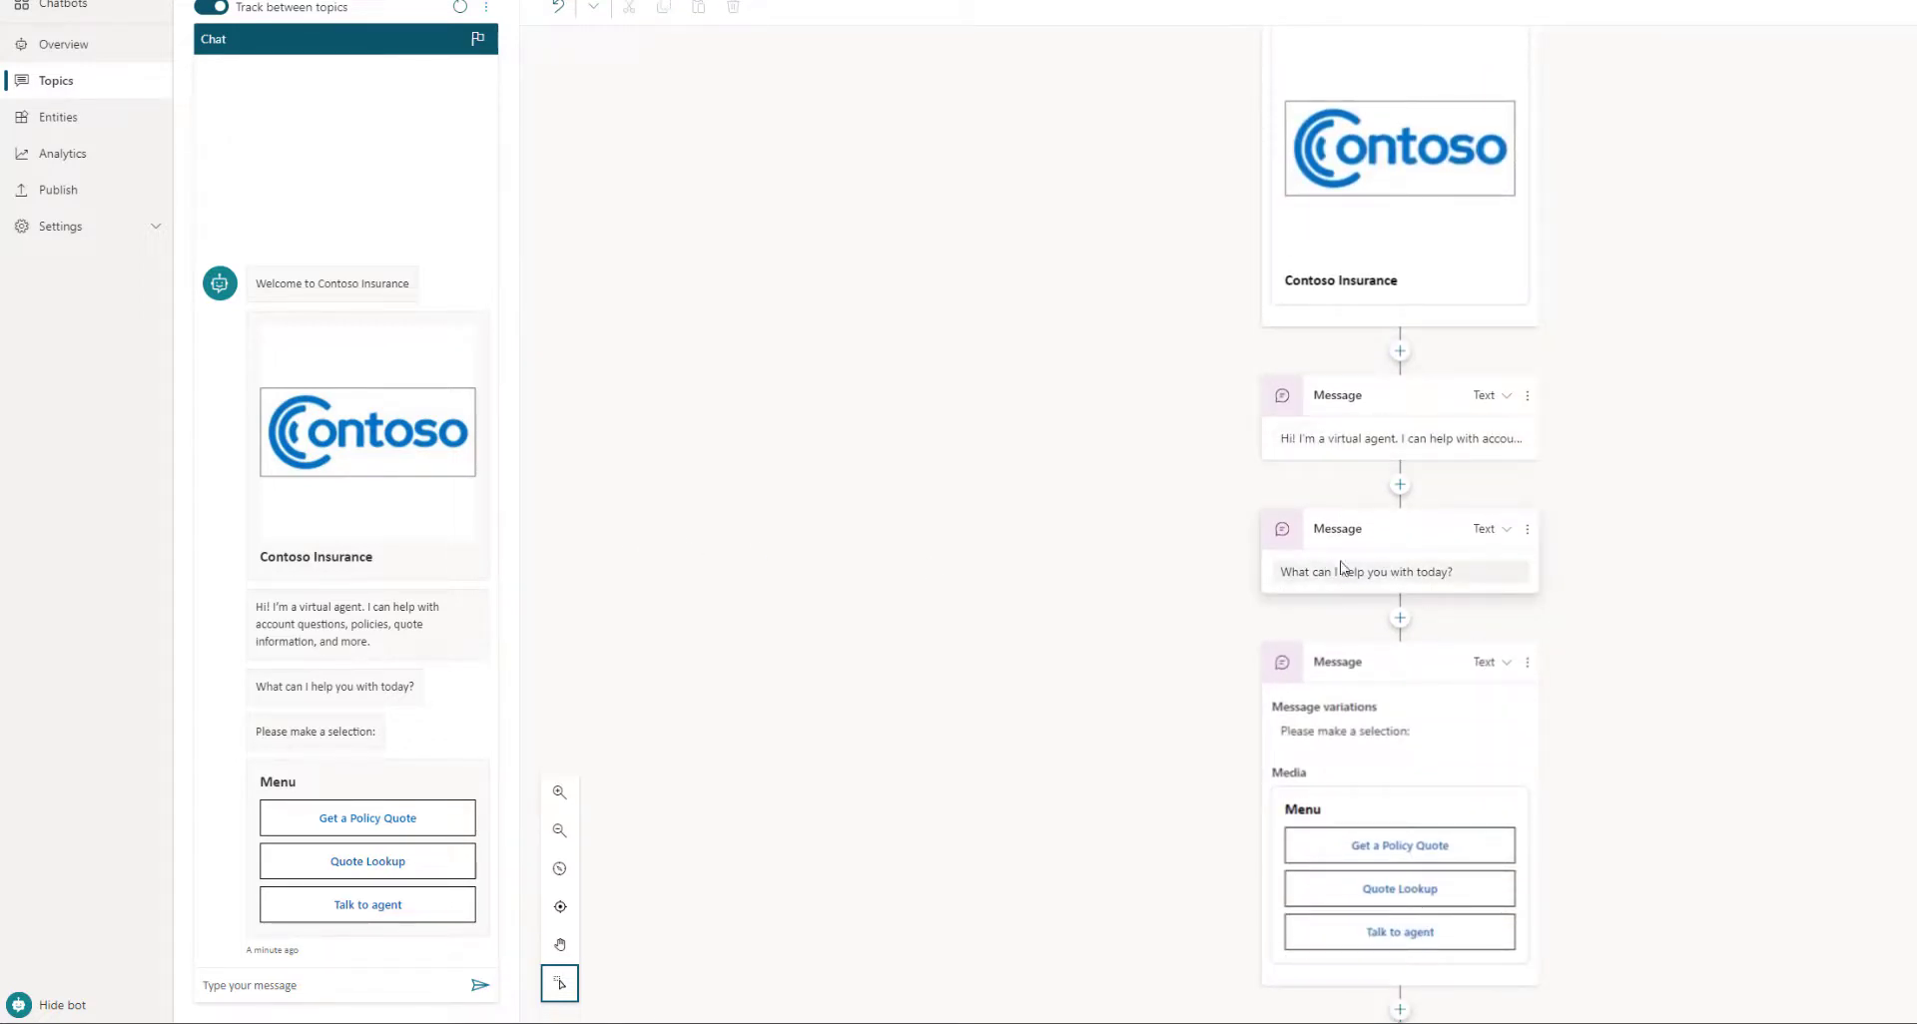
{"action": "scroll", "coordinate": [1341, 568], "scroll_direction": "down", "scroll_amount": 1}
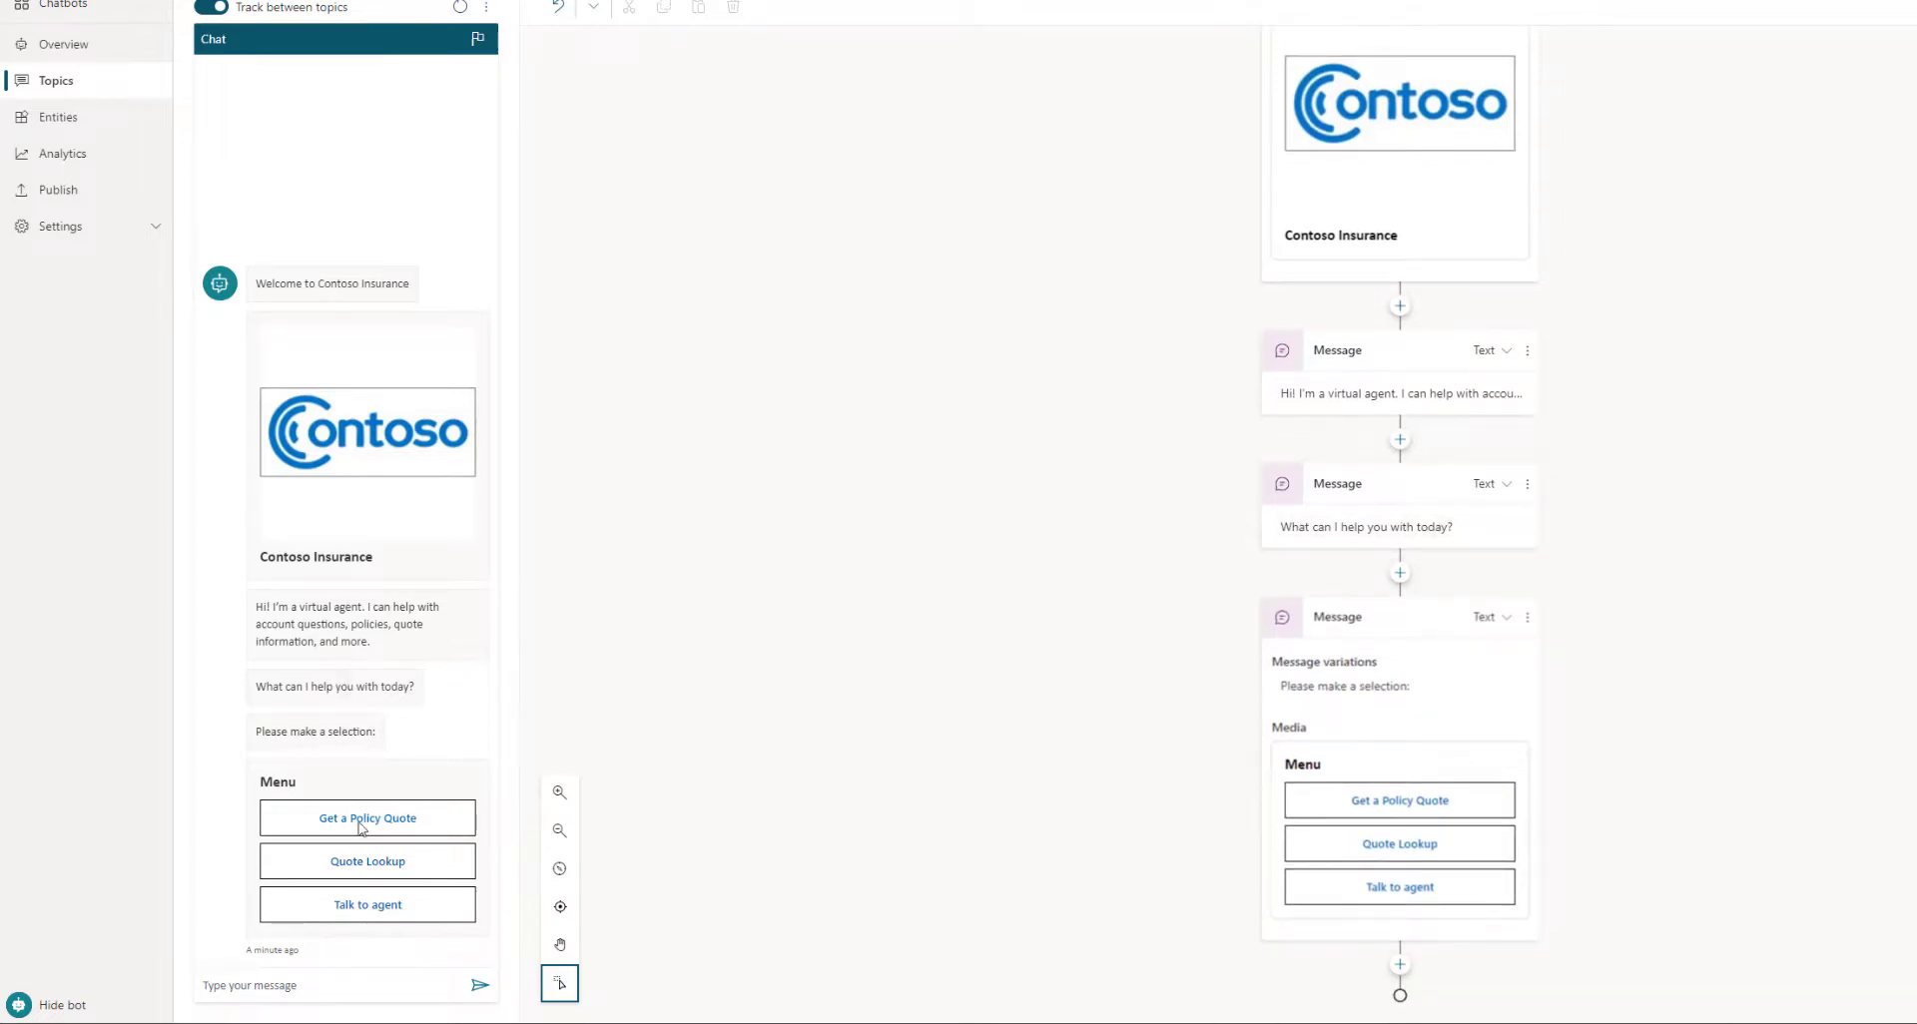
{"action": "left_click", "coordinate": [1410, 767]}
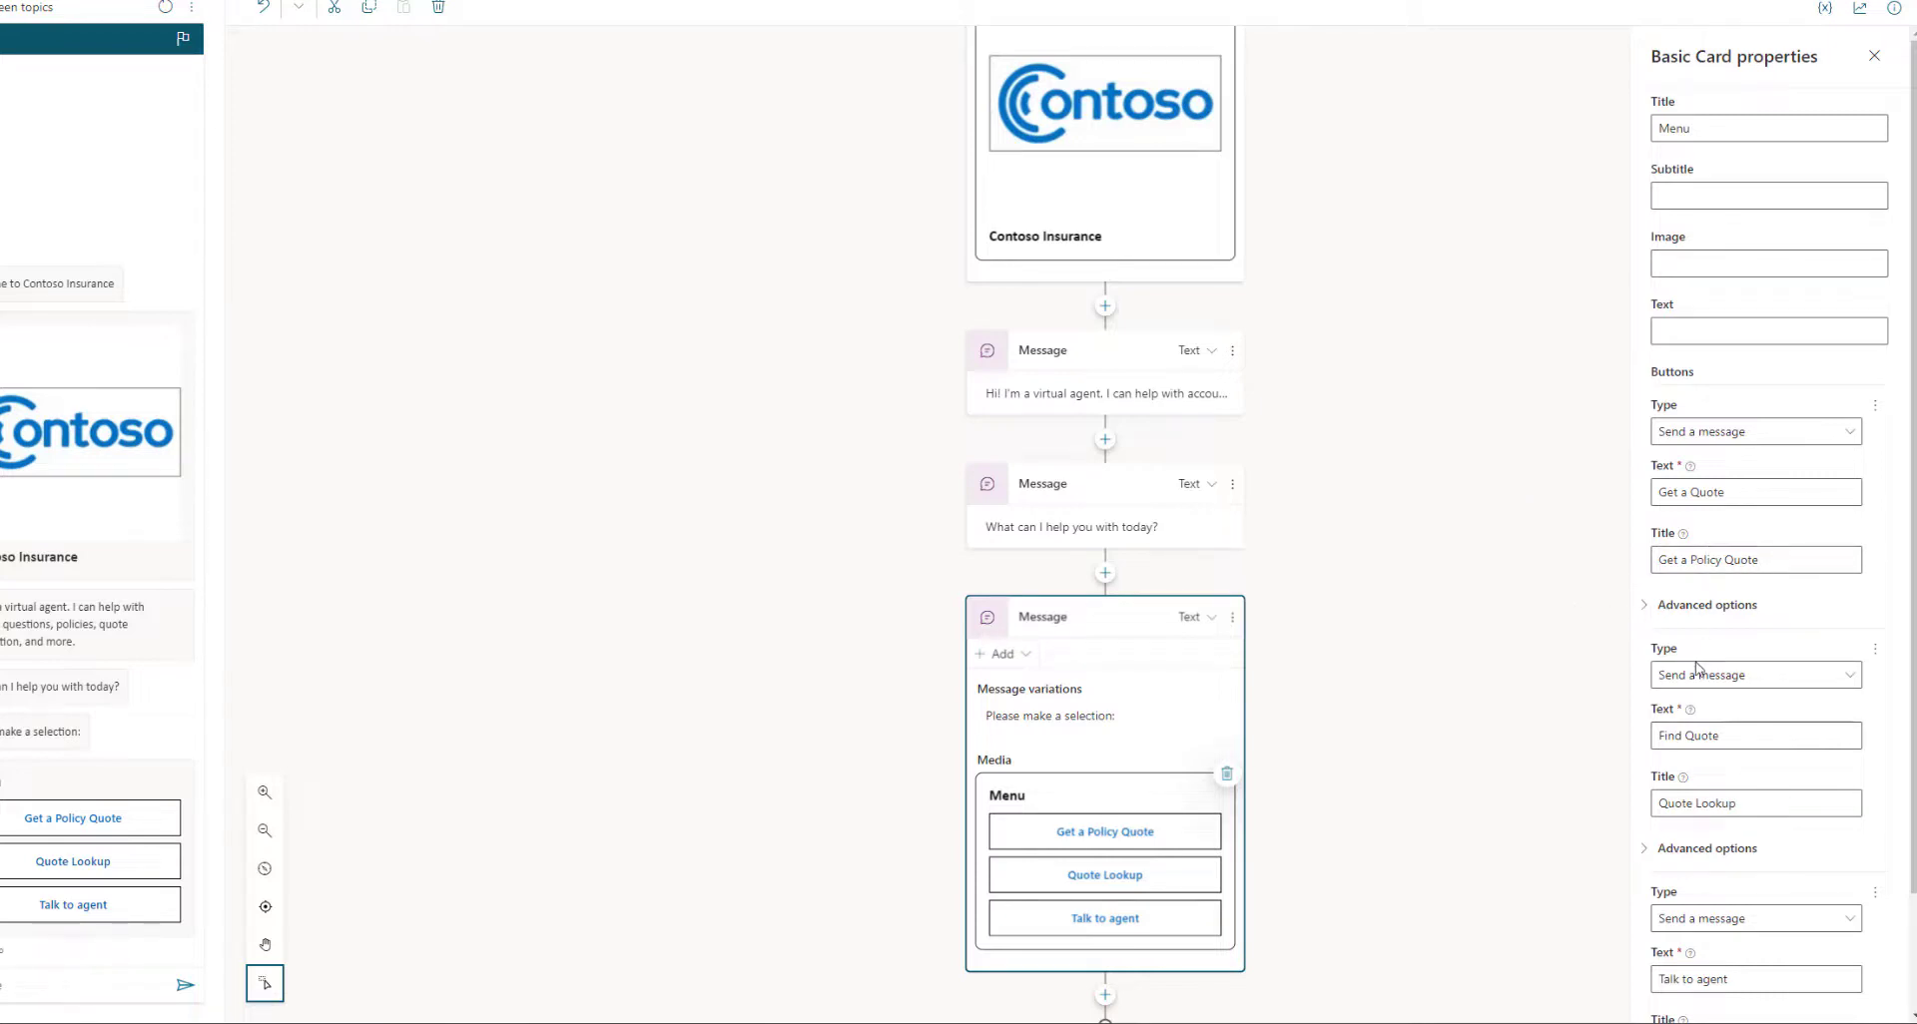
Check the first button's advanced options and action types, then deselect the card with nothing changed
{"action": "left_click", "coordinate": [1660, 607]}
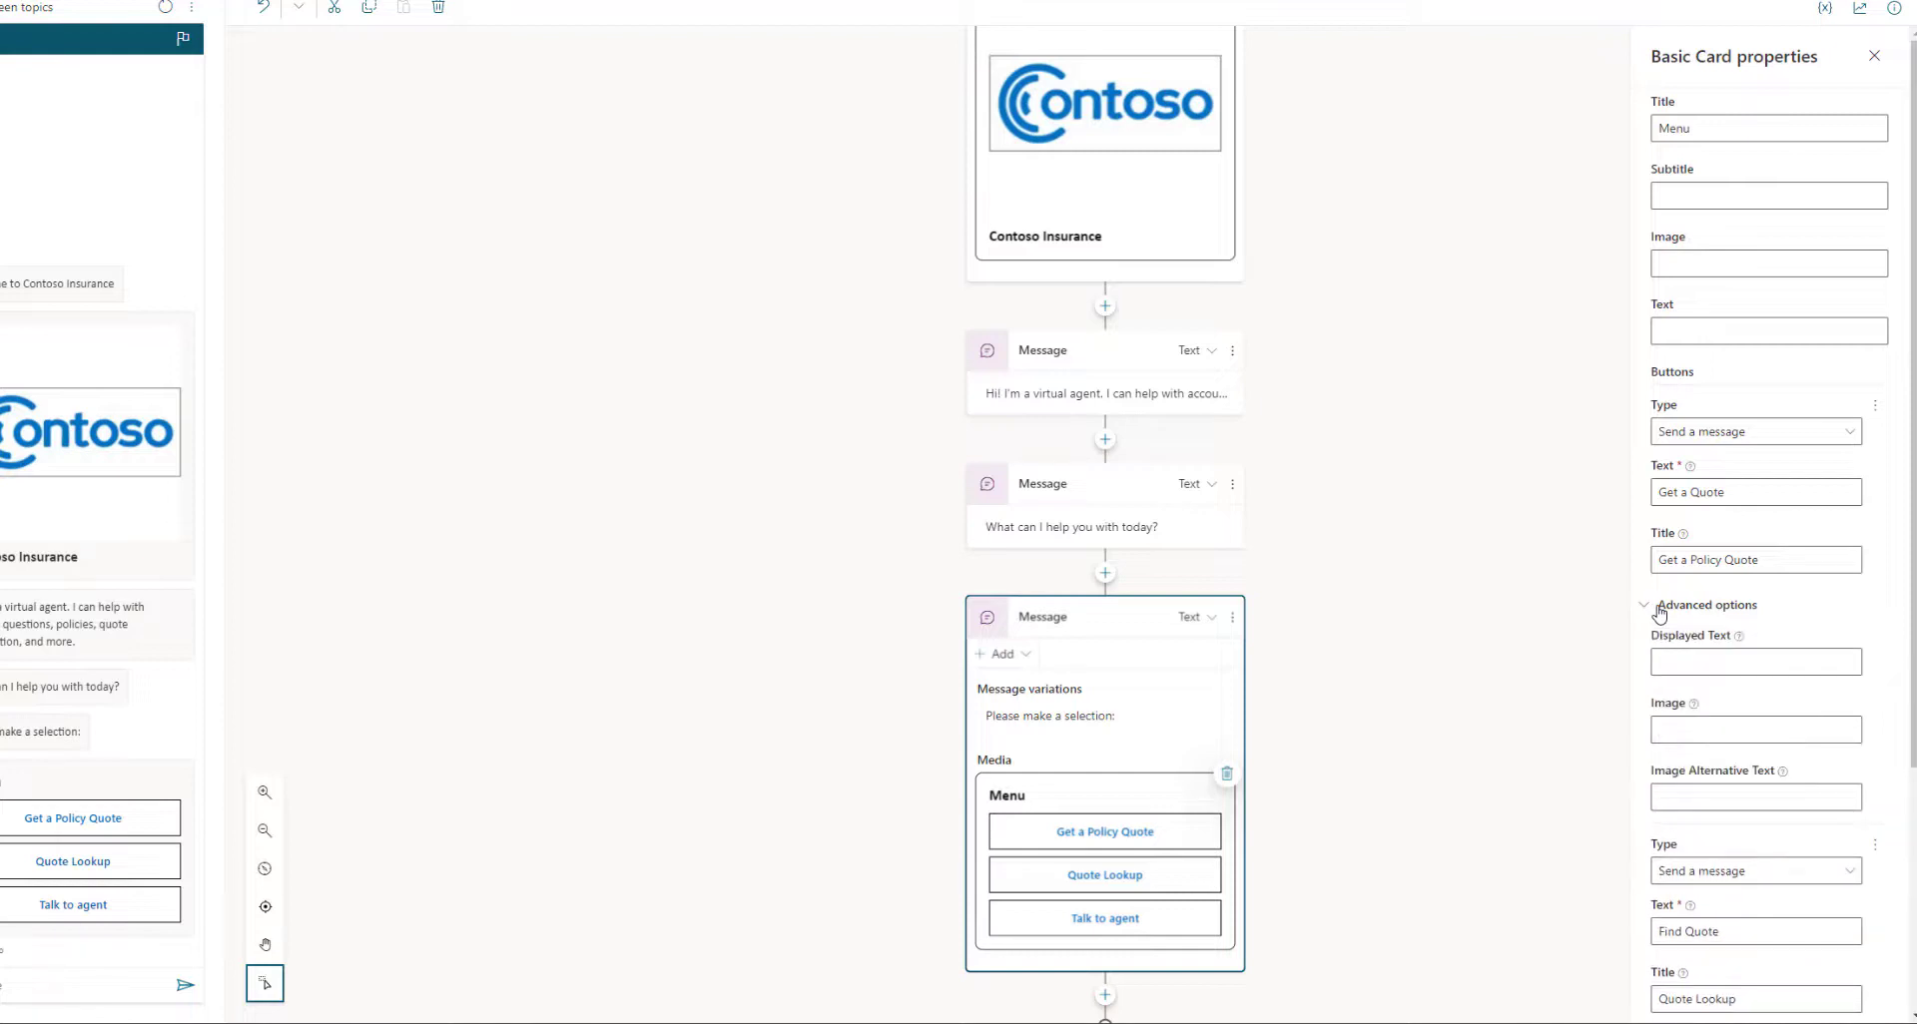
{"action": "left_click", "coordinate": [1660, 608]}
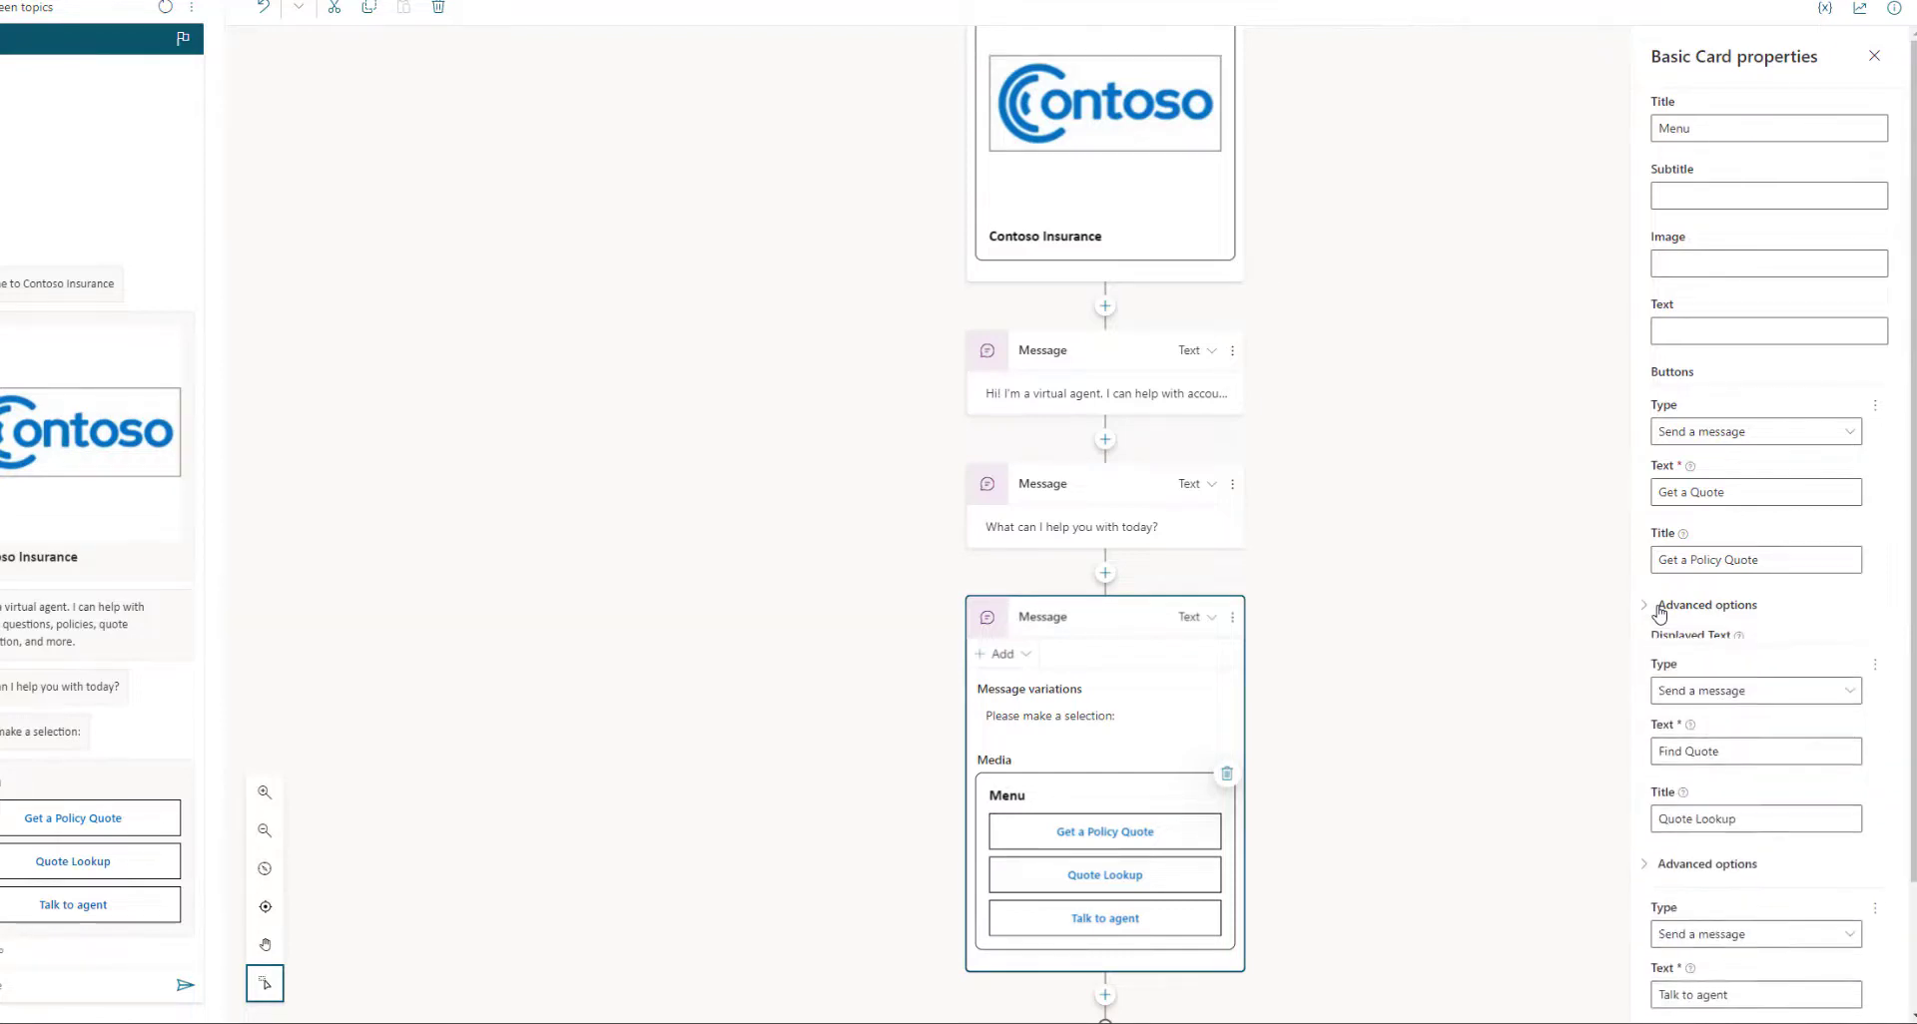
{"action": "left_click", "coordinate": [1750, 430]}
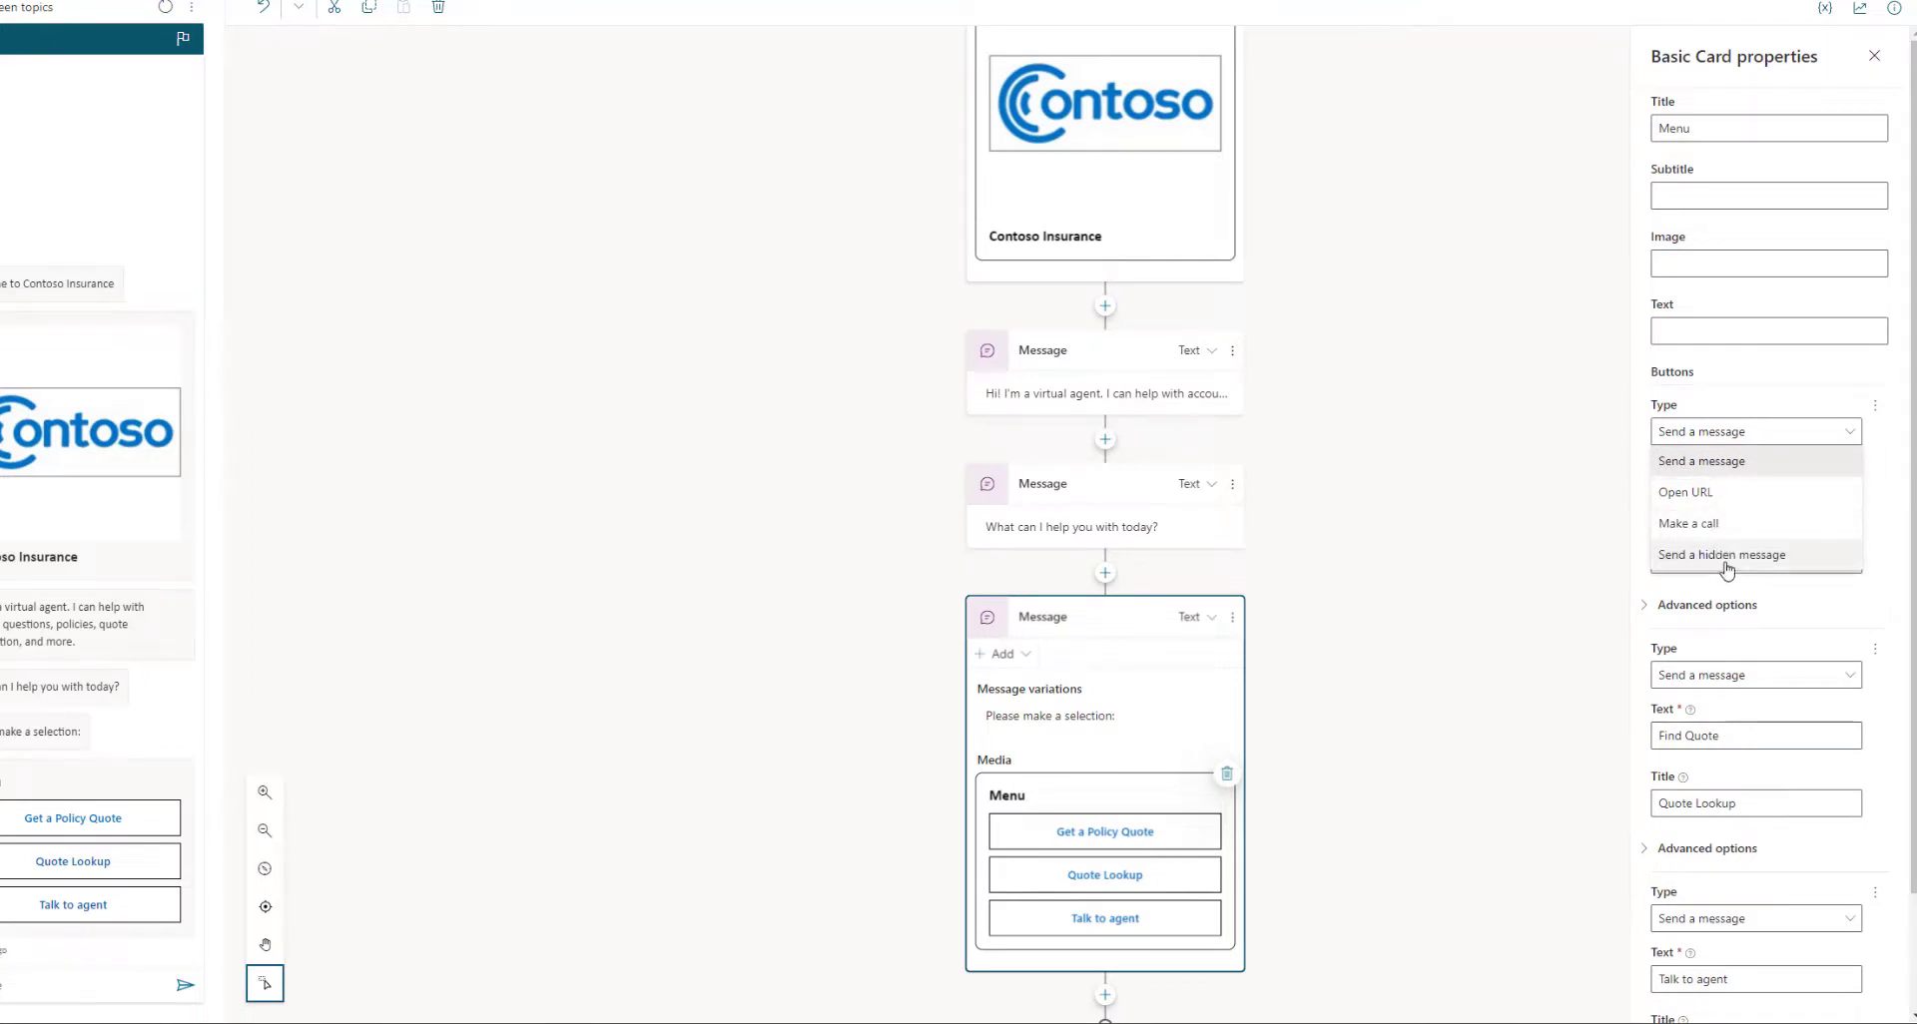
{"action": "left_click", "coordinate": [1534, 498]}
{"action": "left_click", "coordinate": [1602, 513]}
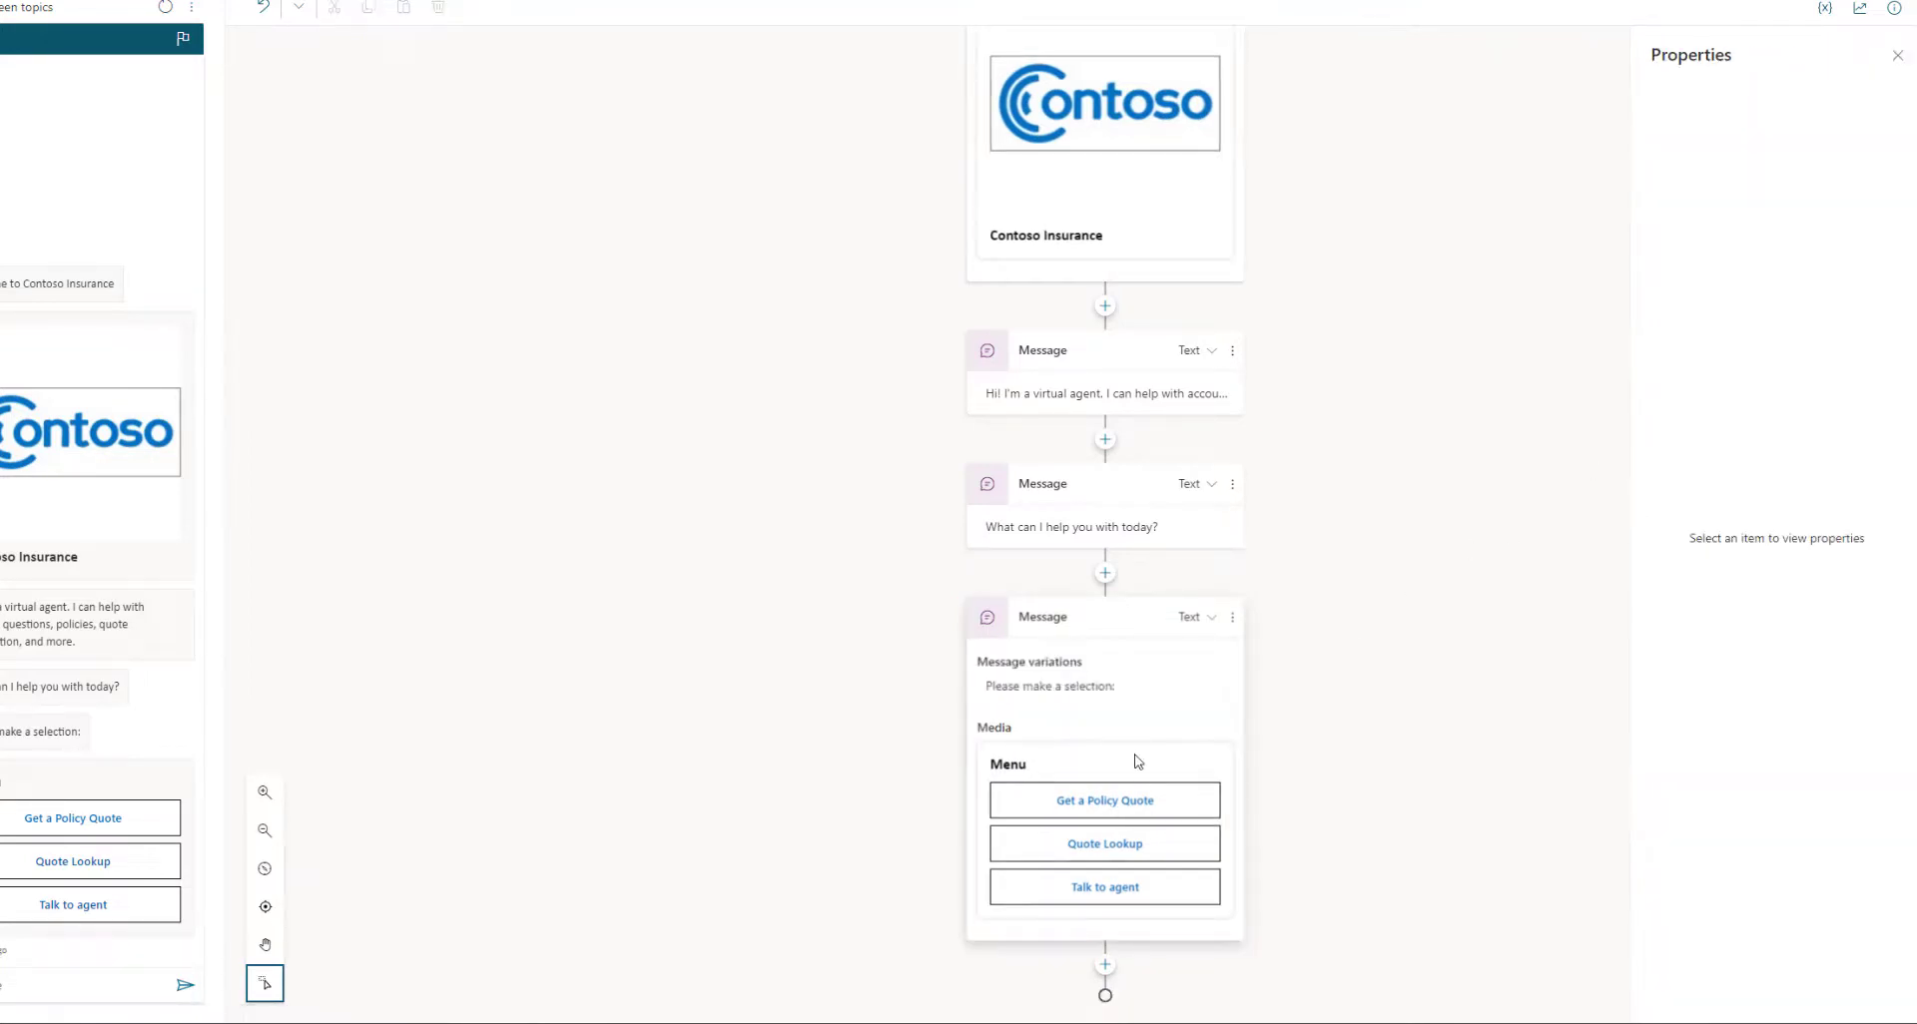
Try Get a Policy Quote in the test chat, then switch the canvas to the Get Policy Estimates topic
{"action": "left_click", "coordinate": [1183, 810]}
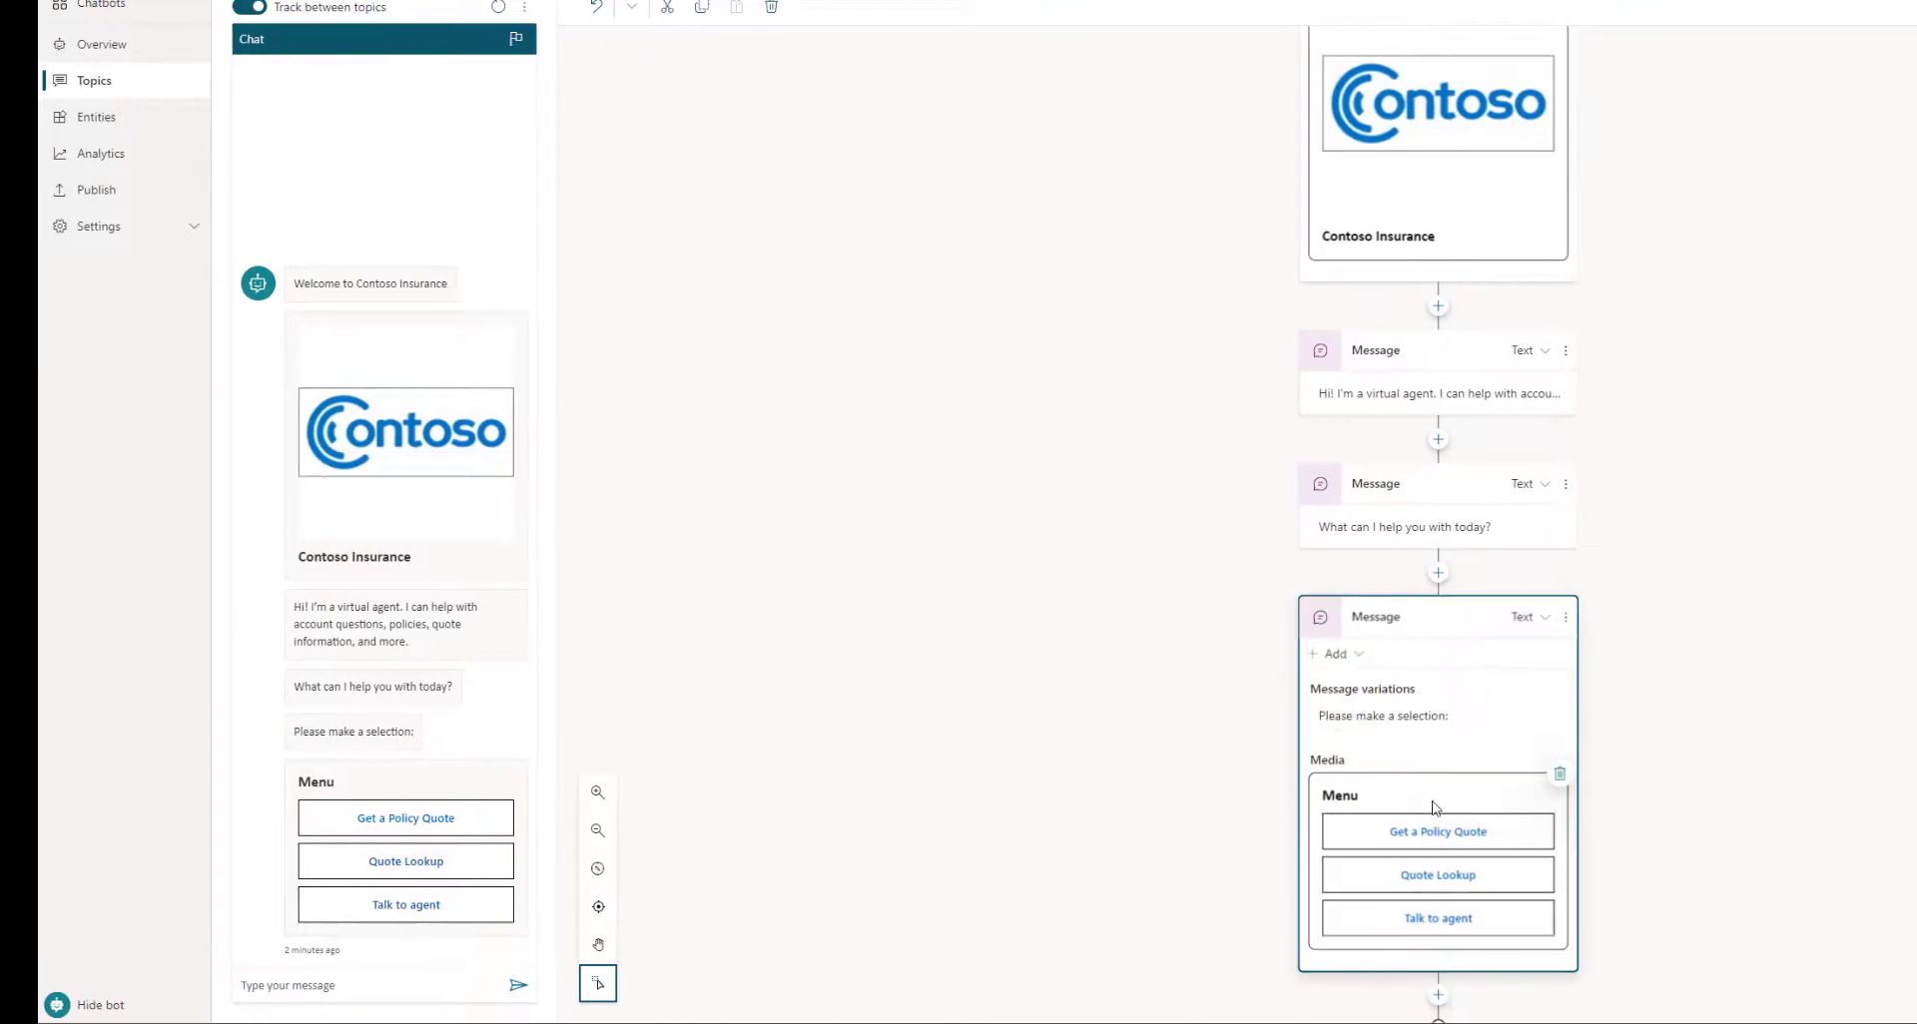
{"action": "left_click", "coordinate": [384, 827]}
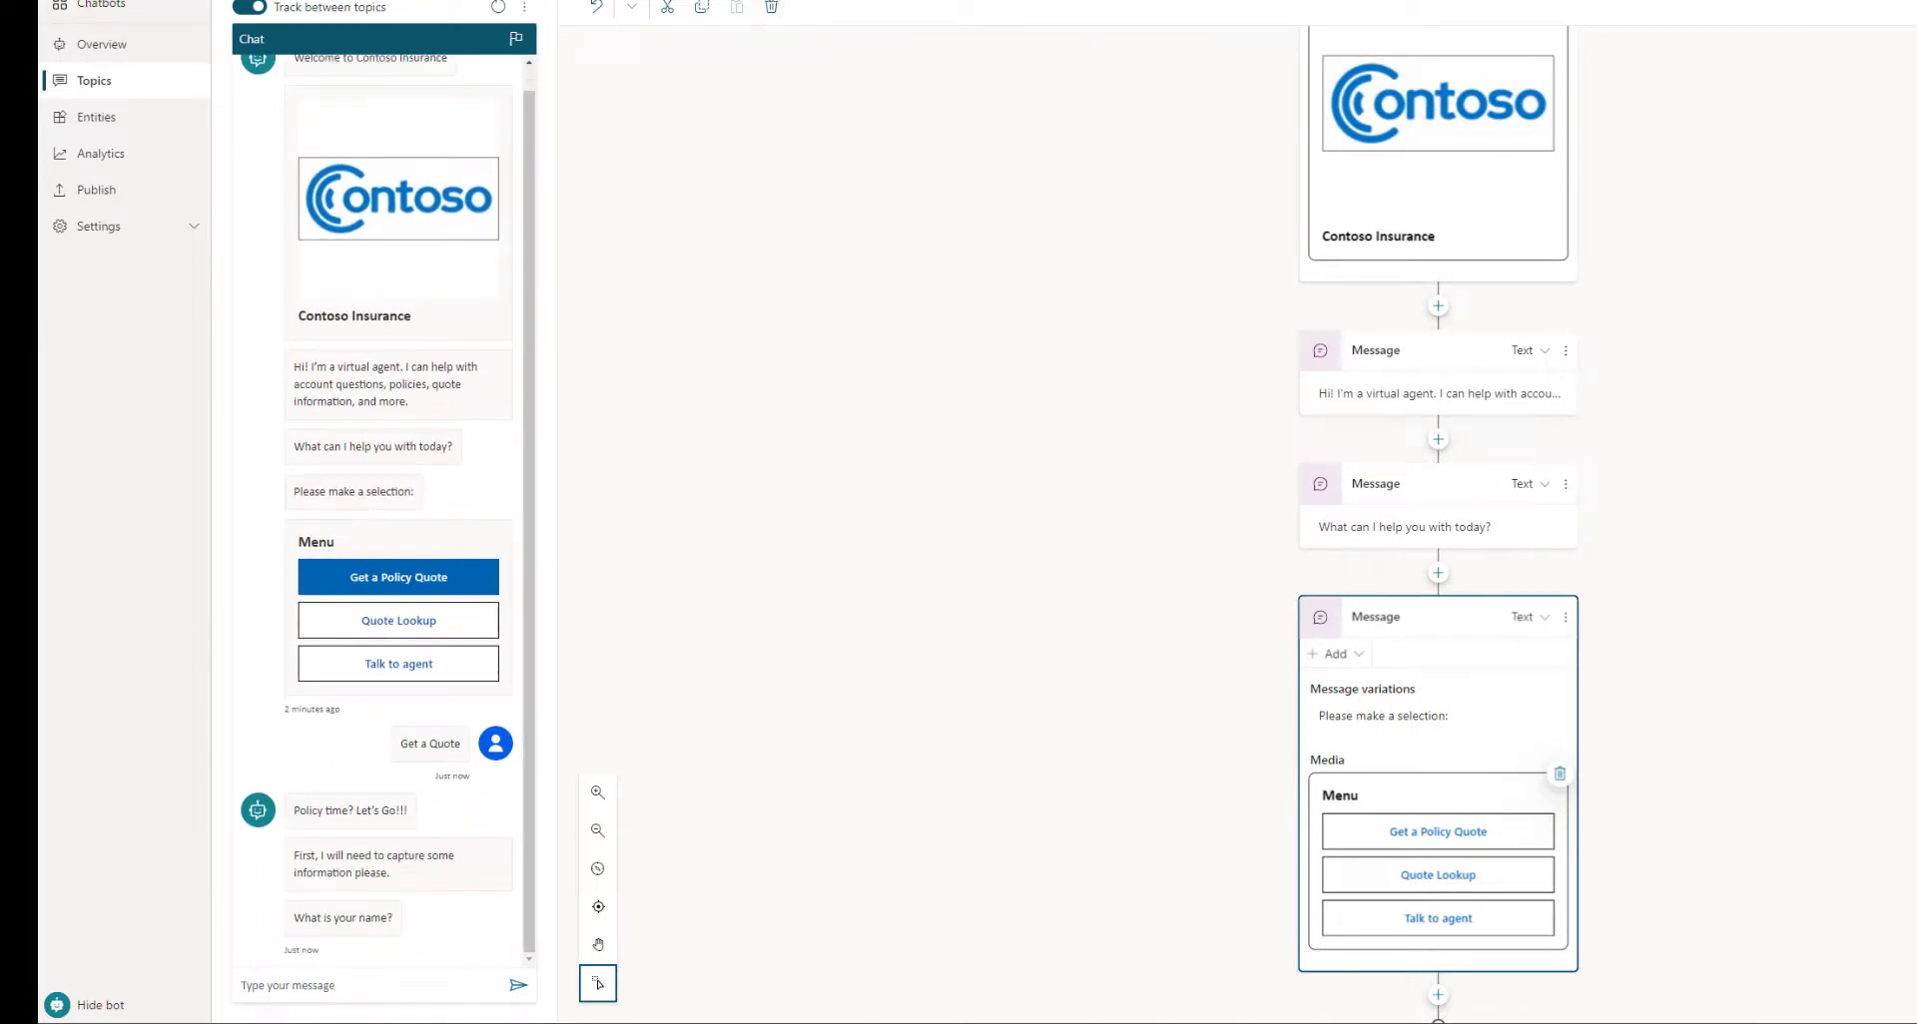
{"action": "left_click", "coordinate": [779, 1]}
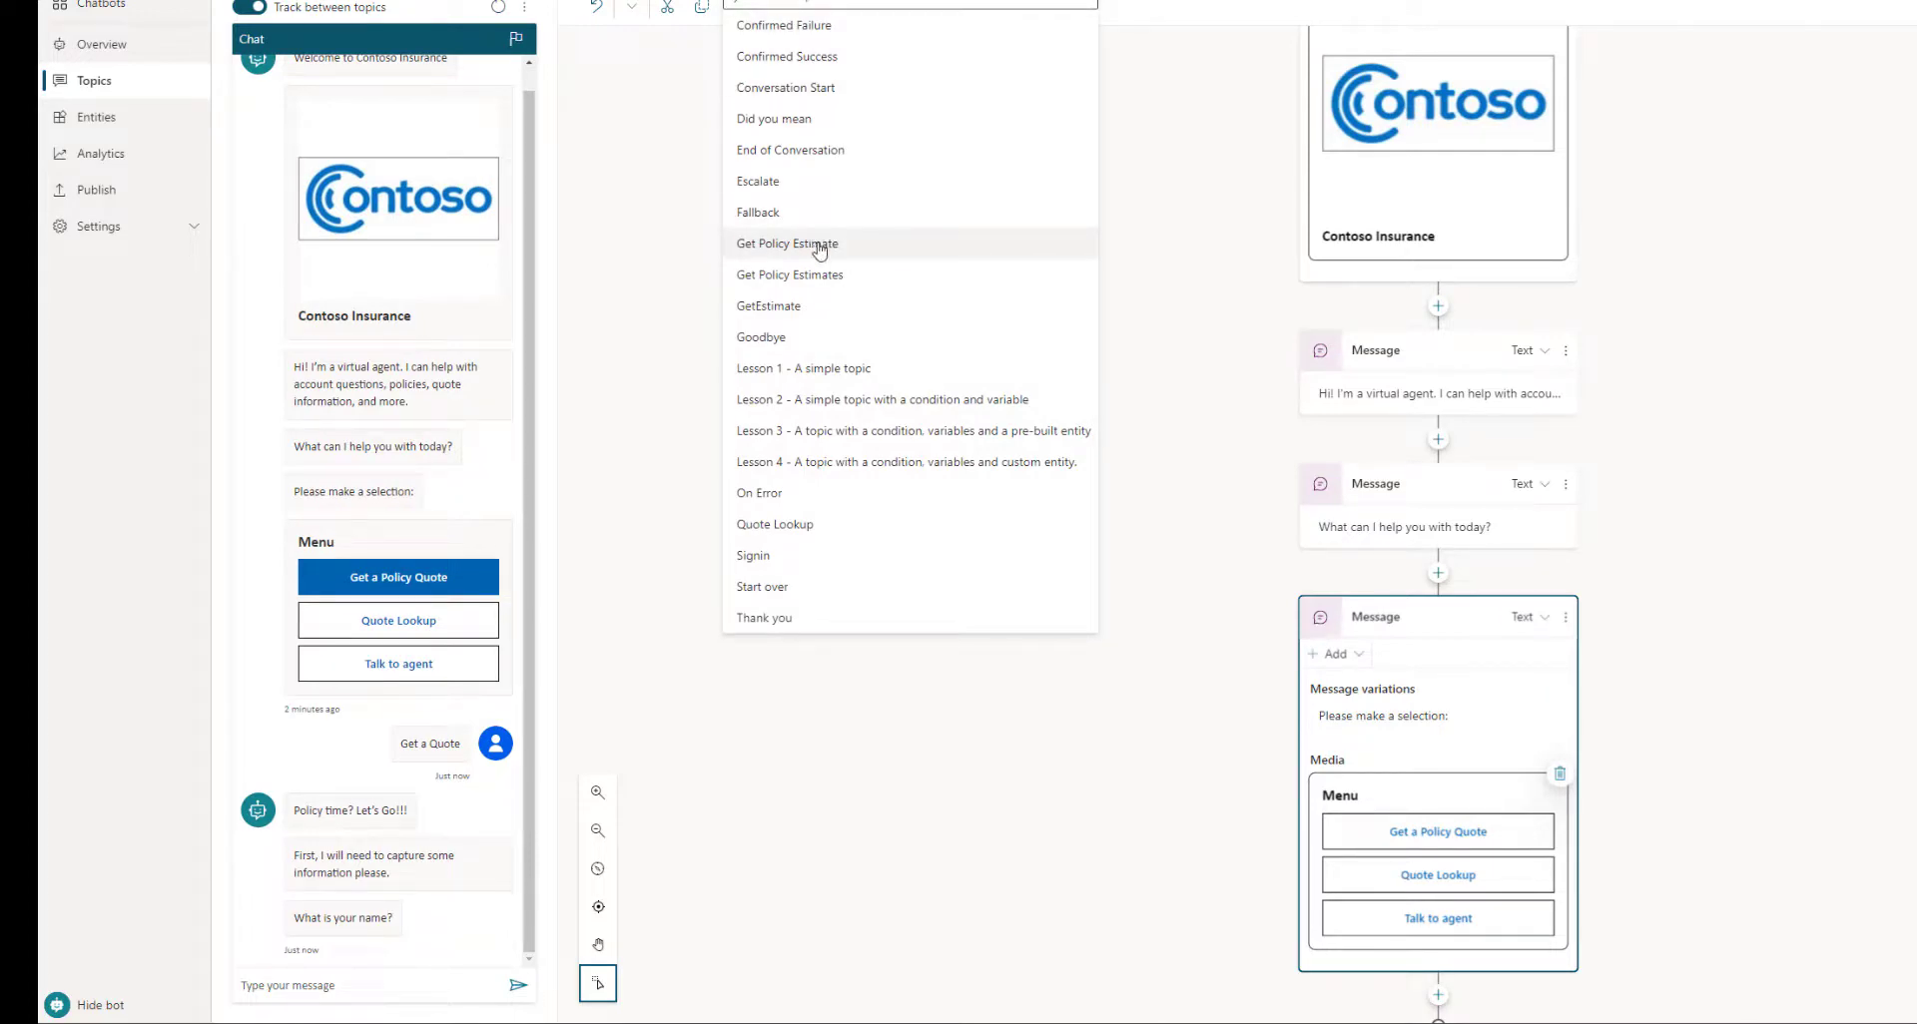
{"action": "left_click", "coordinate": [825, 277]}
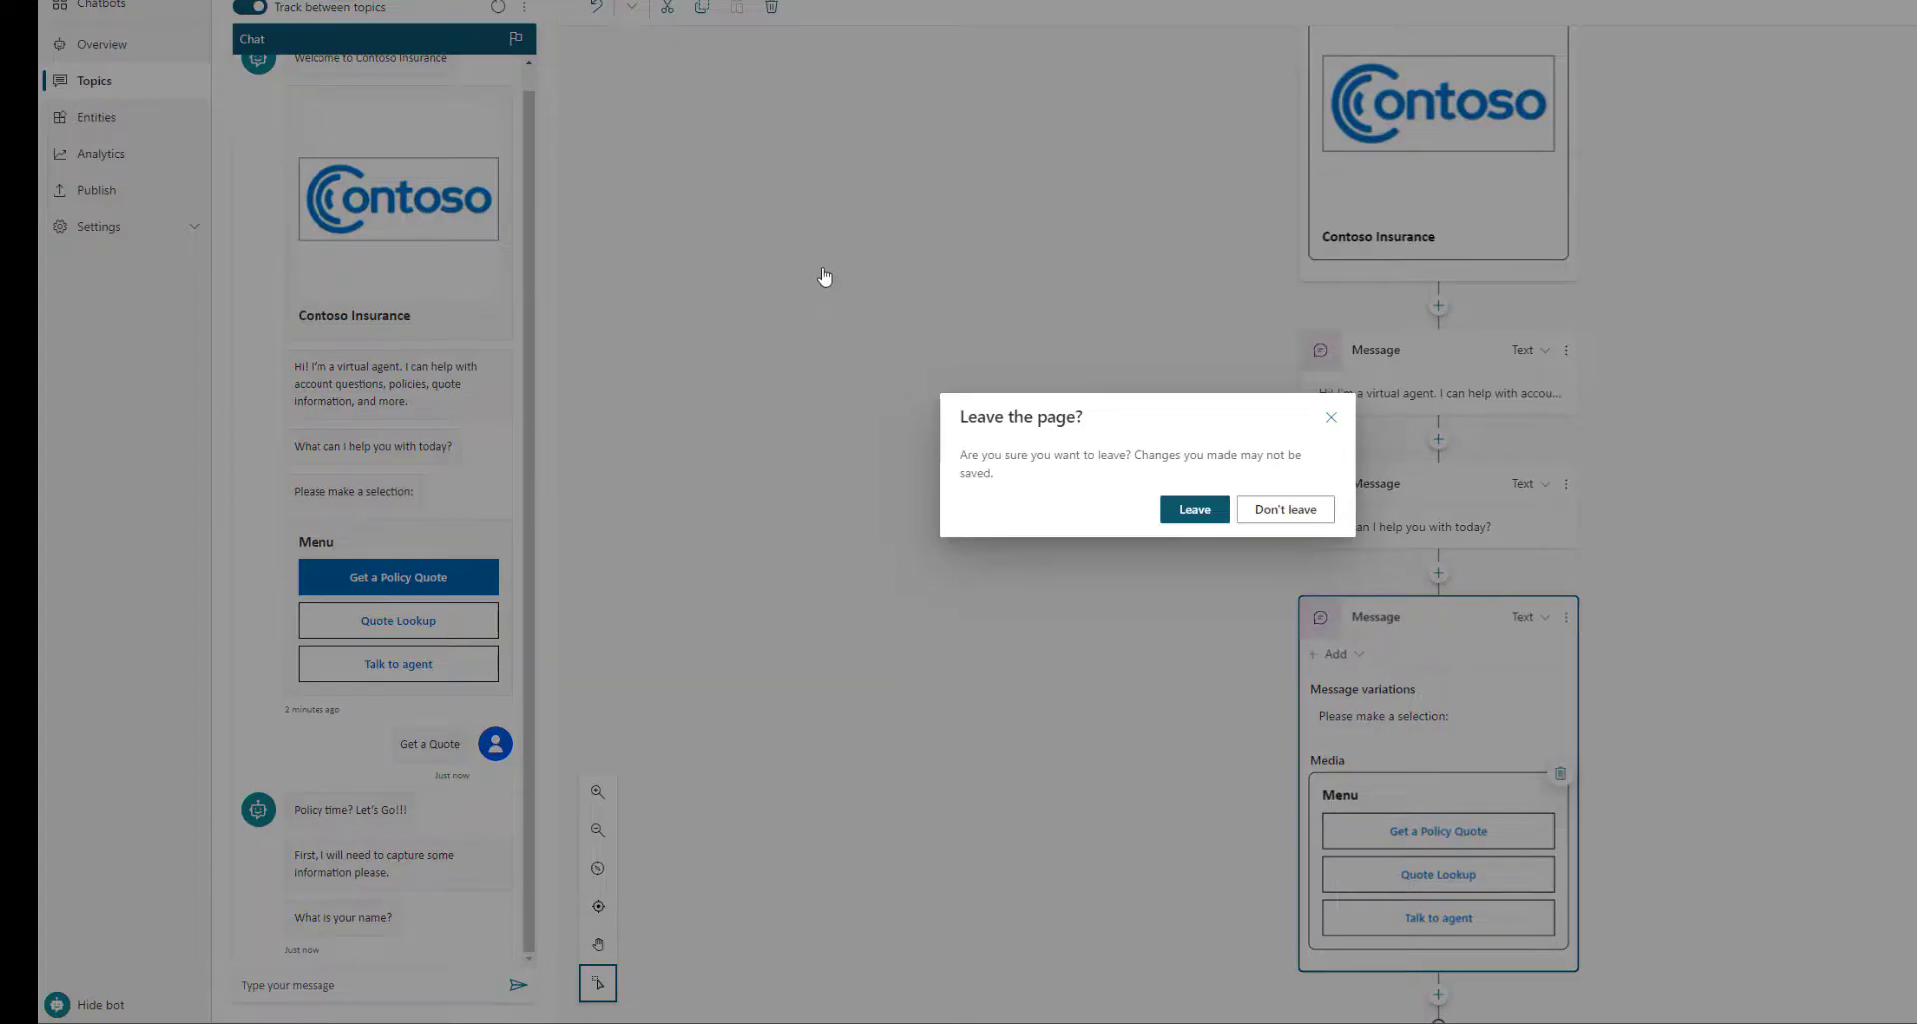
{"action": "left_click", "coordinate": [1193, 510]}
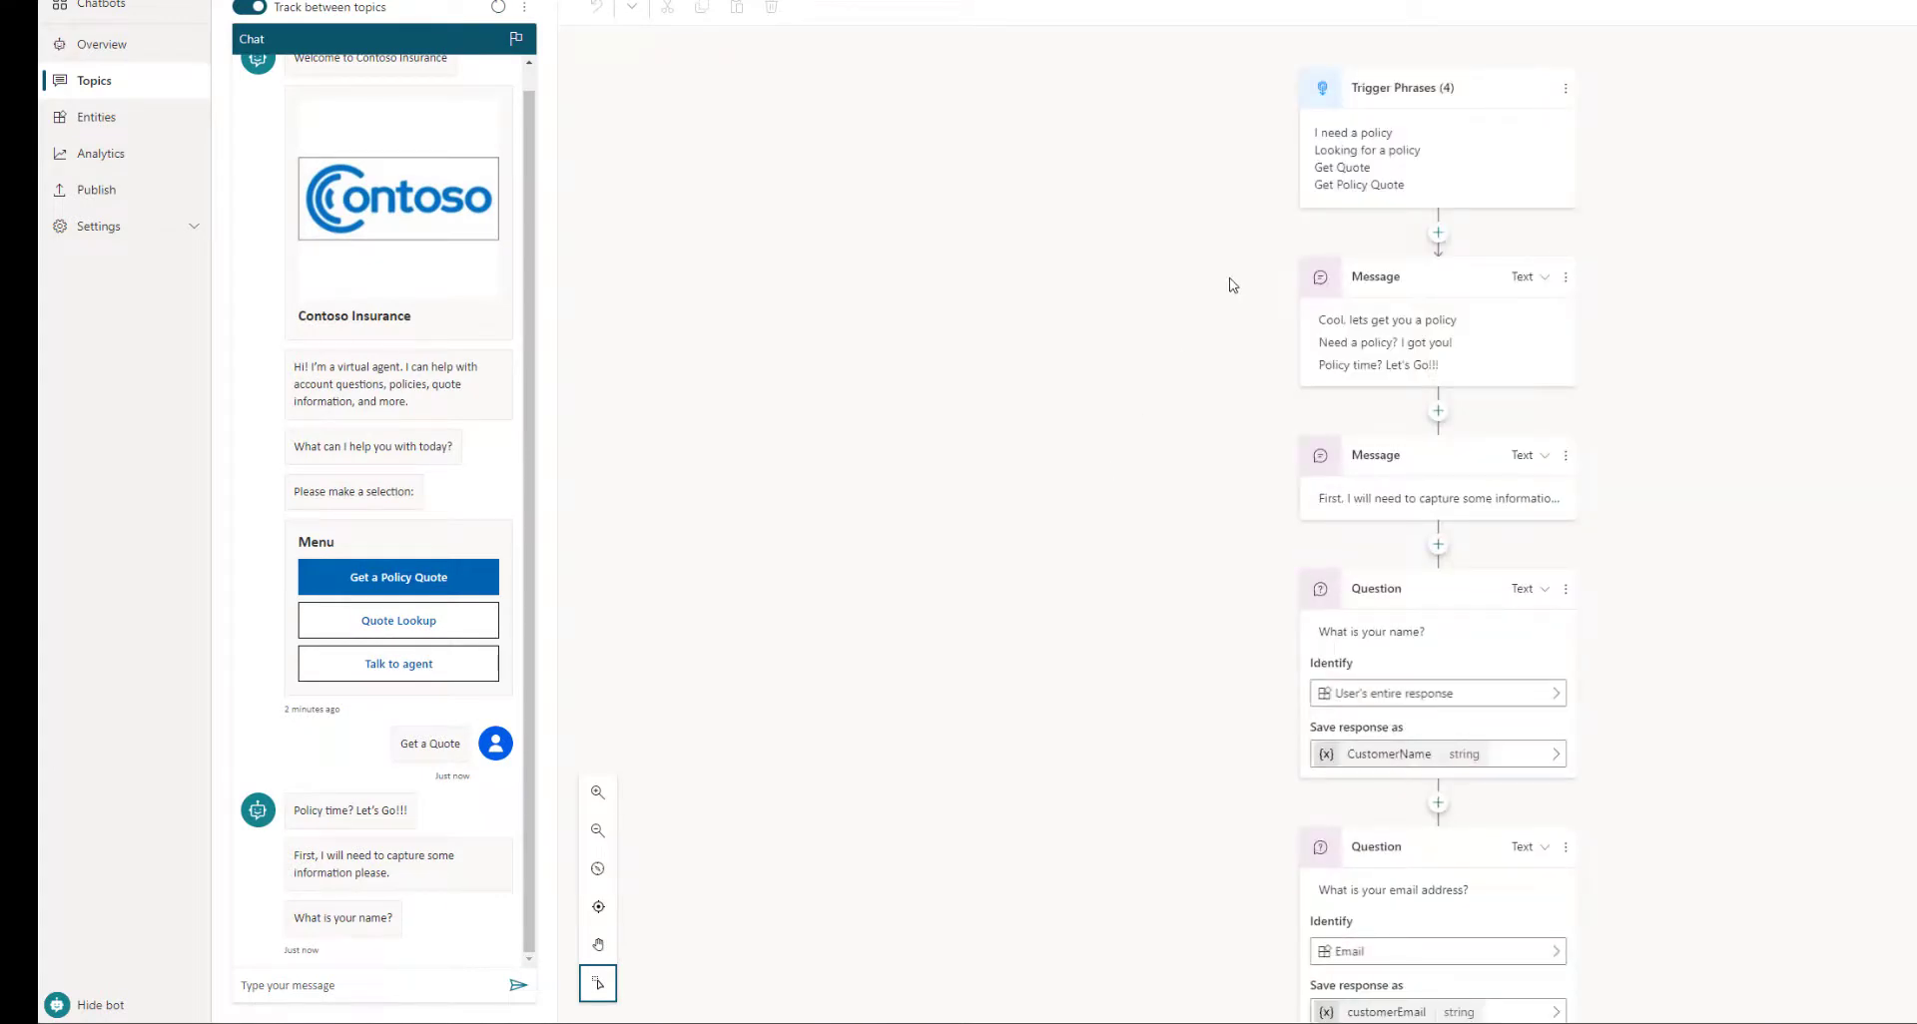
{"action": "left_click", "coordinate": [1444, 292]}
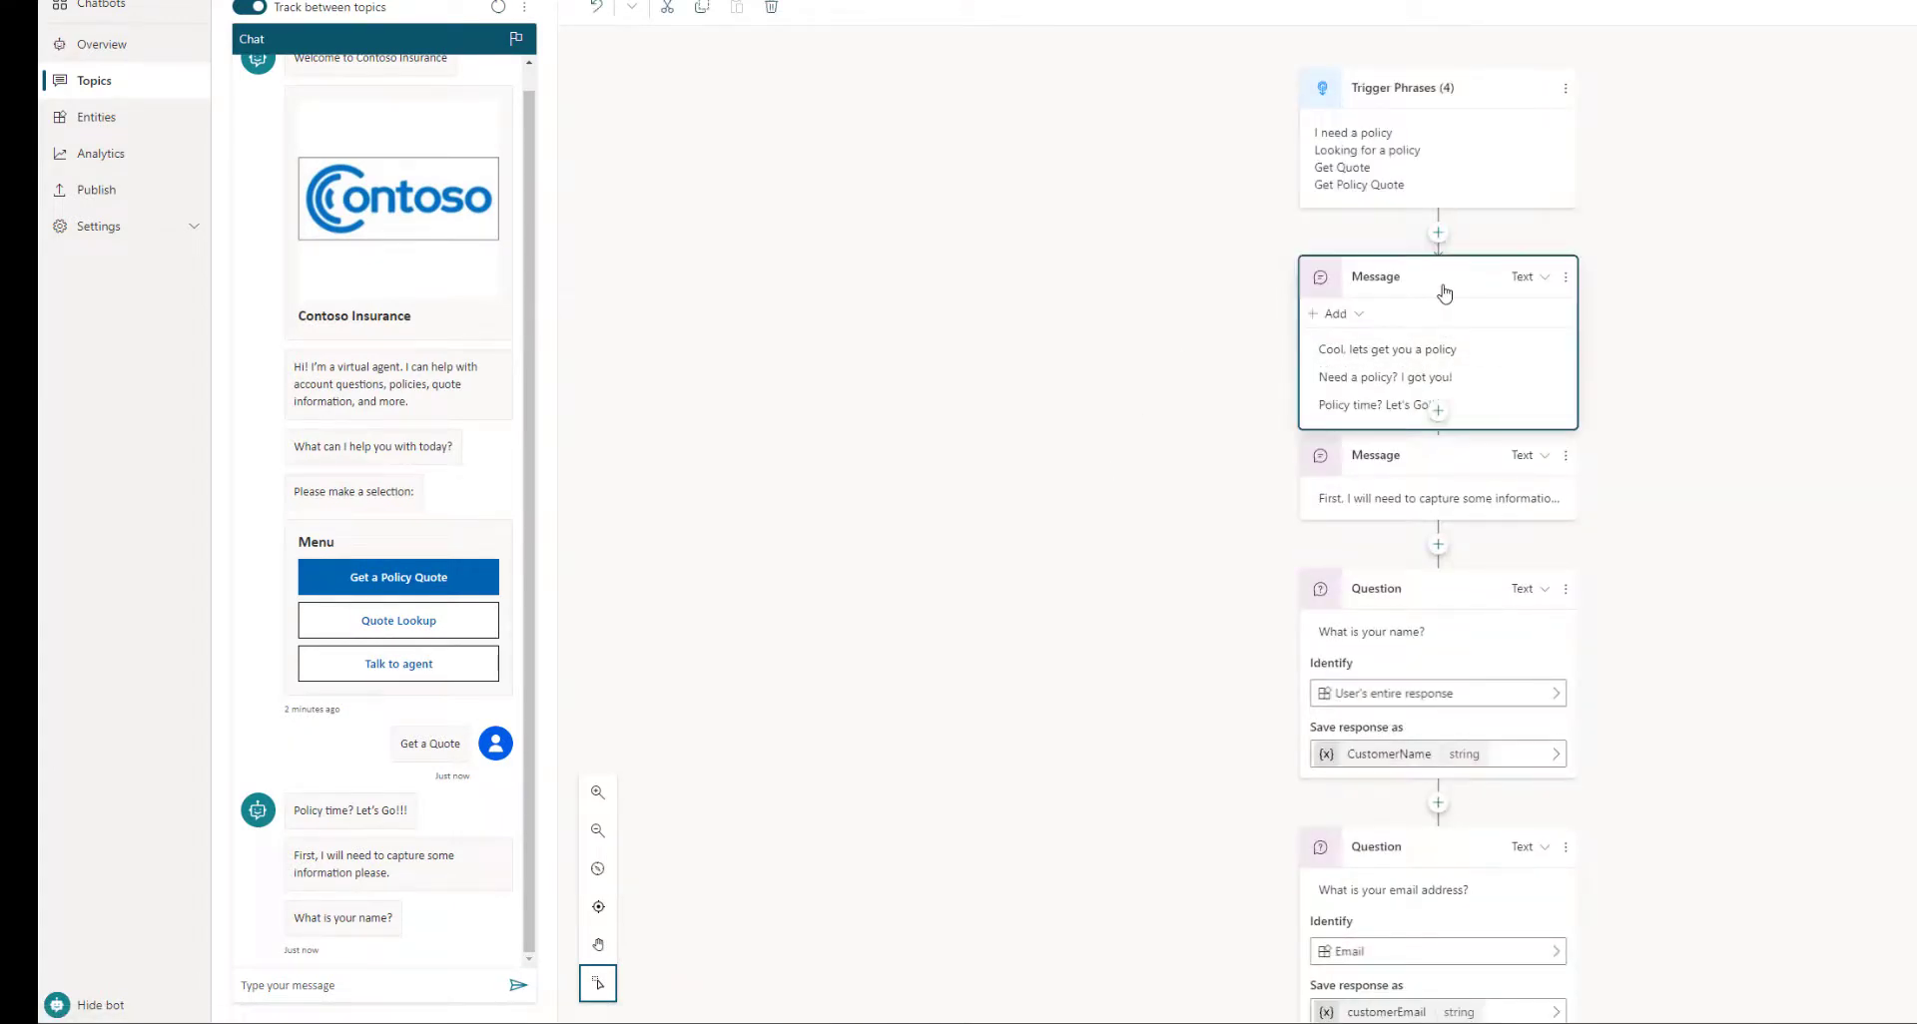
{"action": "left_click", "coordinate": [1359, 317]}
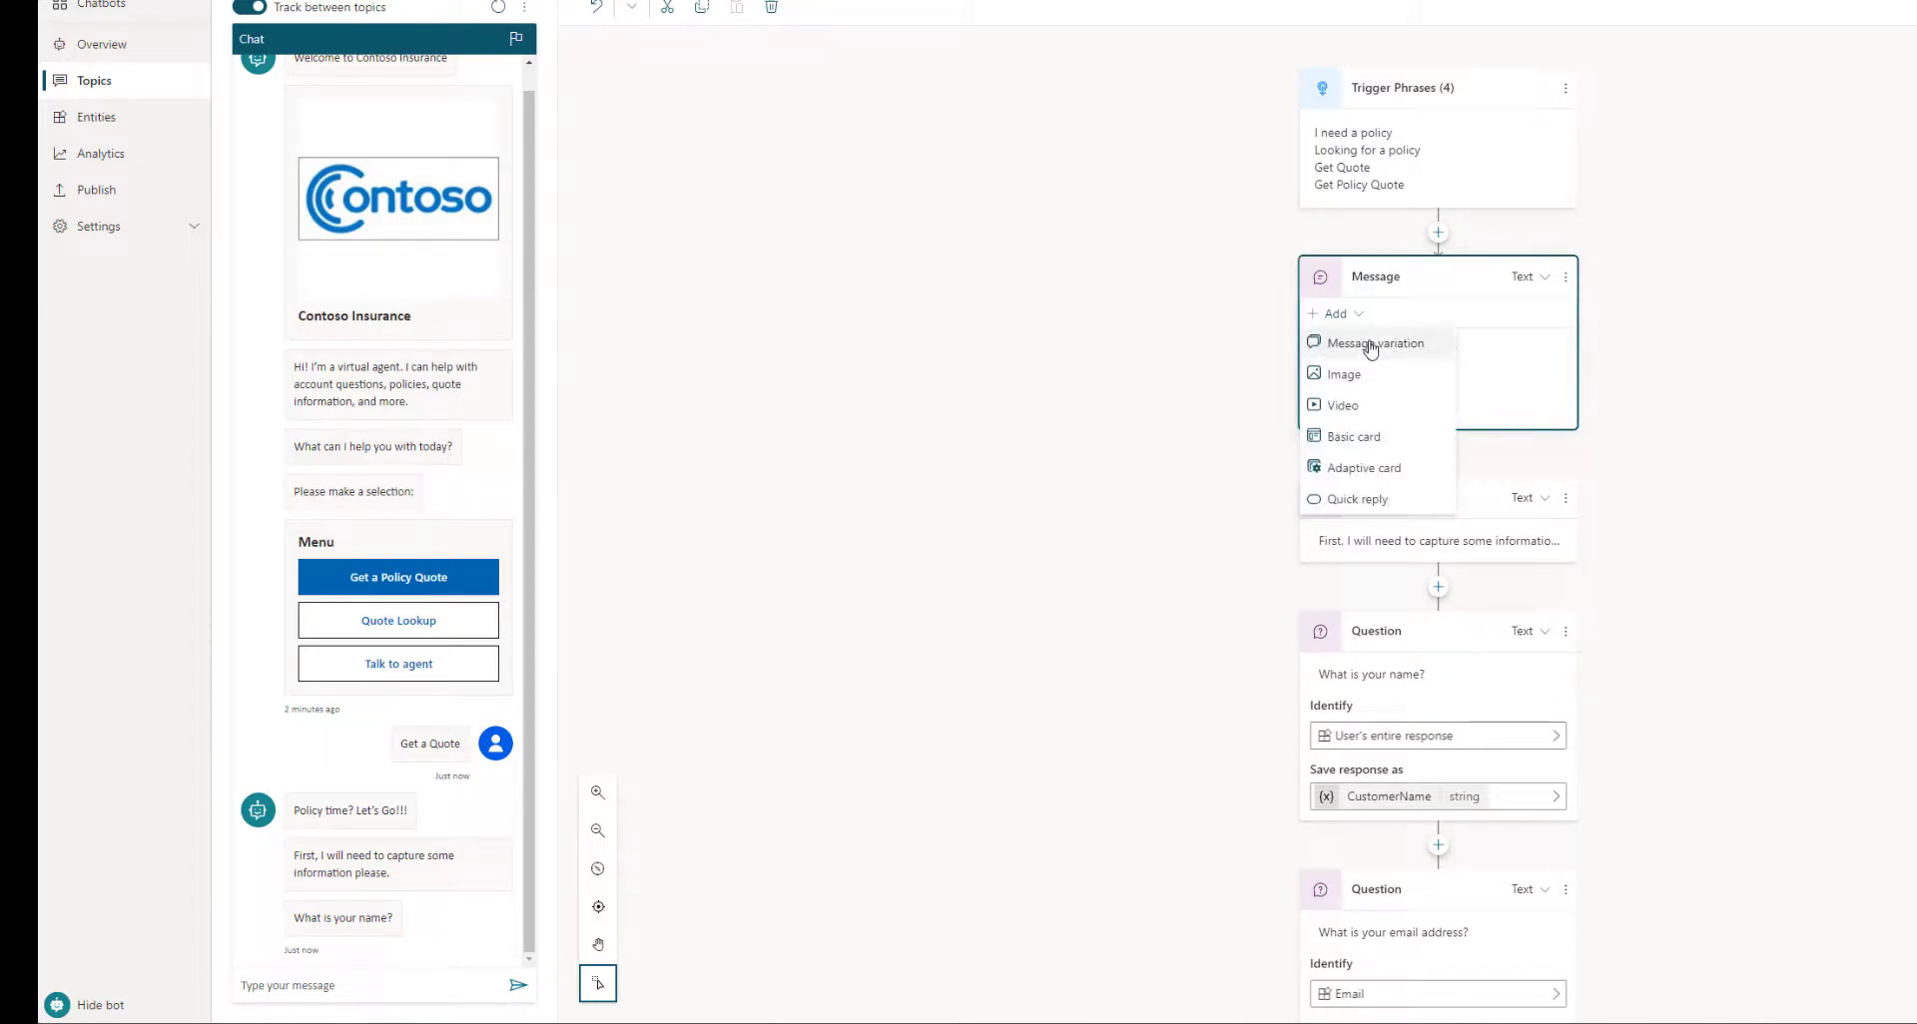
{"action": "left_click", "coordinate": [1639, 376]}
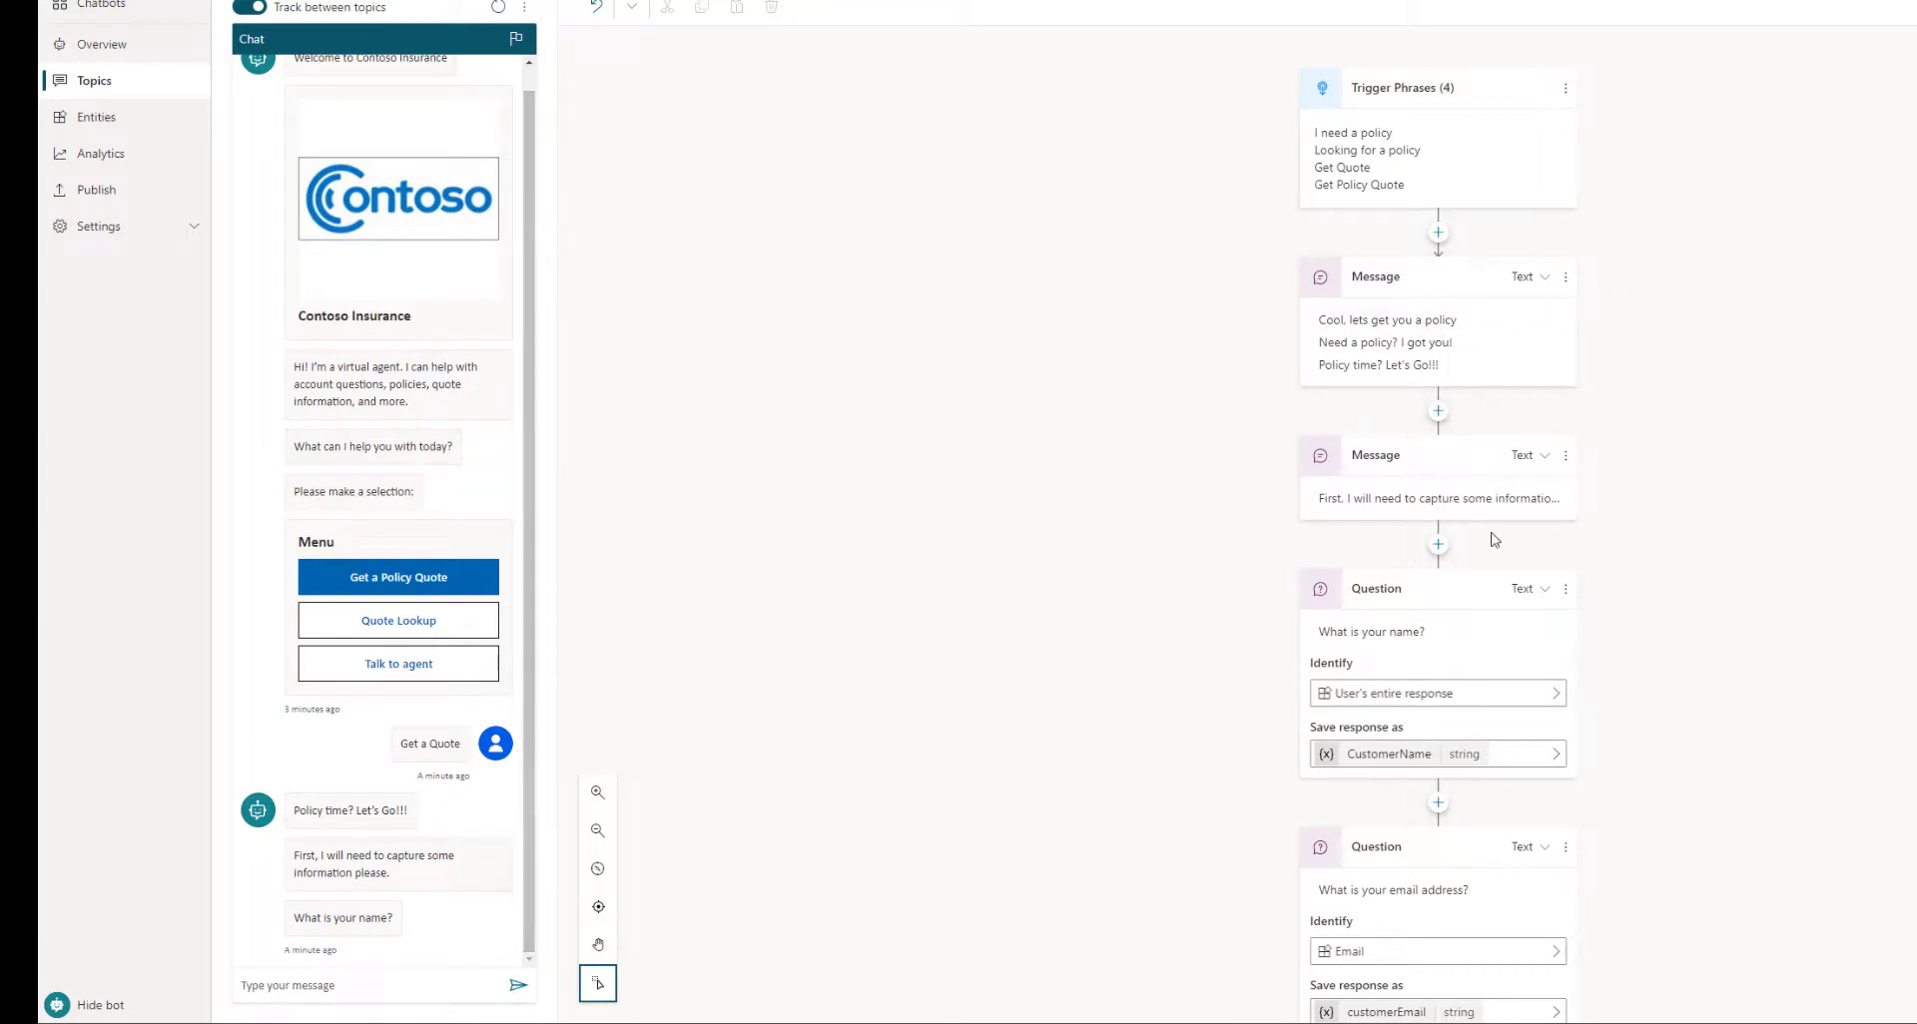
Answer the test bot's name question with the customer's first name
{"action": "scroll", "coordinate": [1458, 519], "scroll_direction": "down", "scroll_amount": 1}
{"action": "scroll", "coordinate": [1418, 596], "scroll_direction": "down", "scroll_amount": 2}
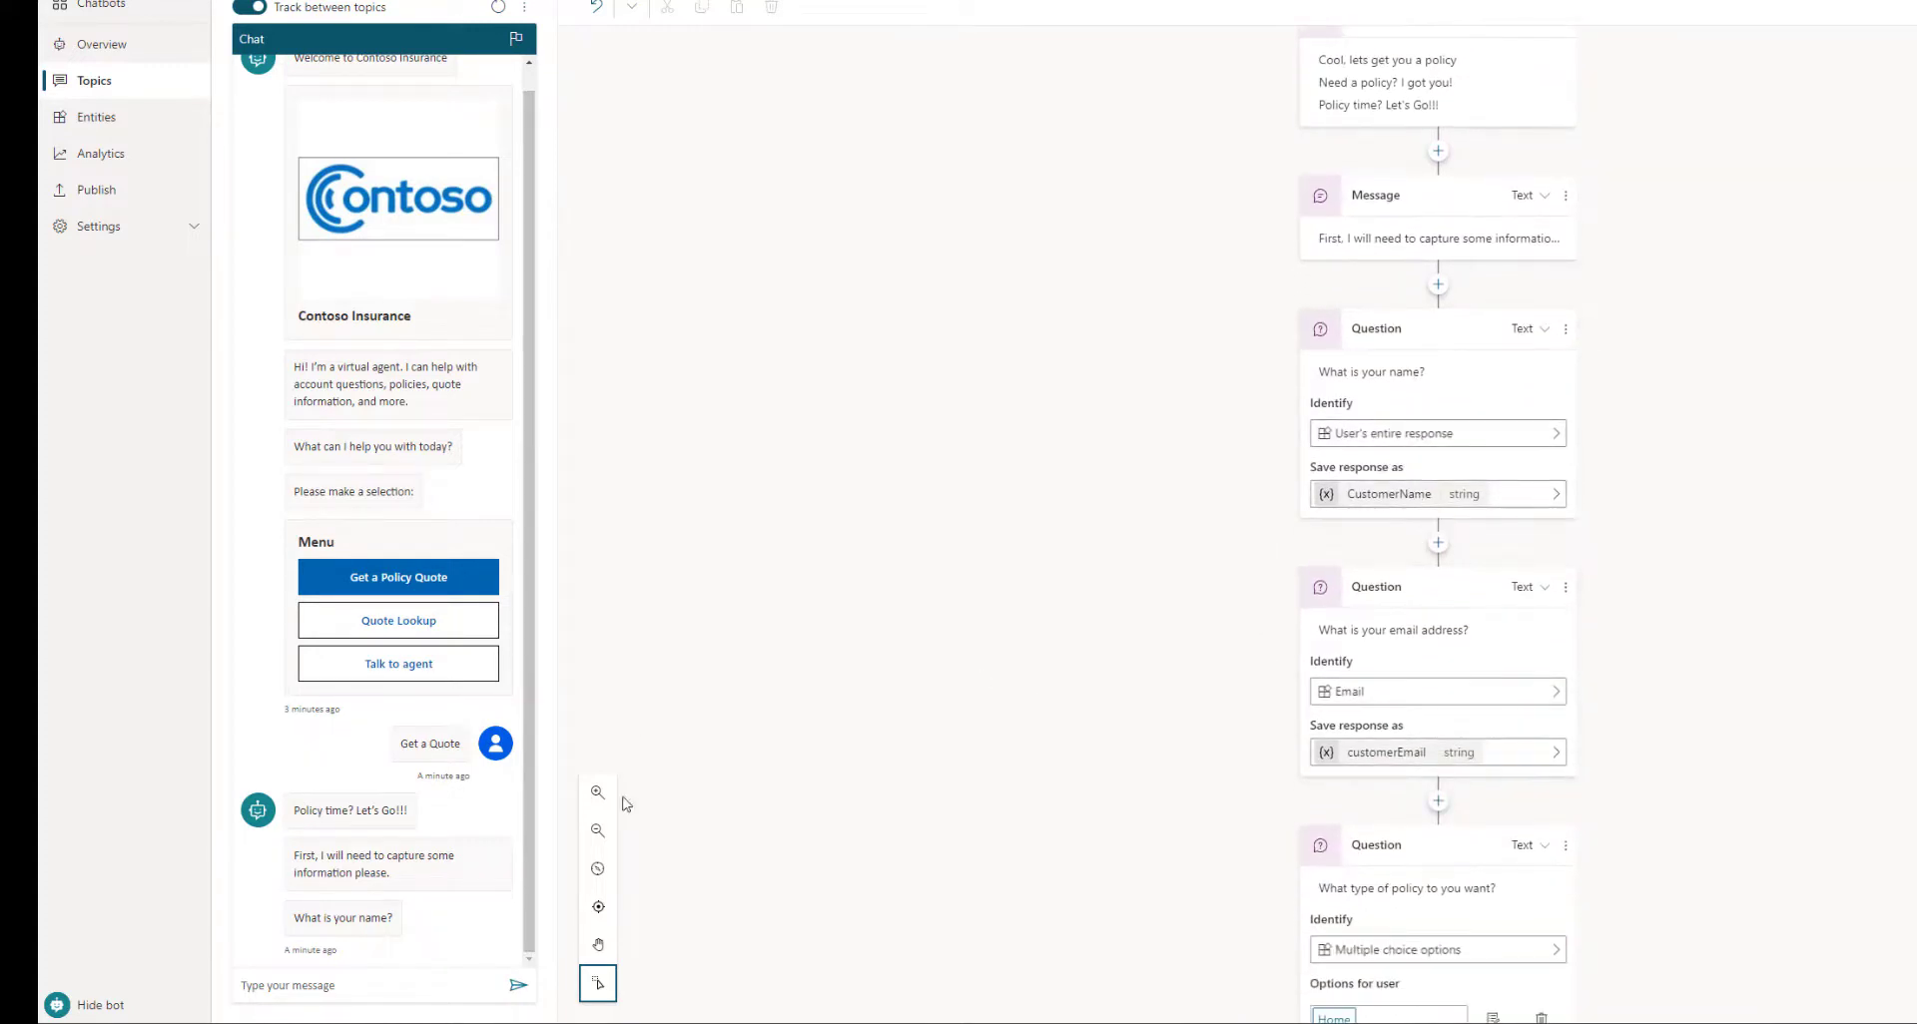
{"action": "left_click", "coordinate": [356, 983]}
{"action": "type", "text": "lidi"}
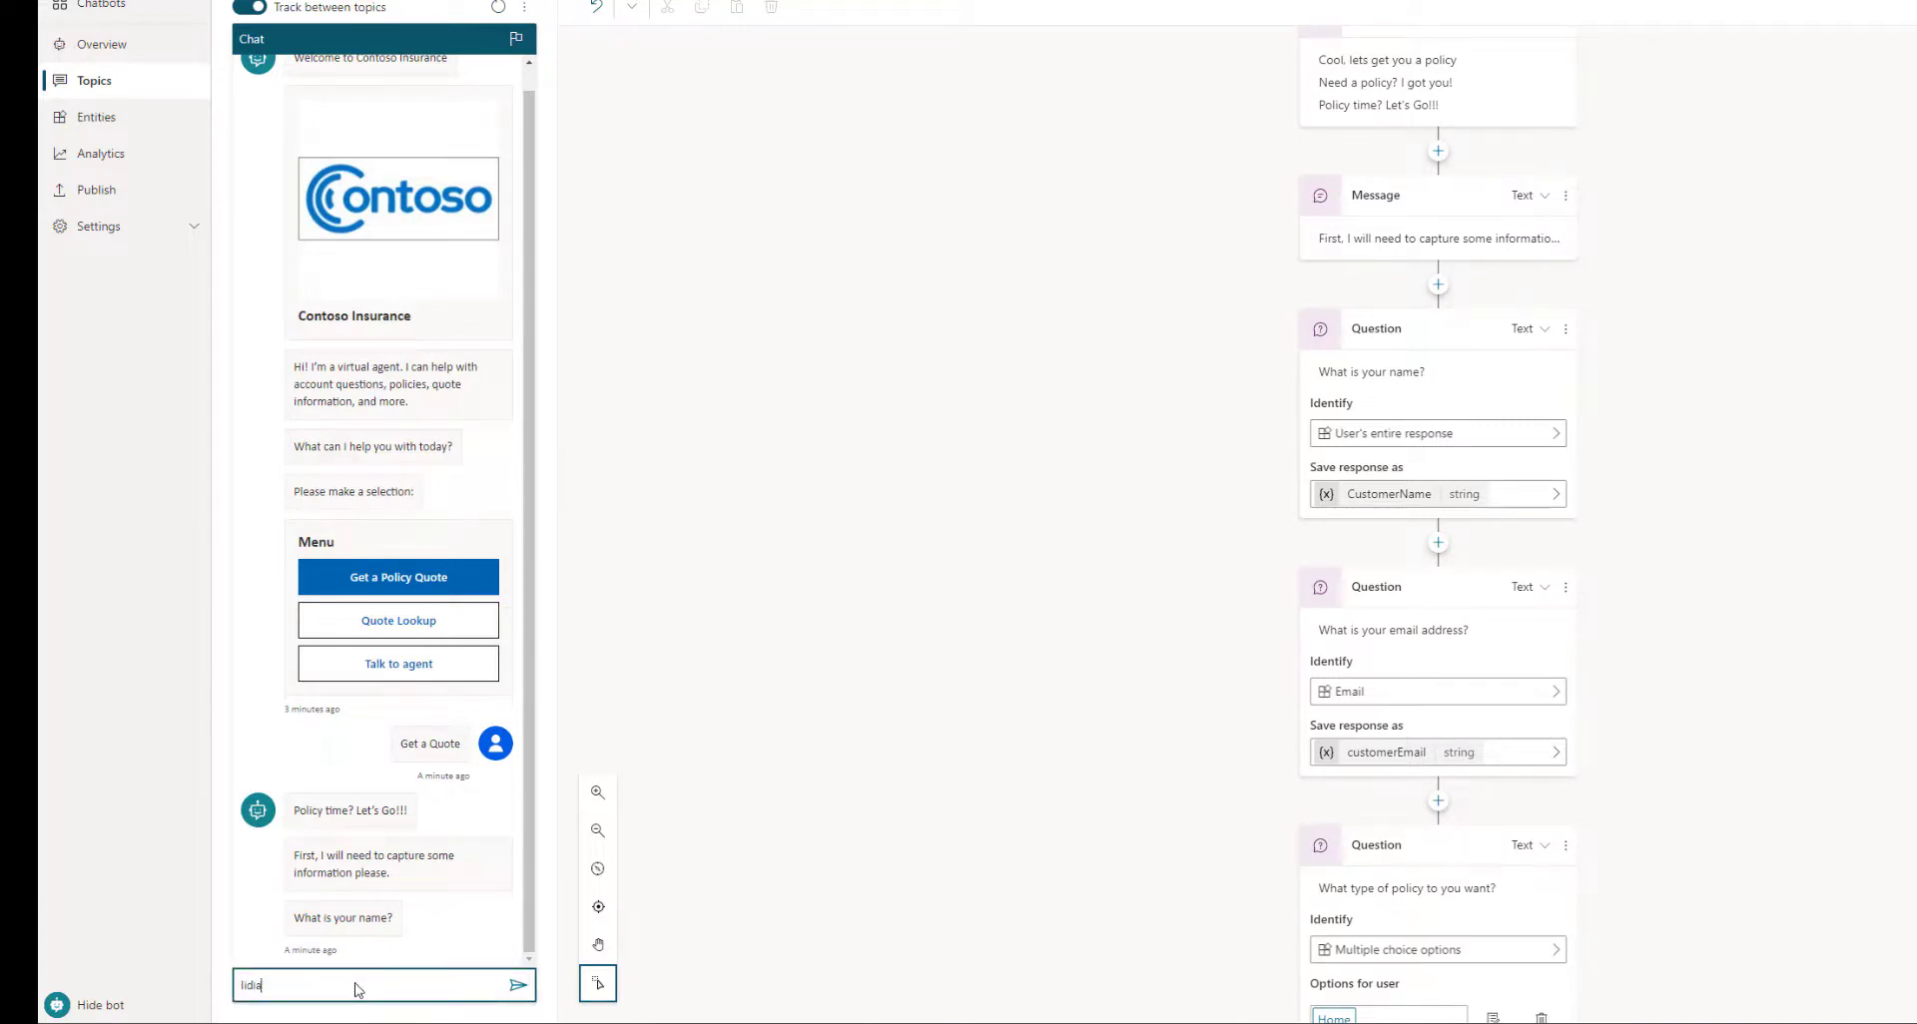
{"action": "type", "text": "a"}
{"action": "key", "text": "Return"}
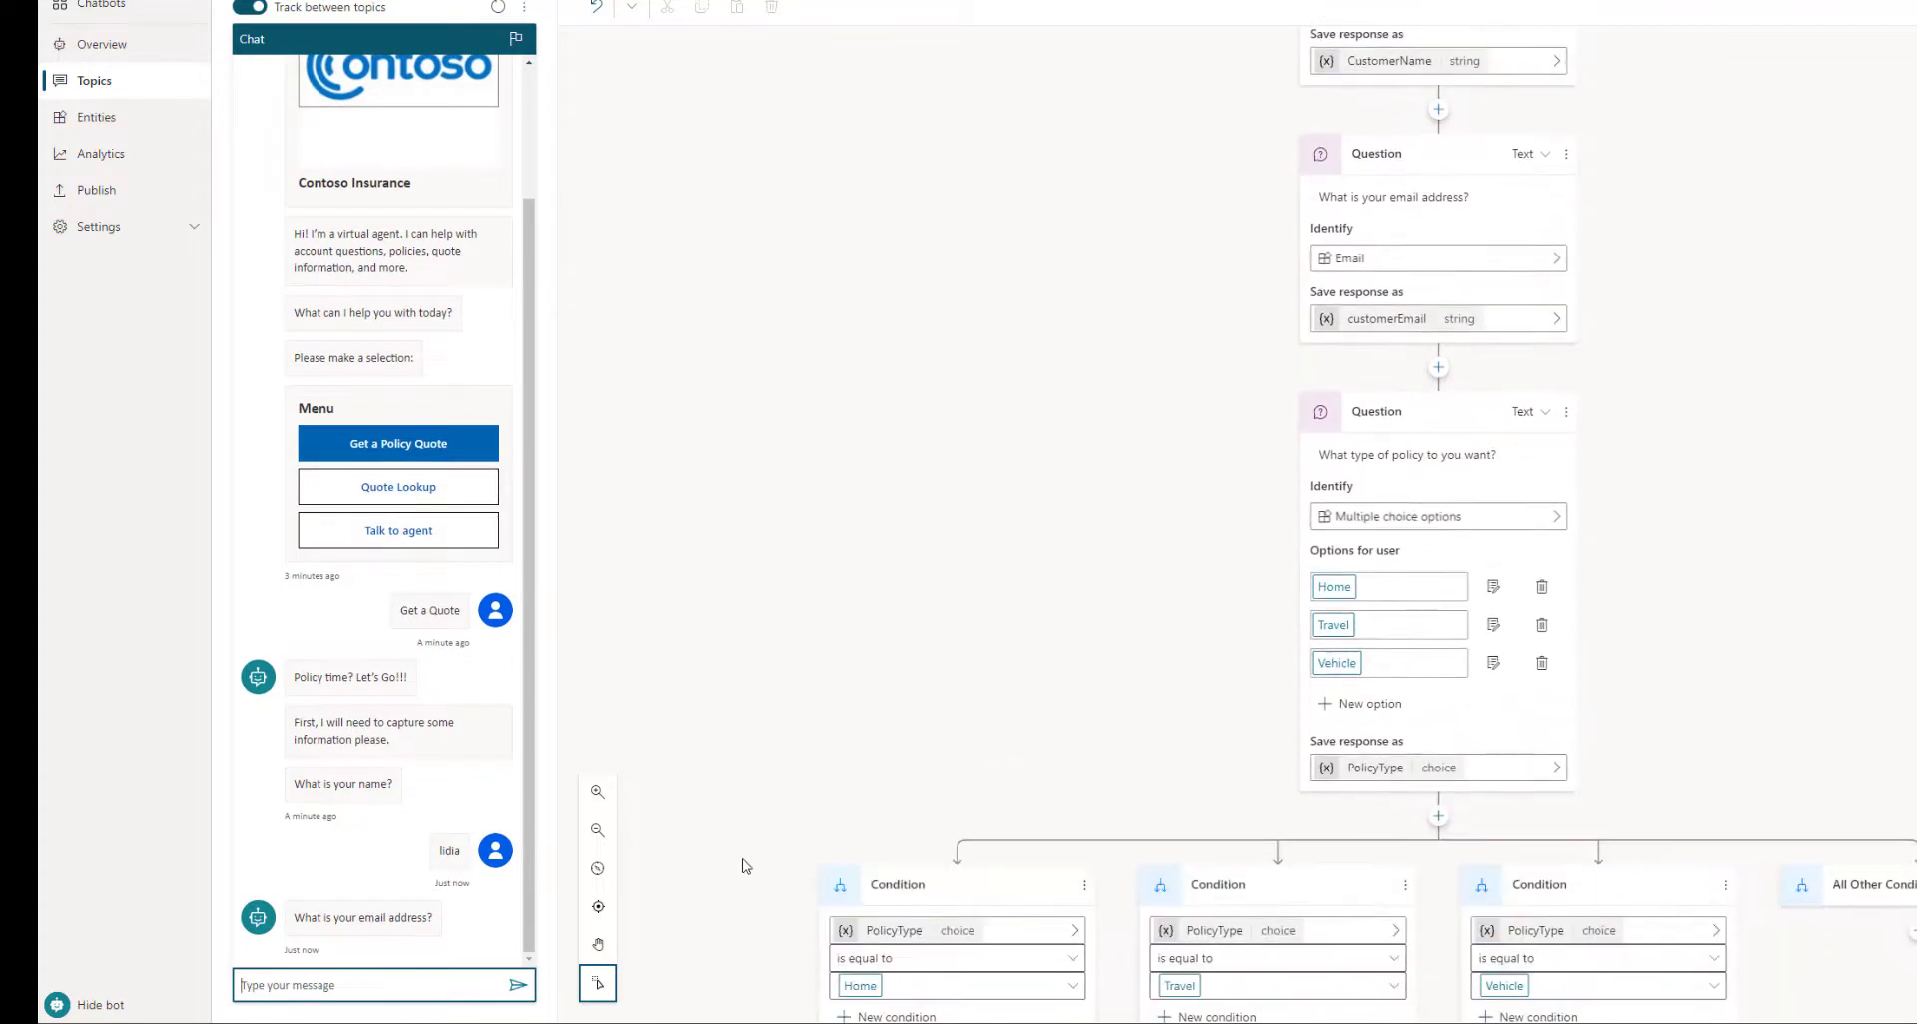
Reply to the e-mail question with the customer's e-mail address
{"action": "scroll", "coordinate": [851, 689], "scroll_direction": "down", "scroll_amount": 2}
{"action": "left_click", "coordinate": [426, 985]}
{"action": "left_click", "coordinate": [428, 985]}
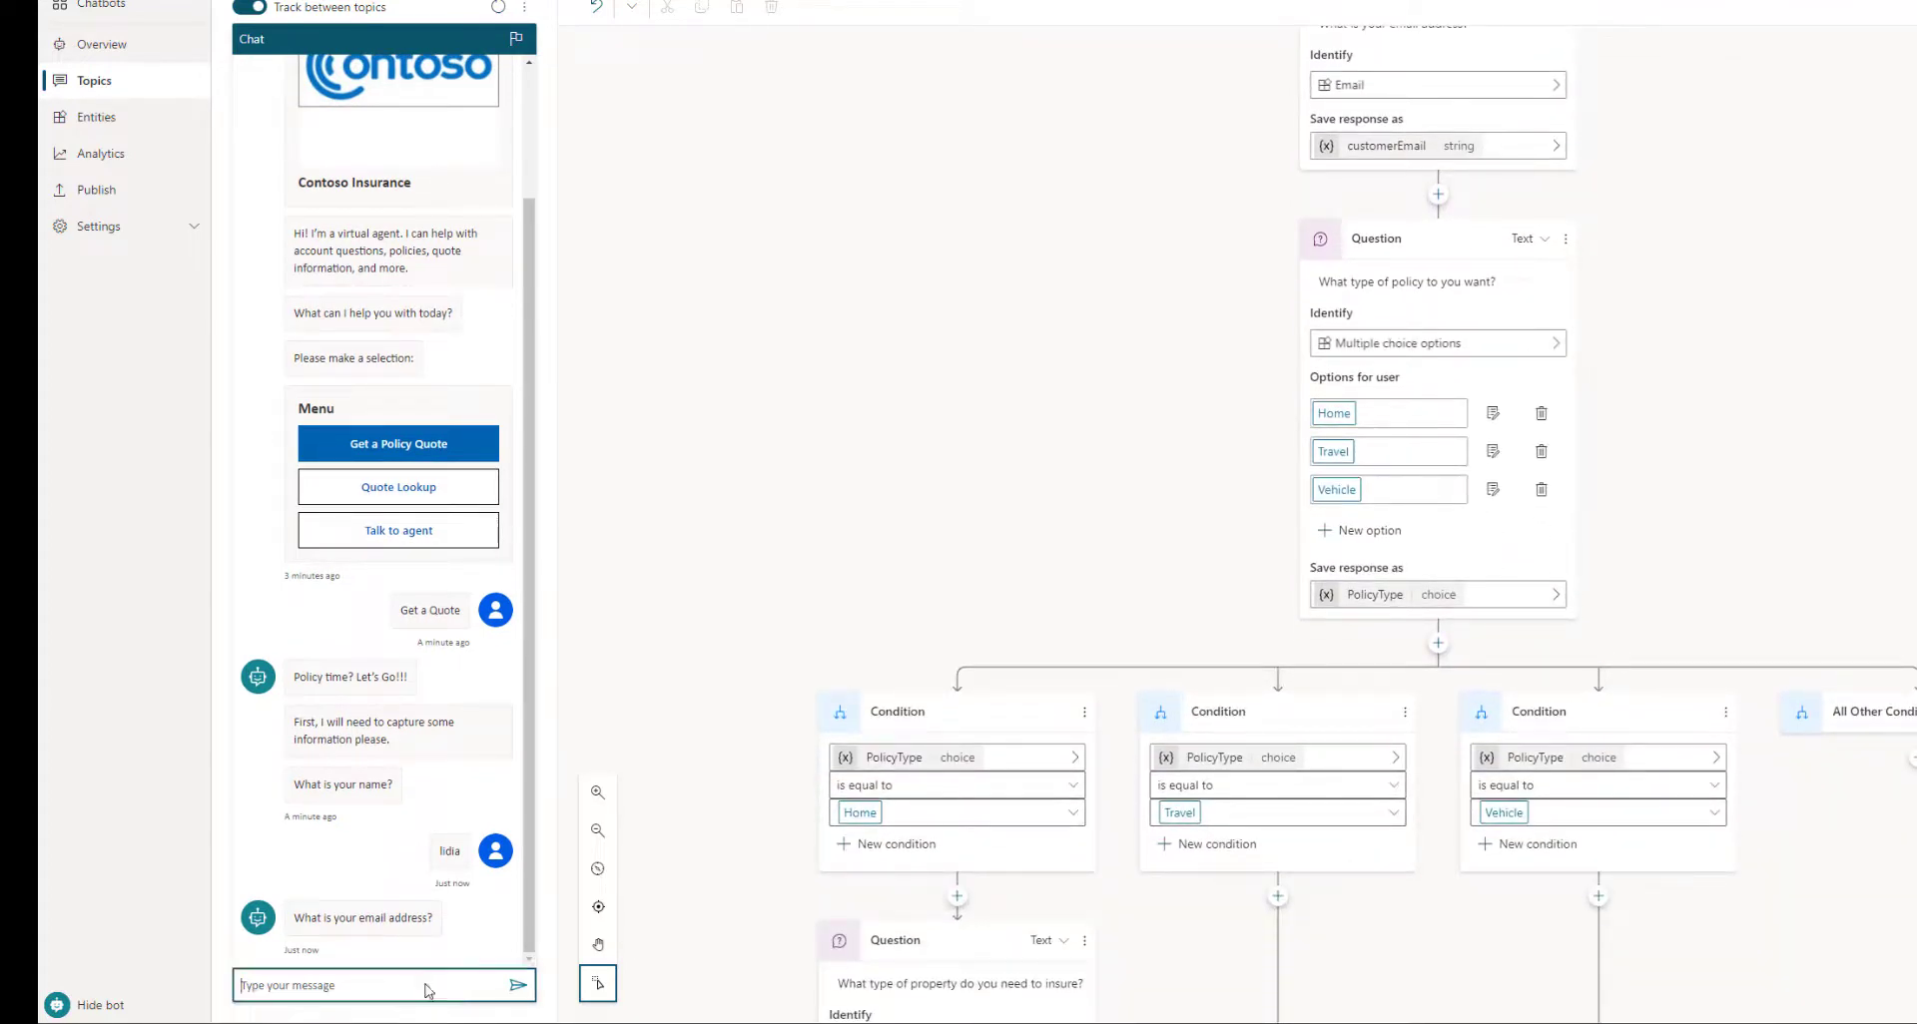
{"action": "type", "text": "l"}
{"action": "key", "text": "Return"}
{"action": "key", "text": "Return"}
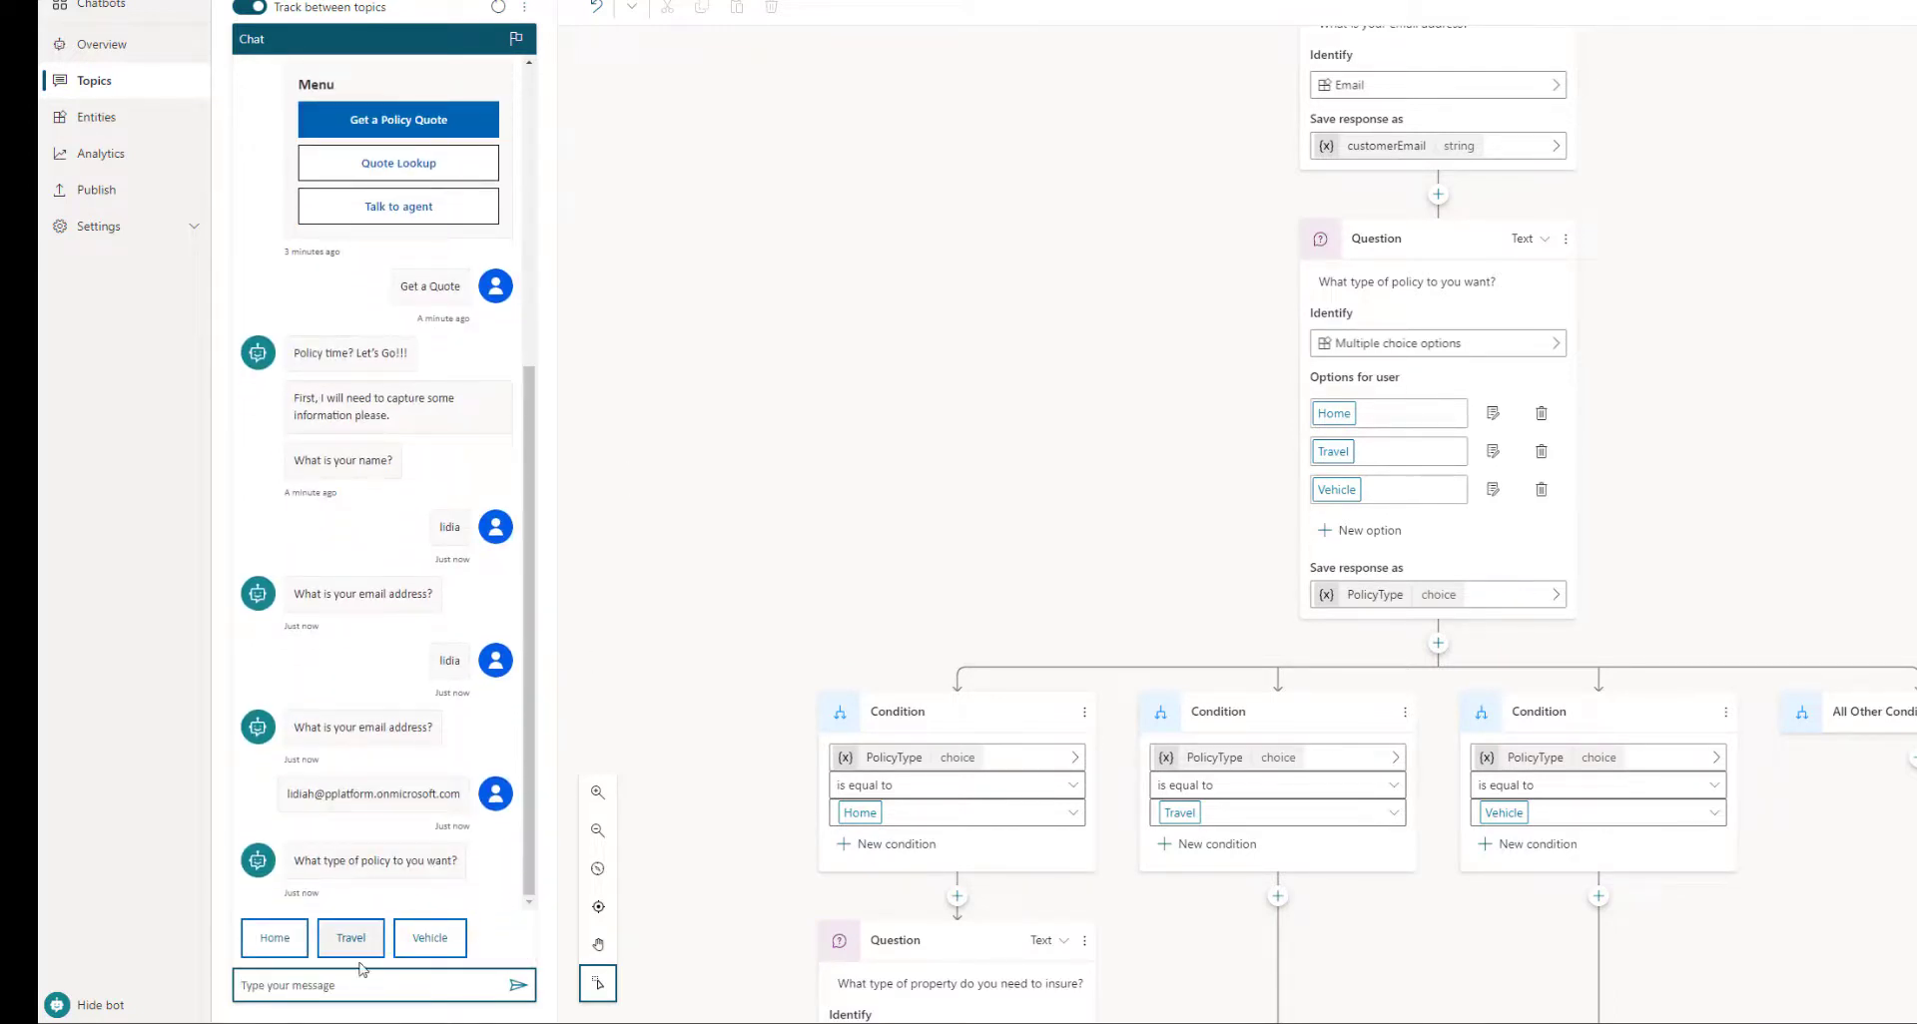
Choose Home and Single Family Home, then answer 3 for the number of bedrooms
{"action": "left_click", "coordinate": [296, 944]}
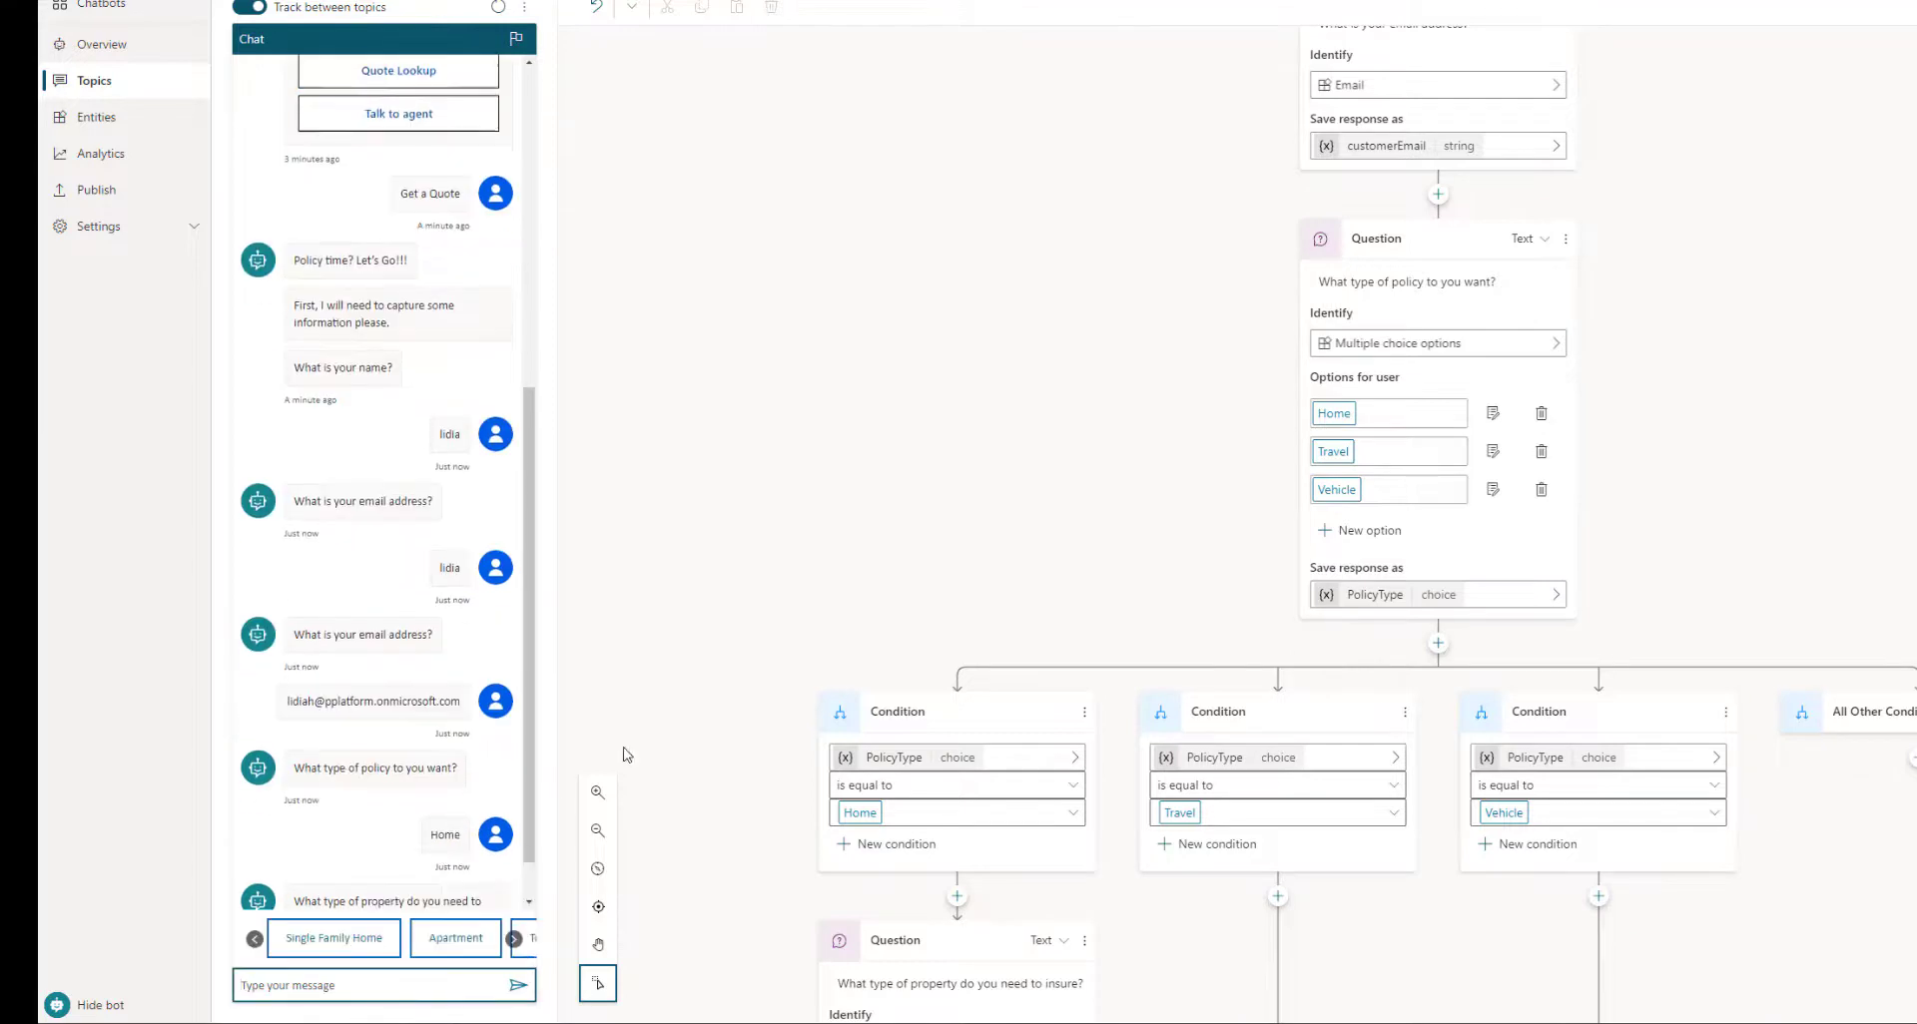
{"action": "left_click", "coordinate": [352, 938]}
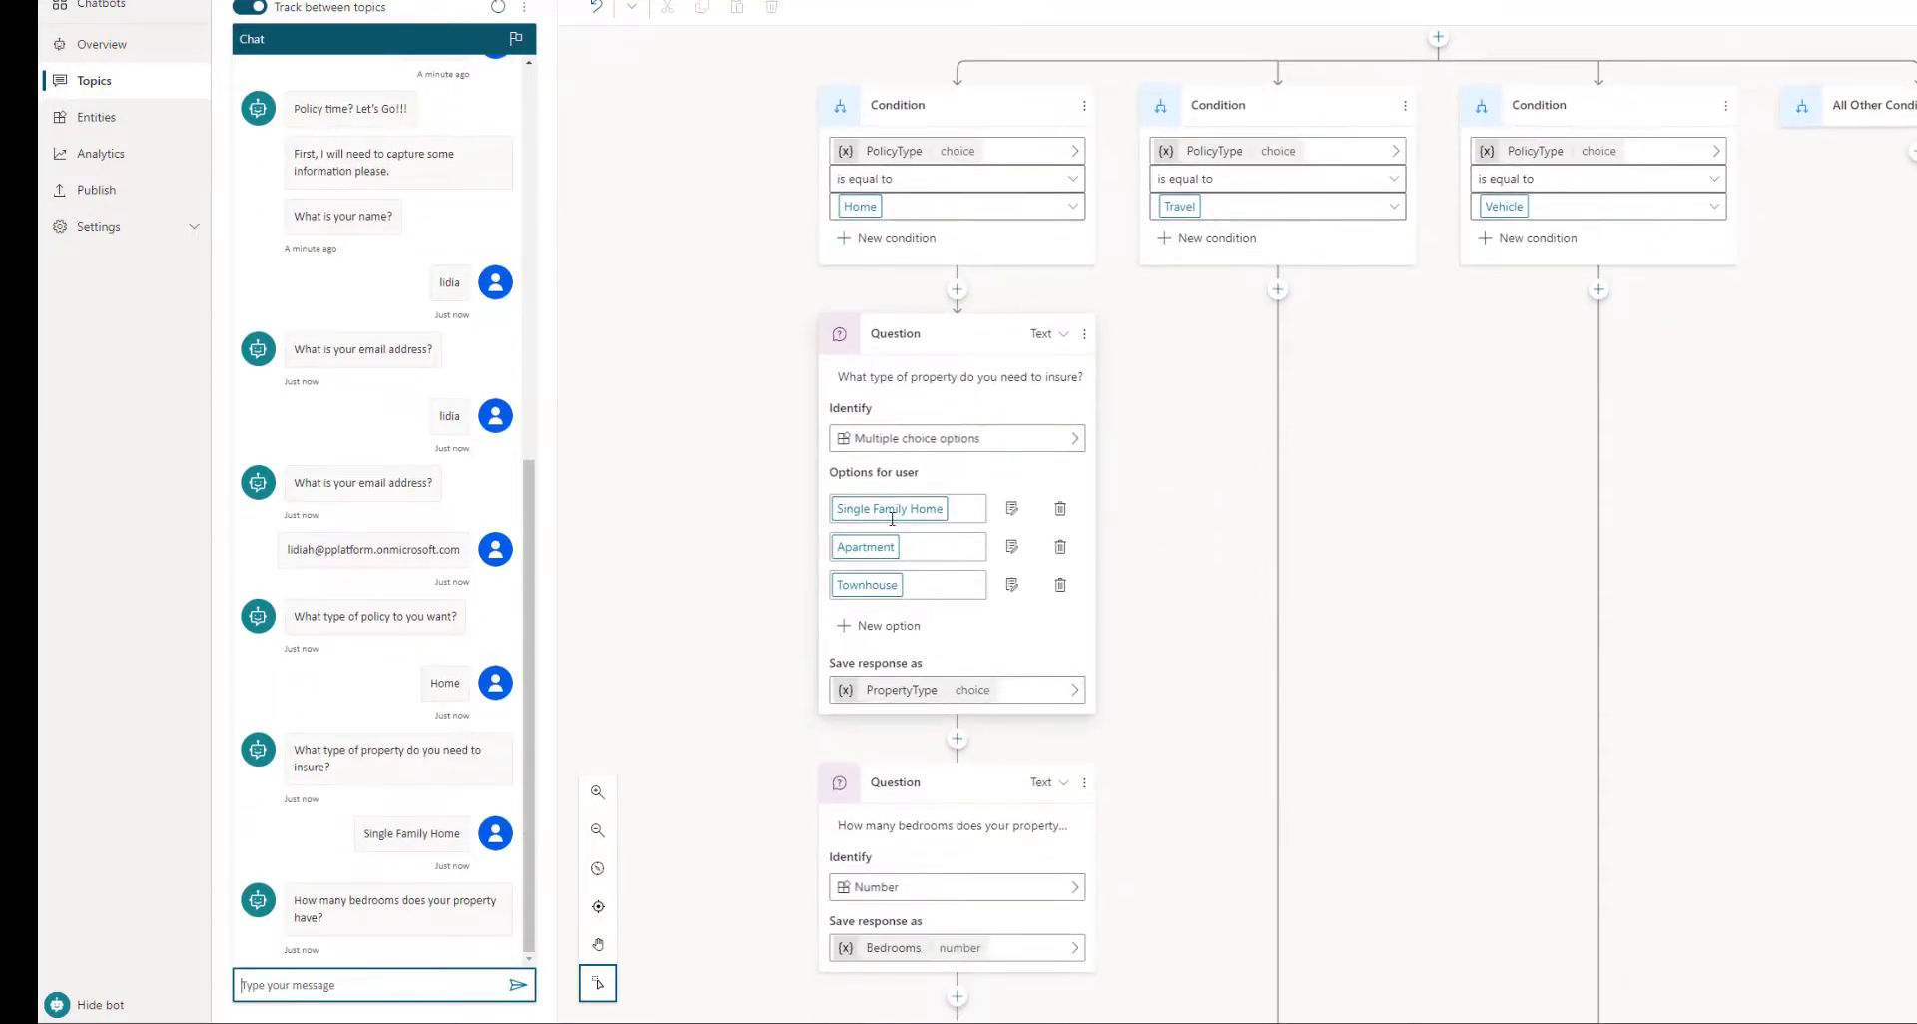
{"action": "scroll", "coordinate": [883, 528], "scroll_direction": "down", "scroll_amount": 2}
{"action": "scroll", "coordinate": [872, 546], "scroll_direction": "down", "scroll_amount": 2}
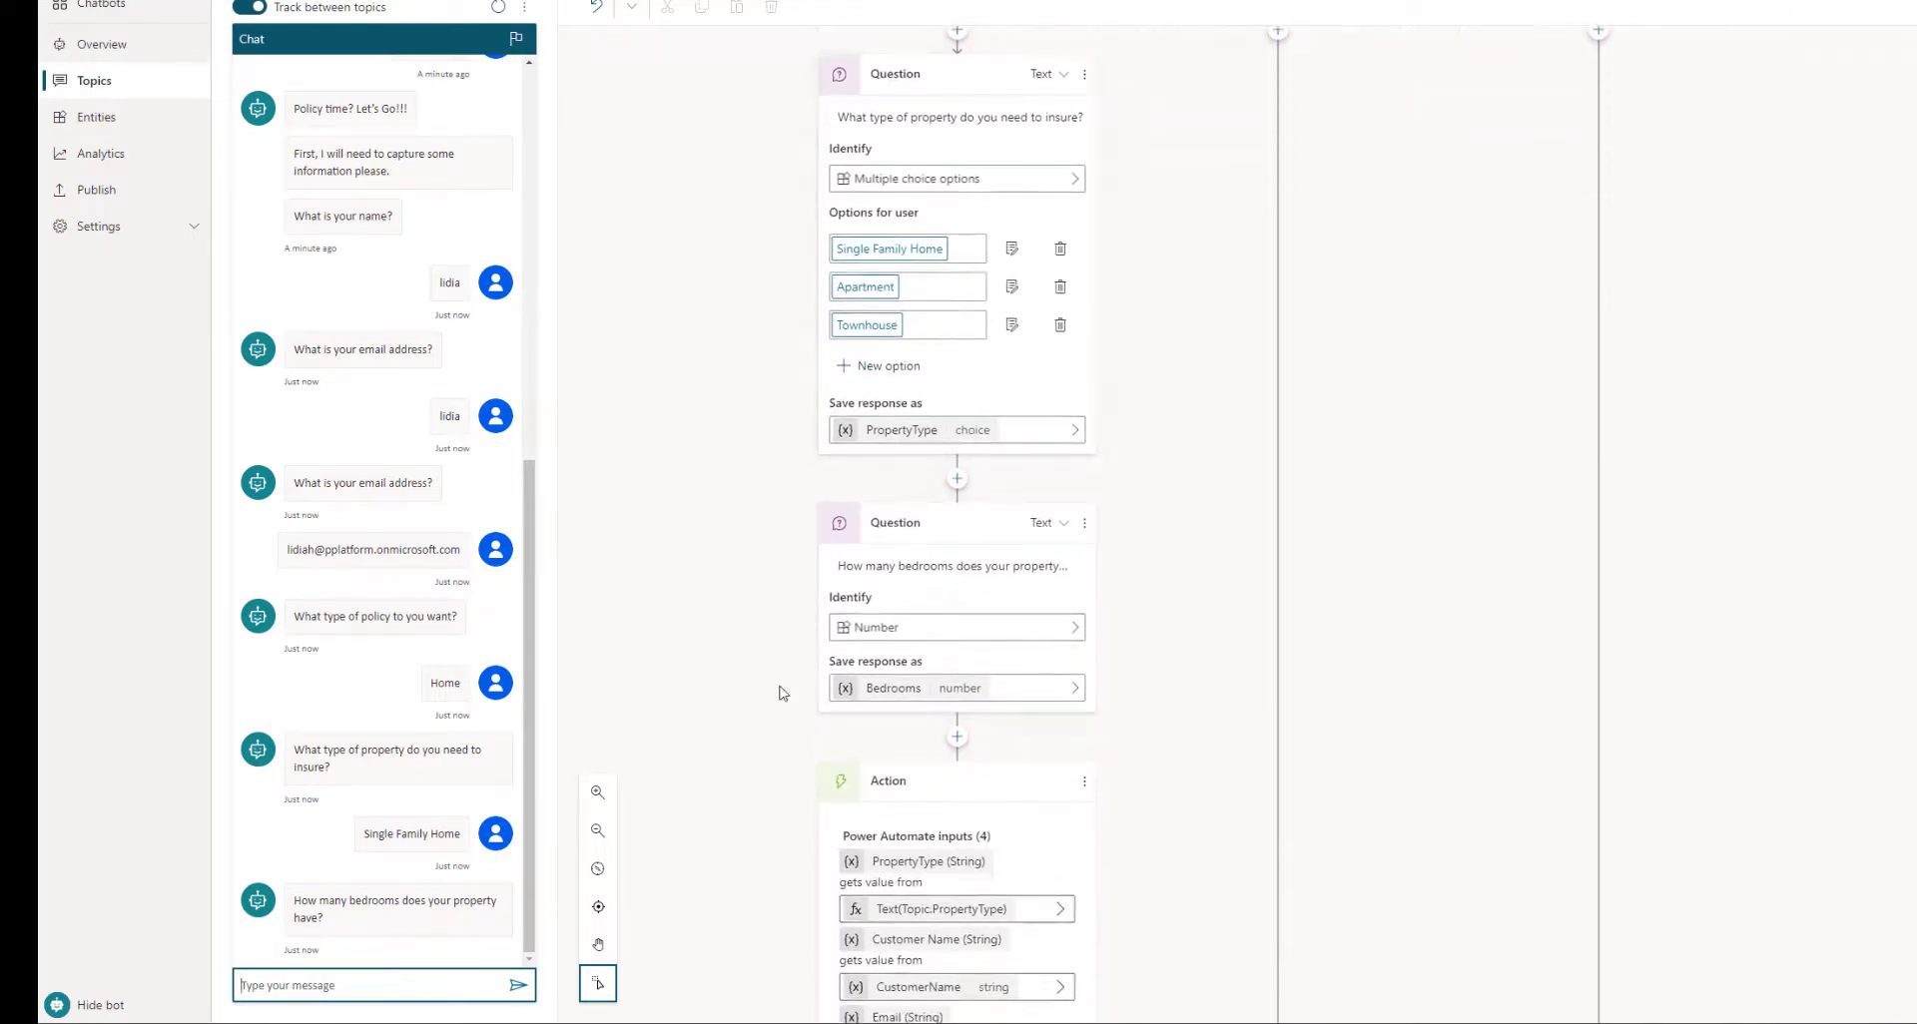
{"action": "left_click", "coordinate": [346, 991]}
{"action": "type", "text": "3"}
{"action": "key", "text": "Return"}
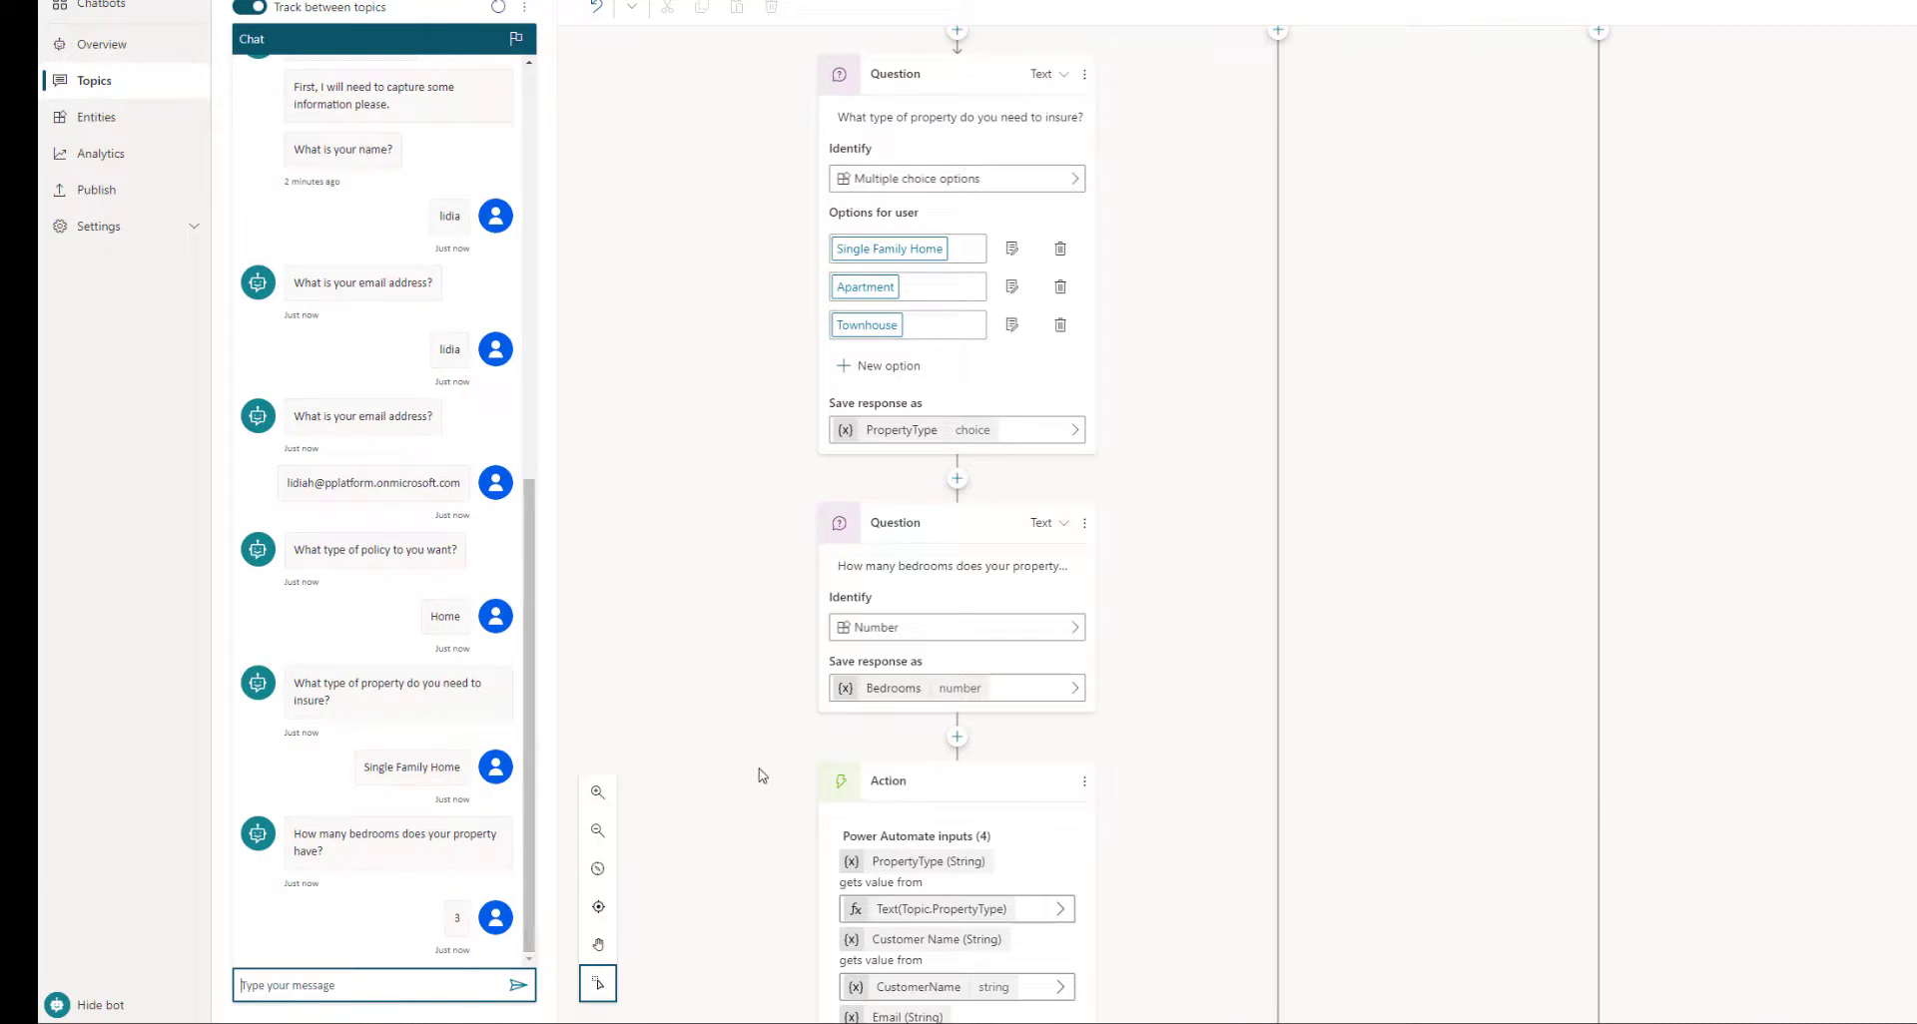
{"action": "scroll", "coordinate": [768, 774], "scroll_direction": "down", "scroll_amount": 3}
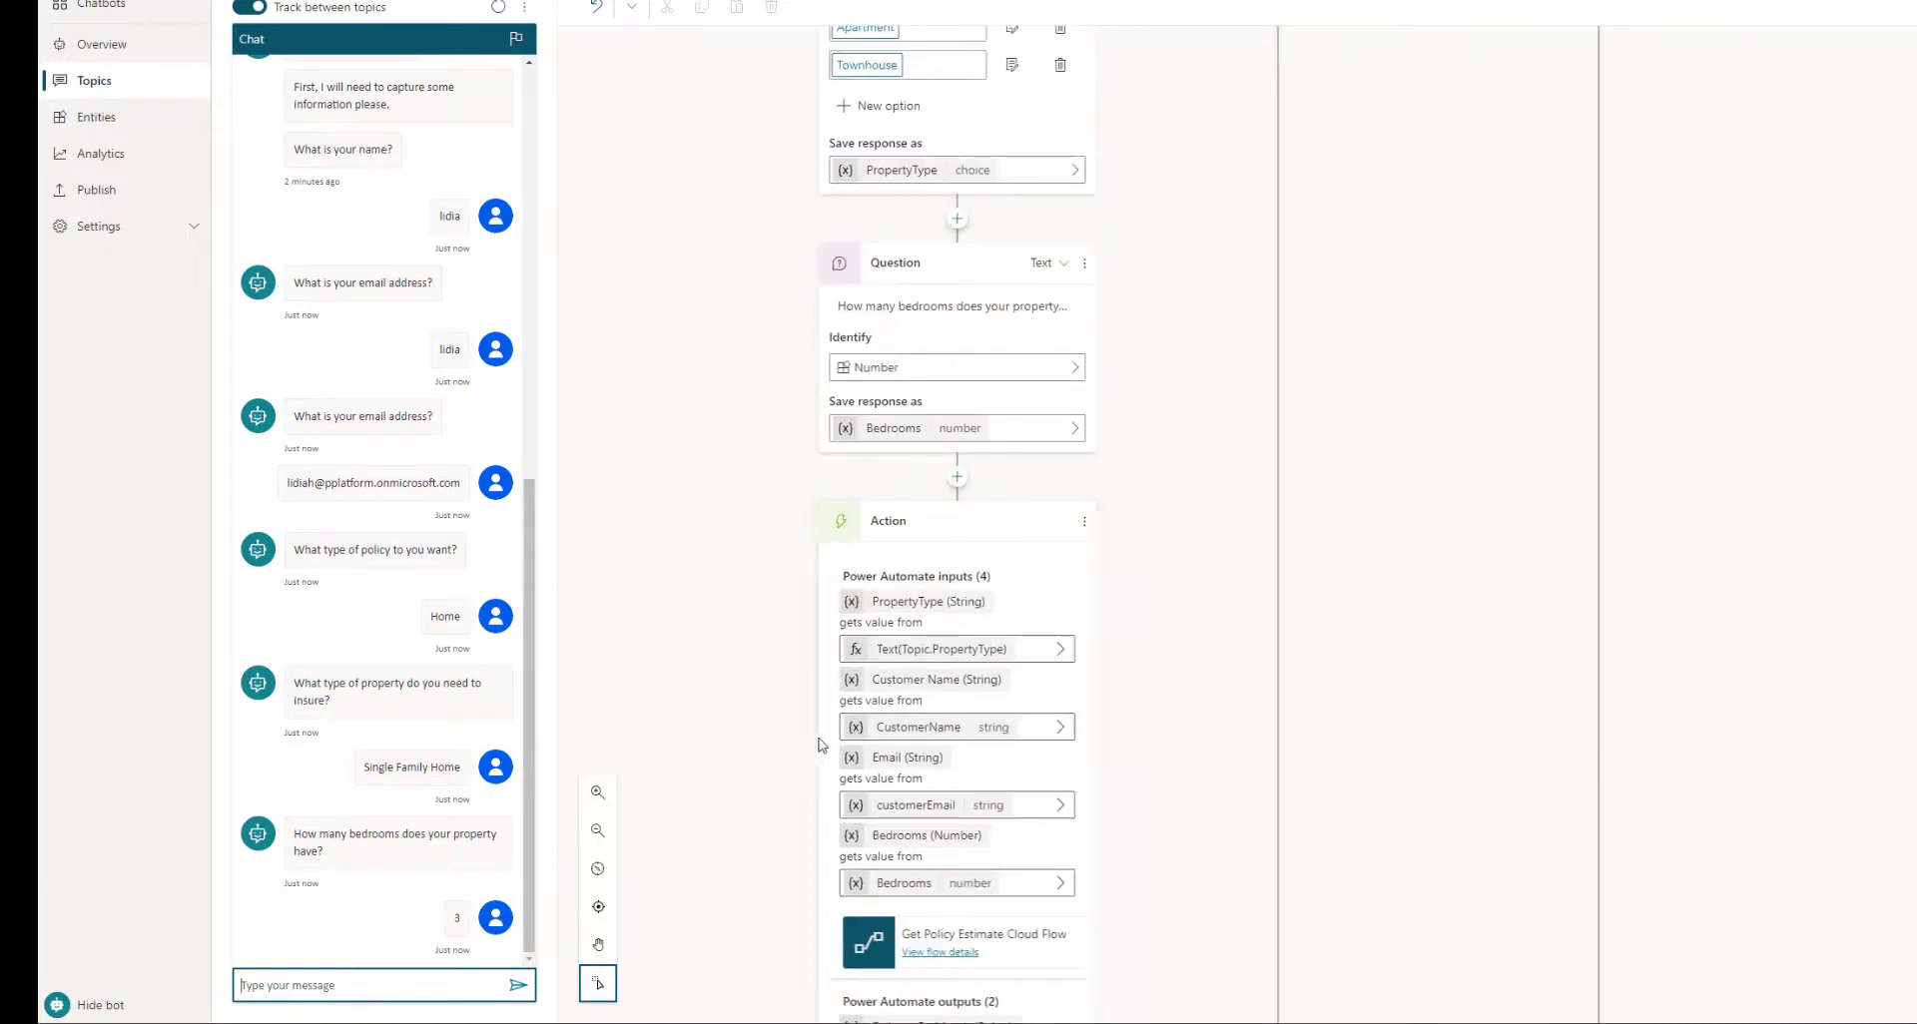
{"action": "scroll", "coordinate": [894, 611], "scroll_direction": "down", "scroll_amount": 2}
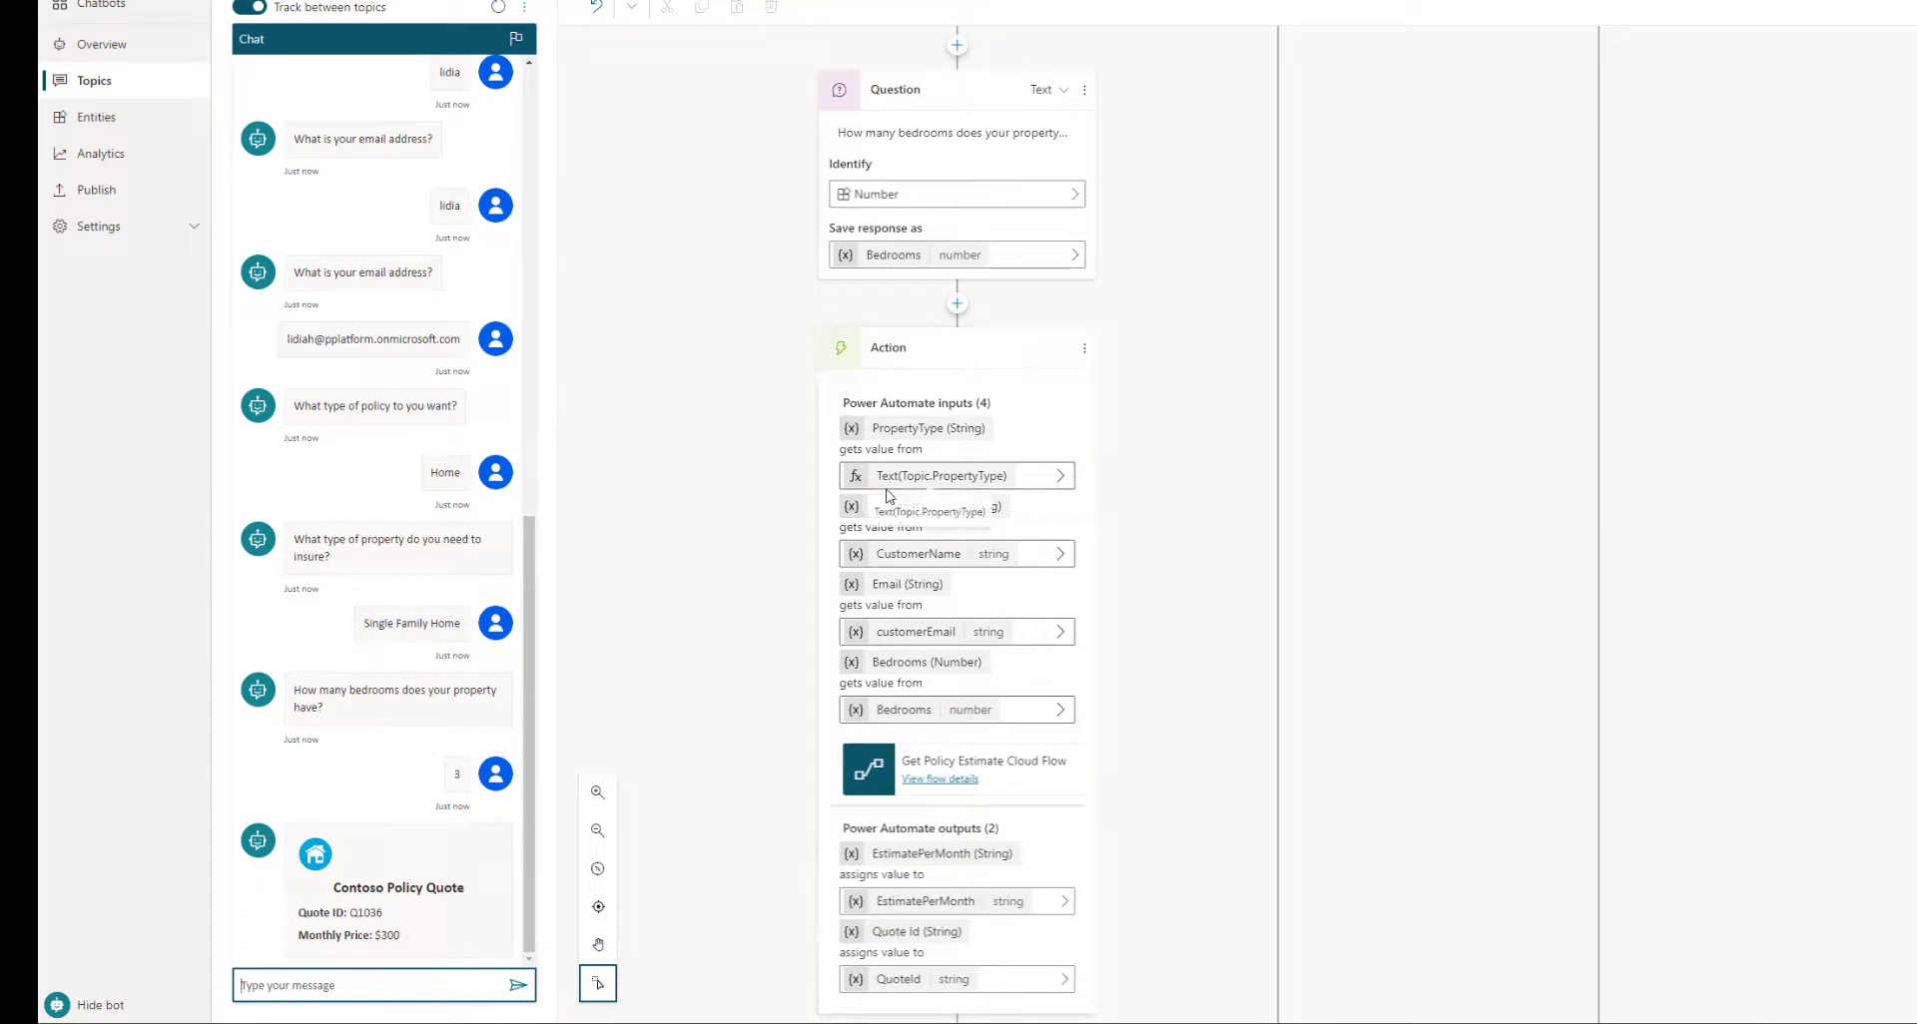
{"action": "left_click", "coordinate": [1018, 481]}
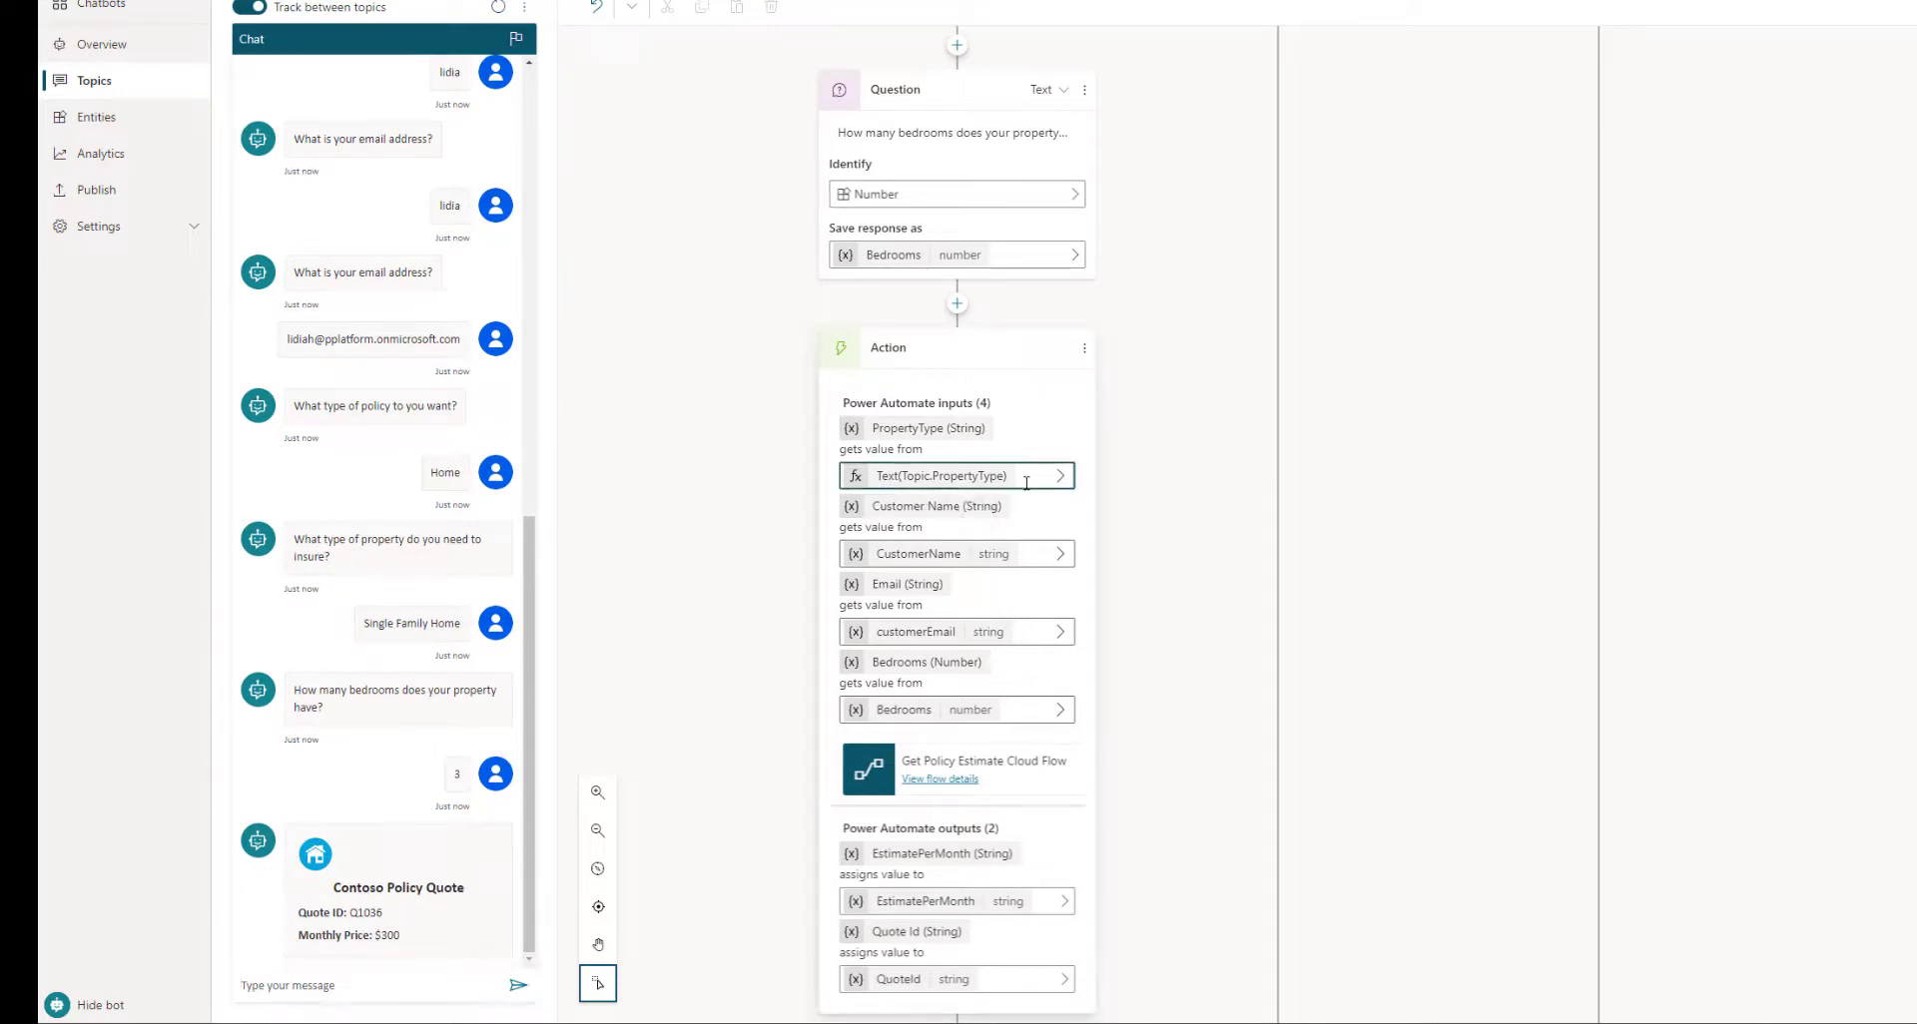
{"action": "left_click", "coordinate": [971, 479]}
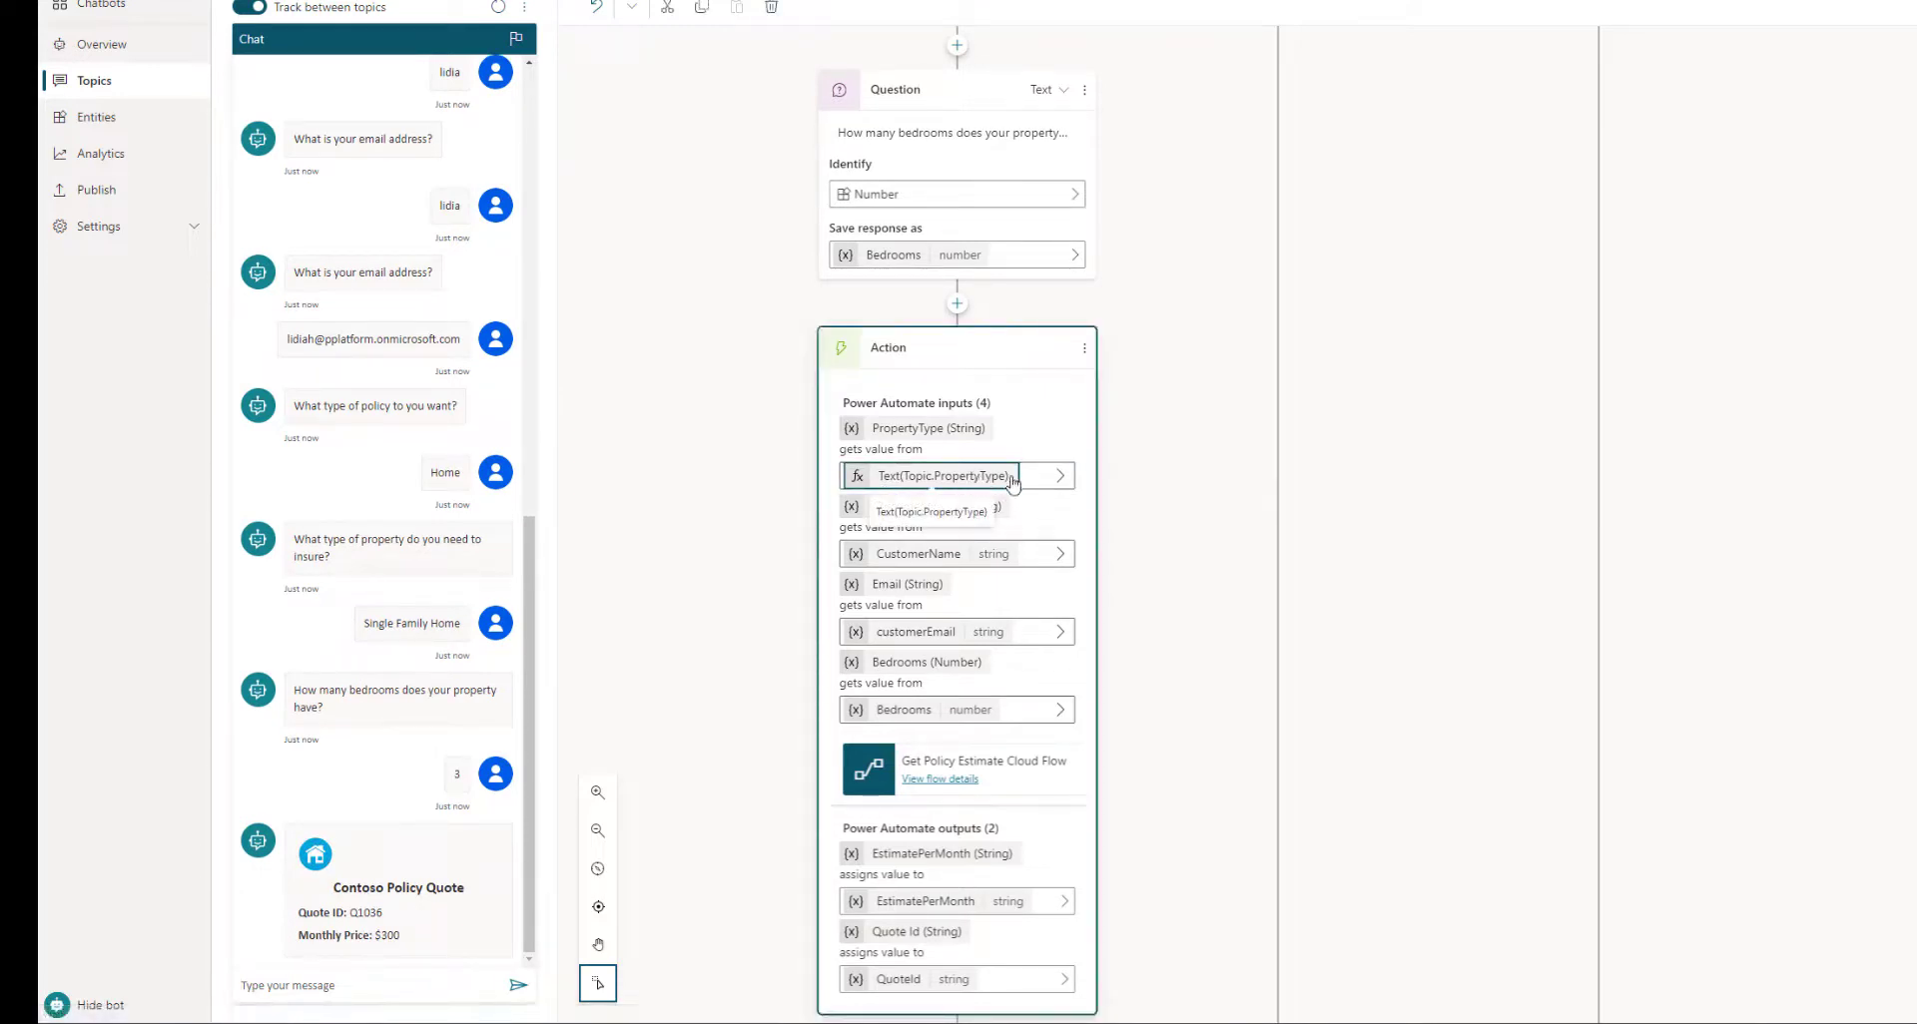
{"action": "left_click", "coordinate": [1064, 484]}
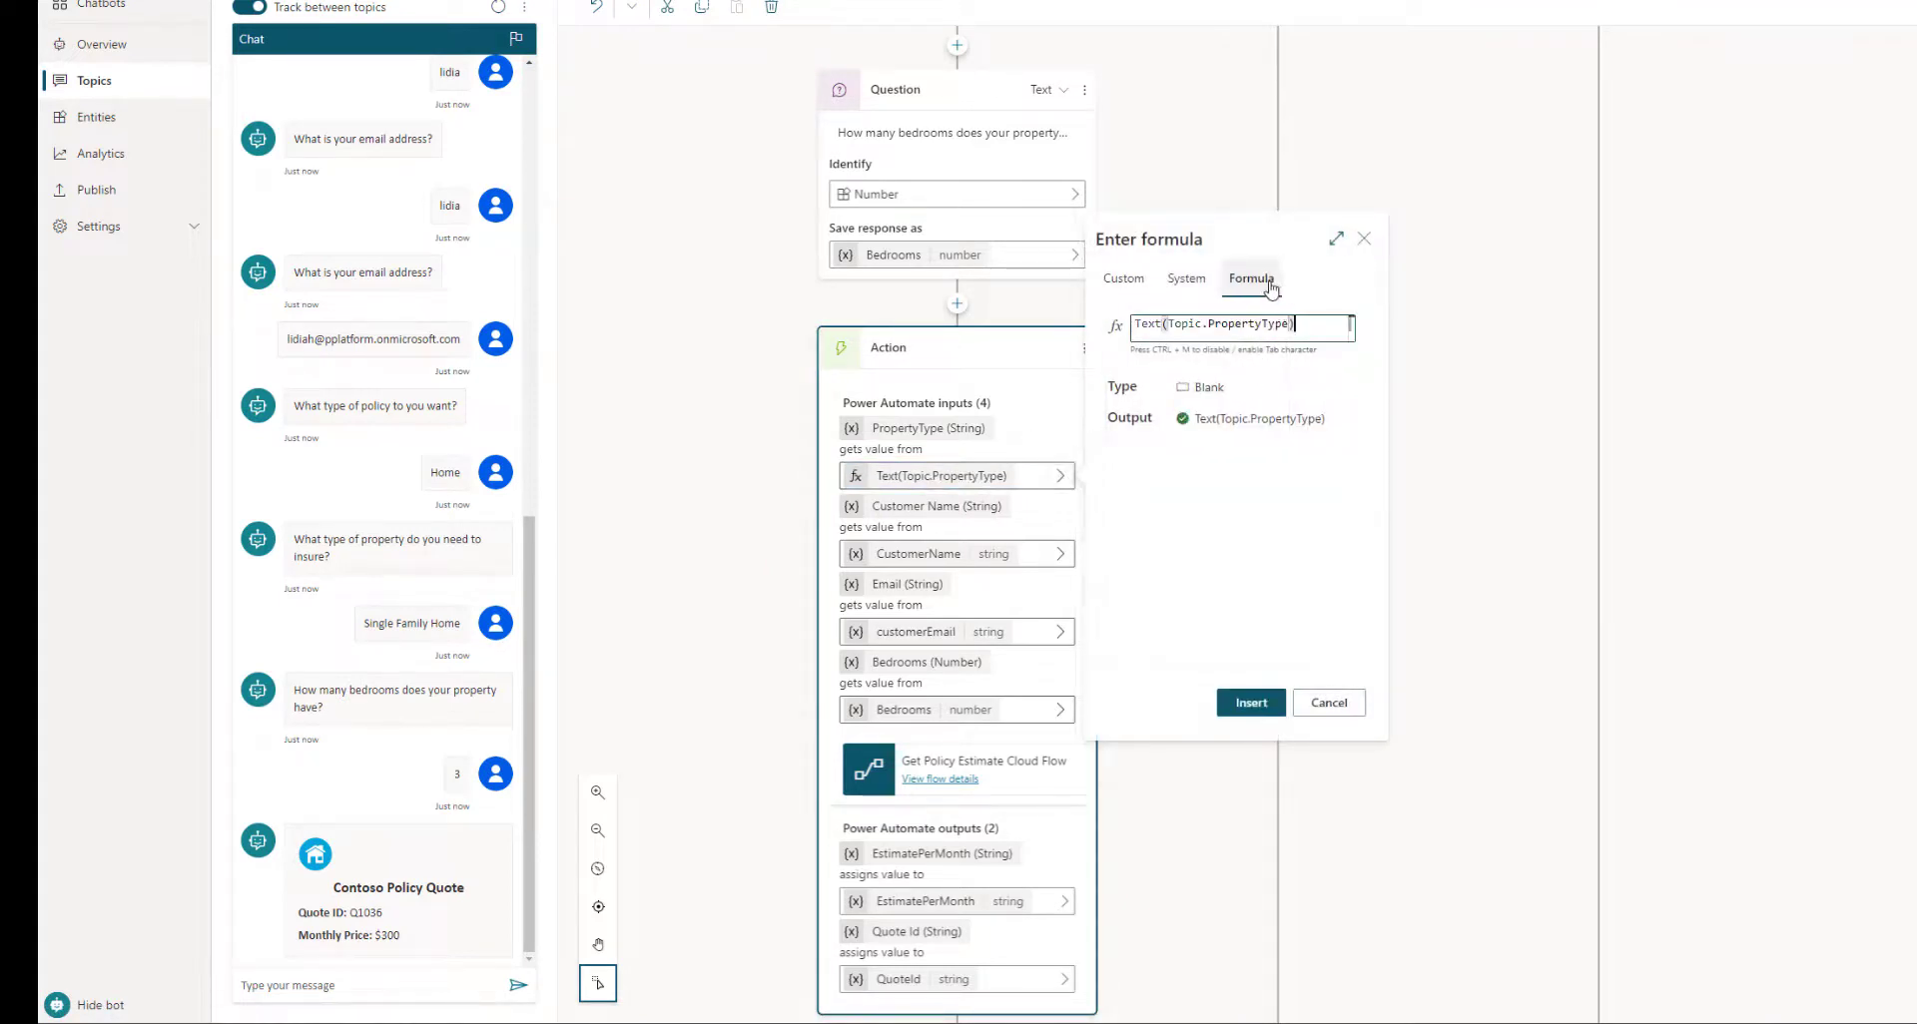
{"action": "left_click", "coordinate": [1336, 238]}
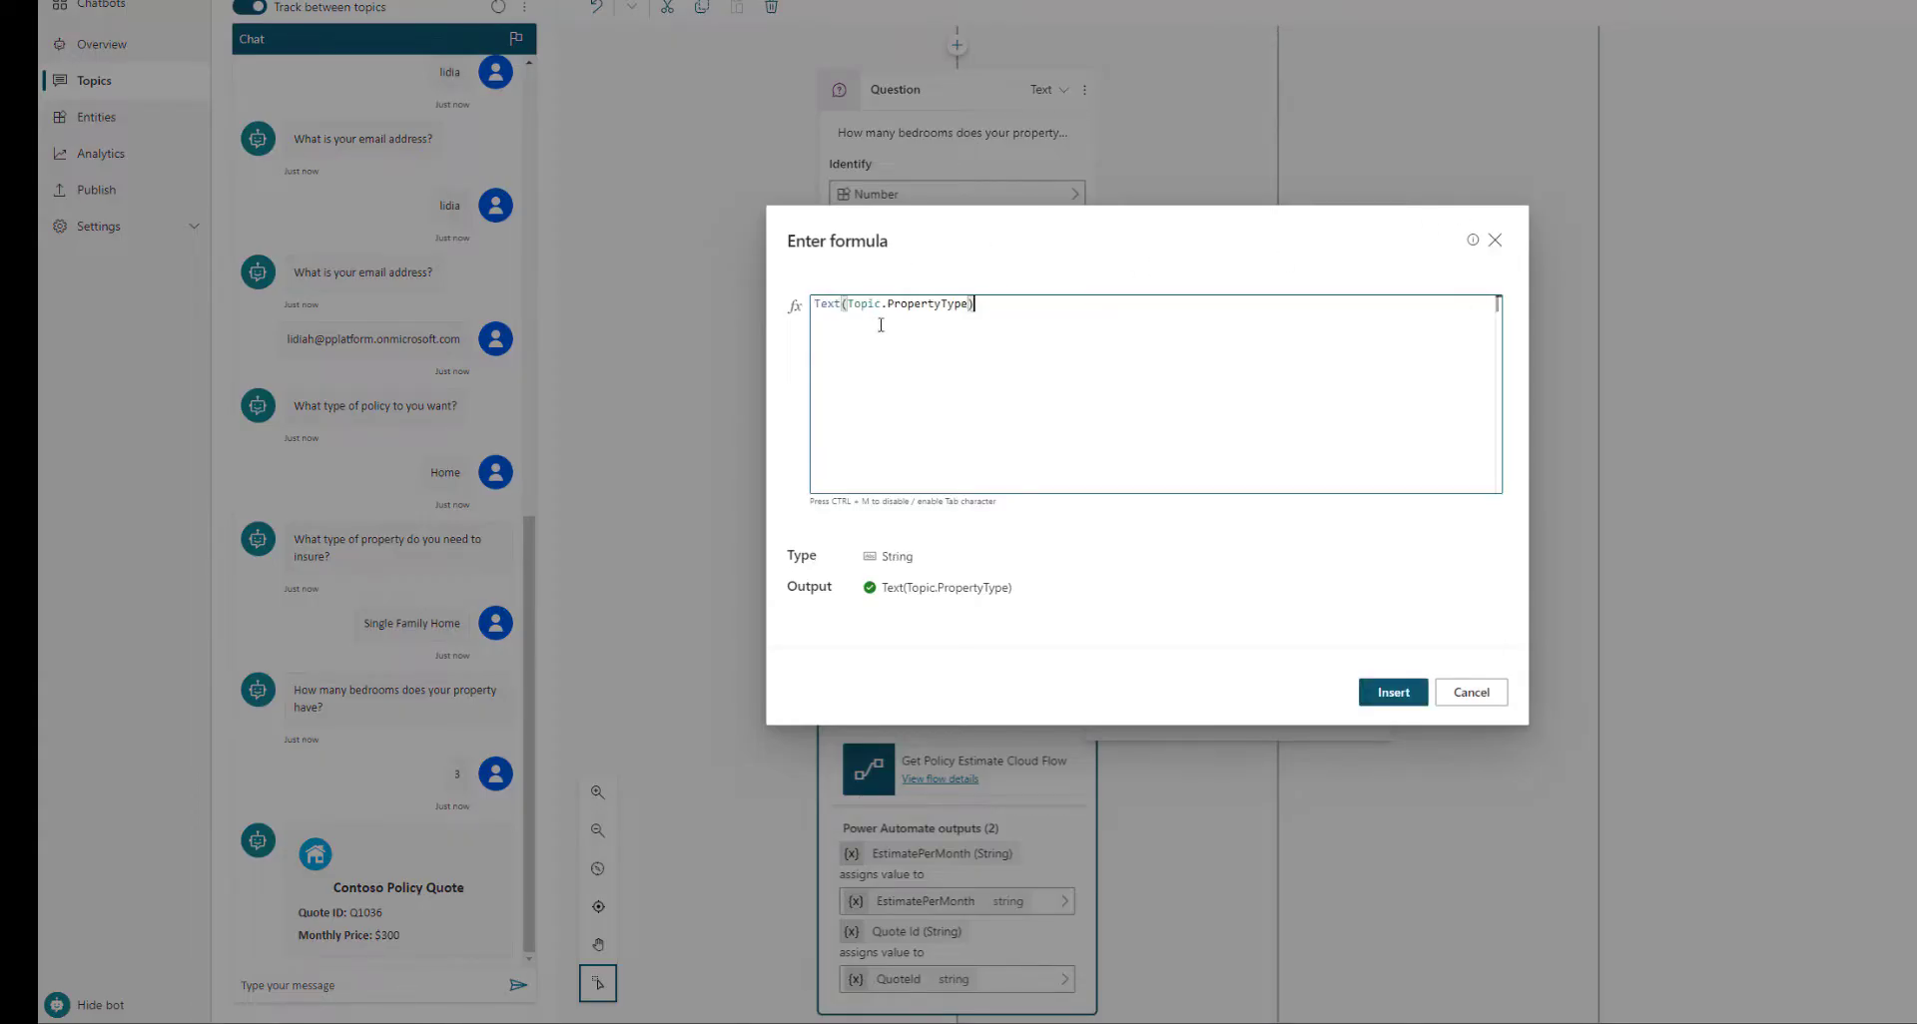
{"action": "left_click", "coordinate": [1472, 696]}
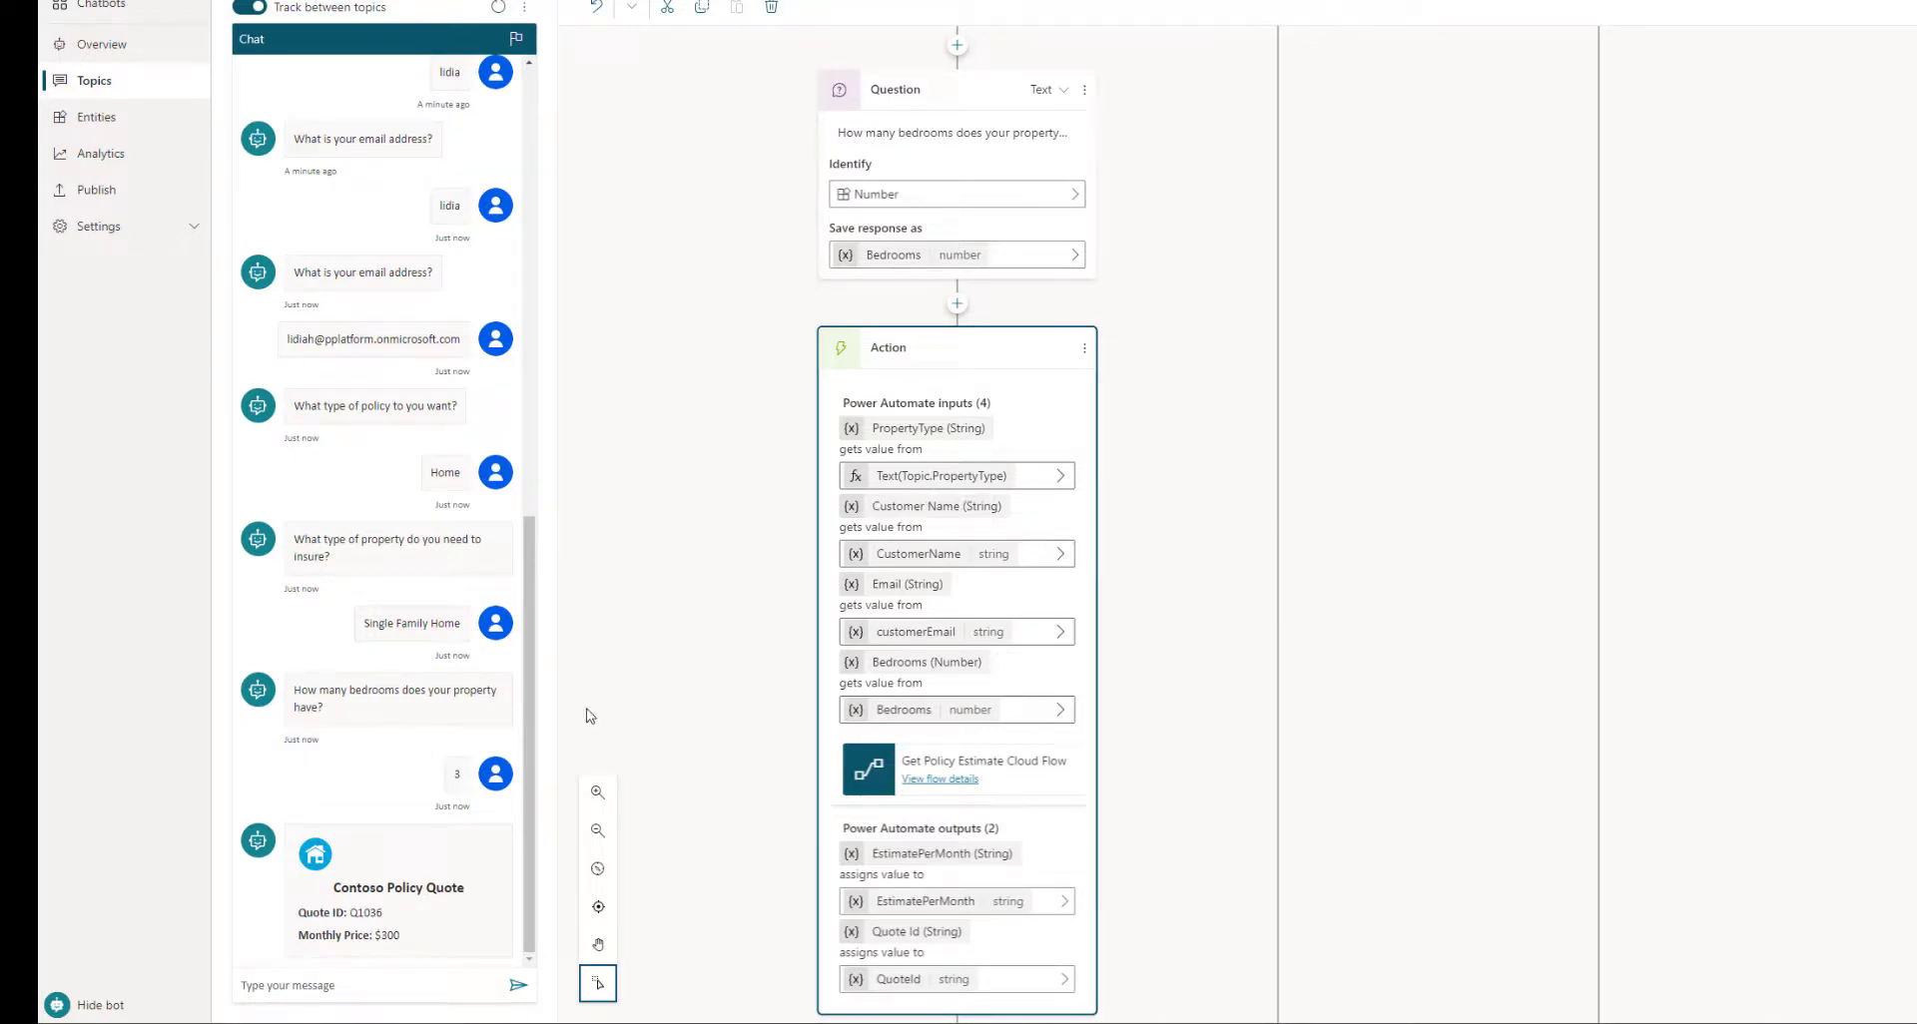
Insert a new message node after the variable step in the quote topic
{"action": "scroll", "coordinate": [983, 741], "scroll_direction": "down", "scroll_amount": 6}
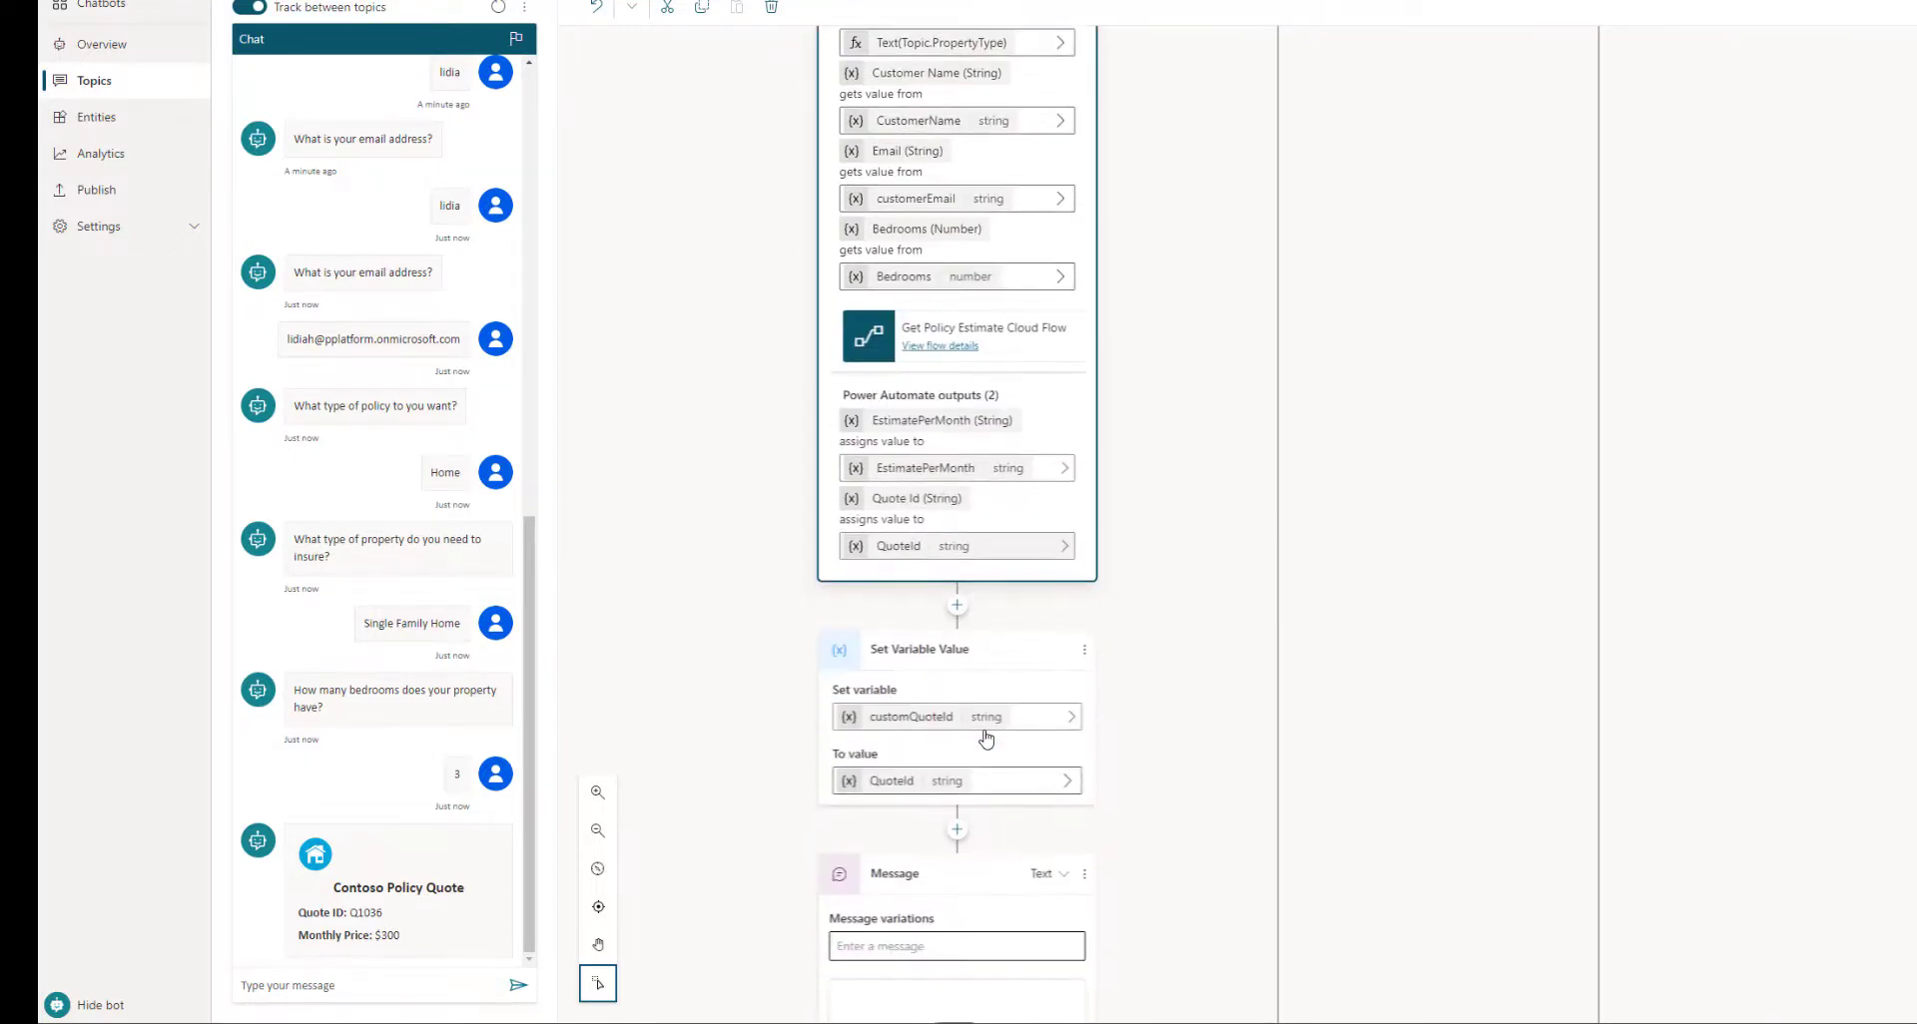
{"action": "scroll", "coordinate": [1178, 679], "scroll_direction": "down", "scroll_amount": 2}
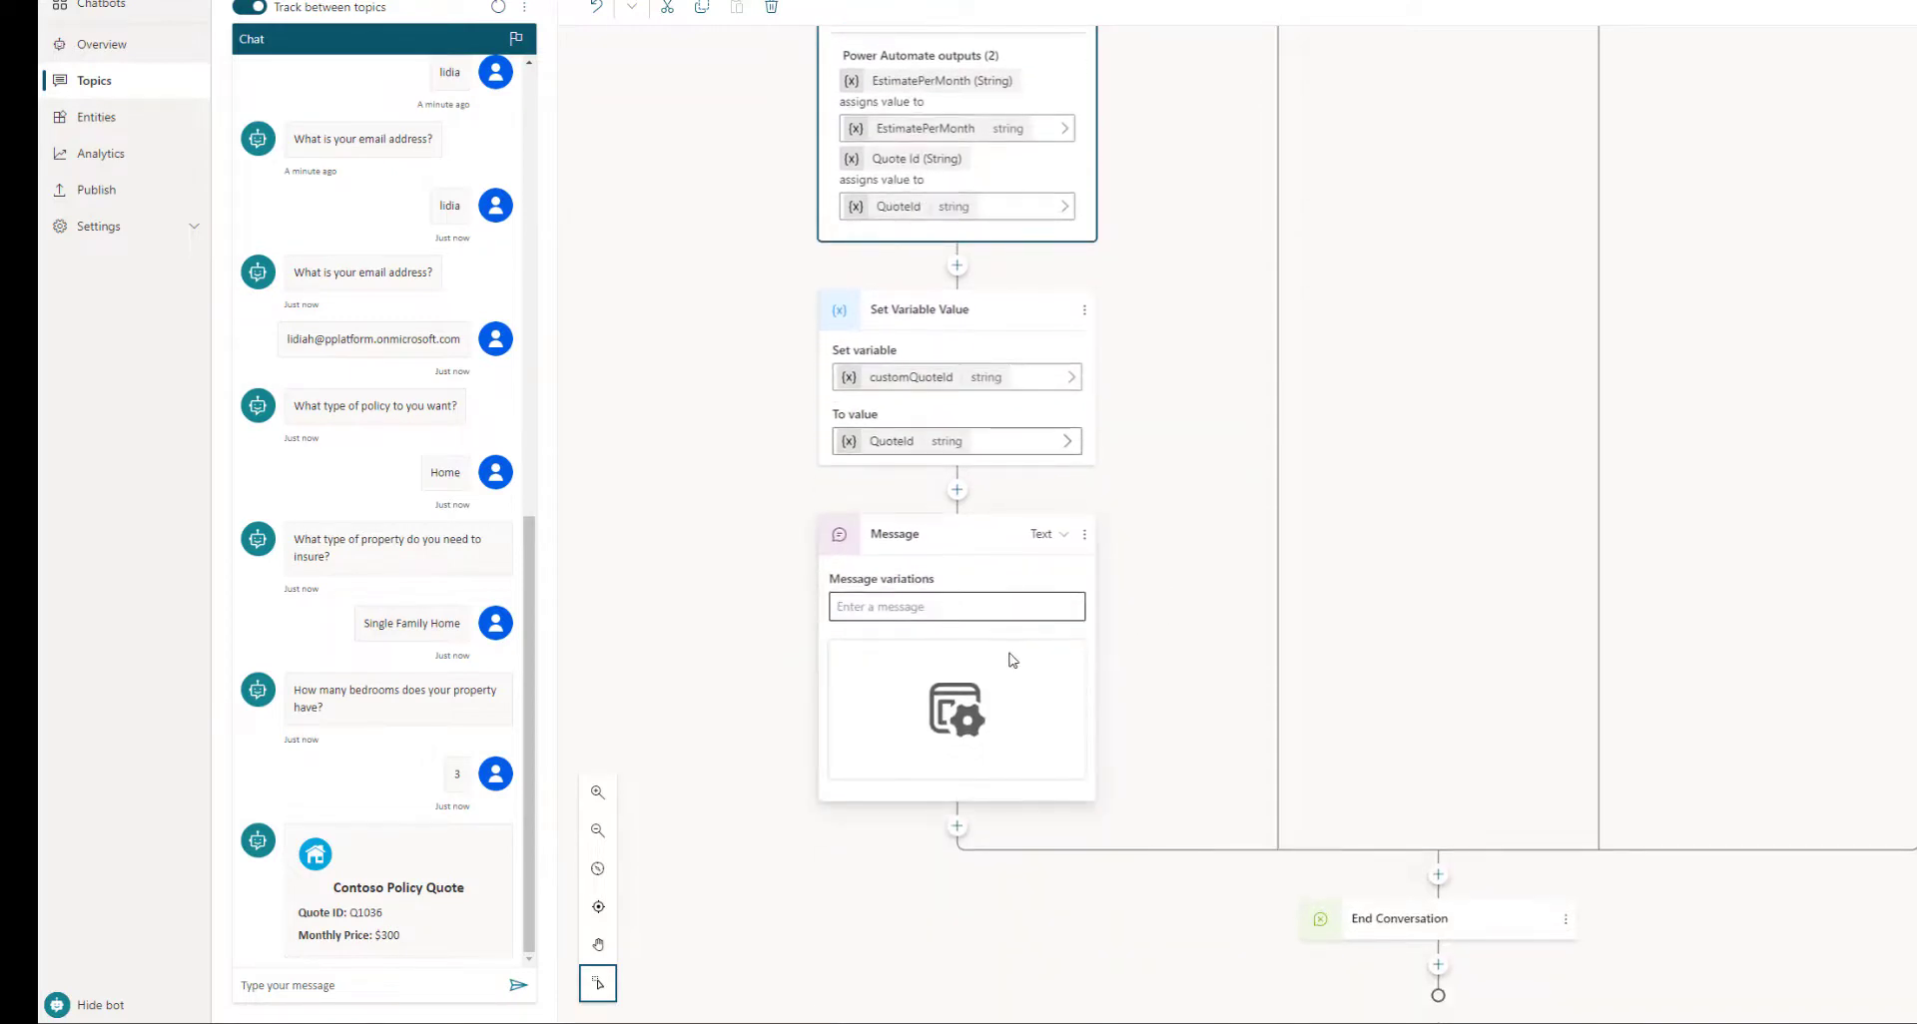
{"action": "left_click", "coordinate": [1002, 675]}
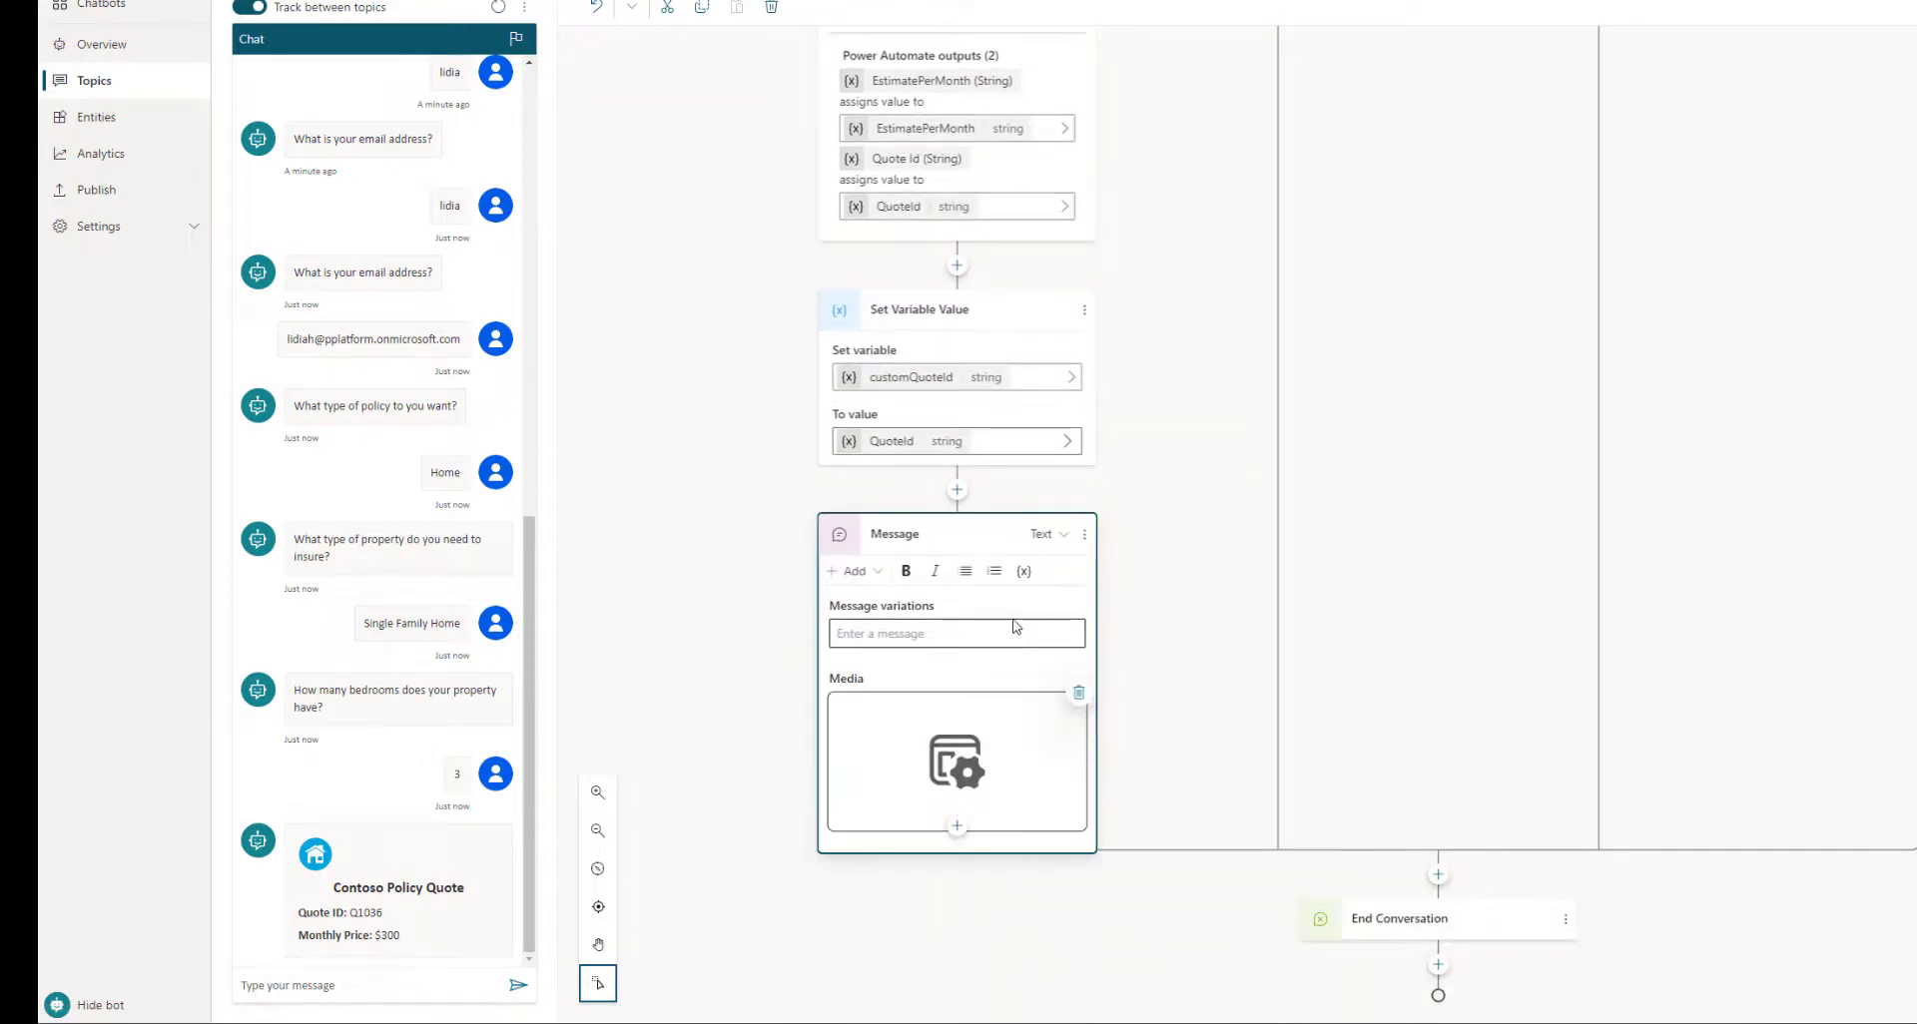
{"action": "left_click", "coordinate": [956, 489]}
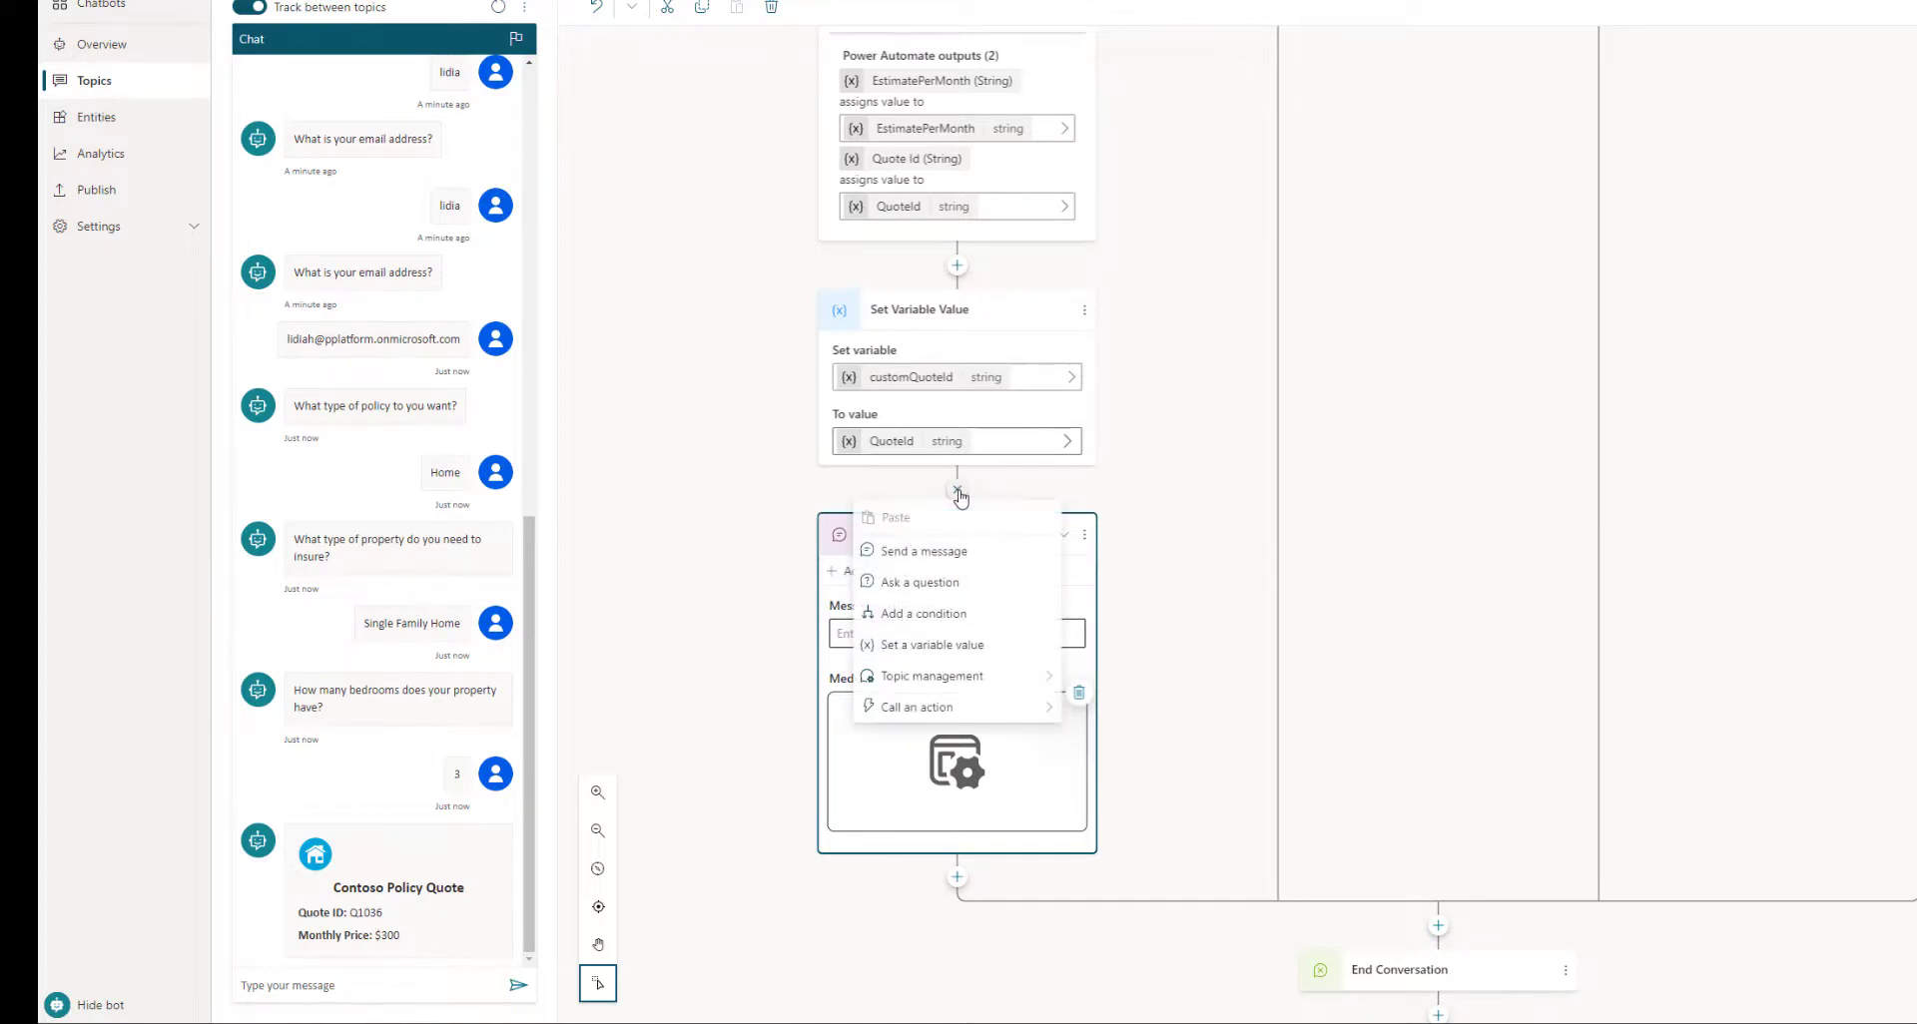
{"action": "left_click", "coordinate": [953, 553]}
Delete the empty message node and expand the CardContent formula in a larger editor
{"action": "left_click", "coordinate": [852, 571]}
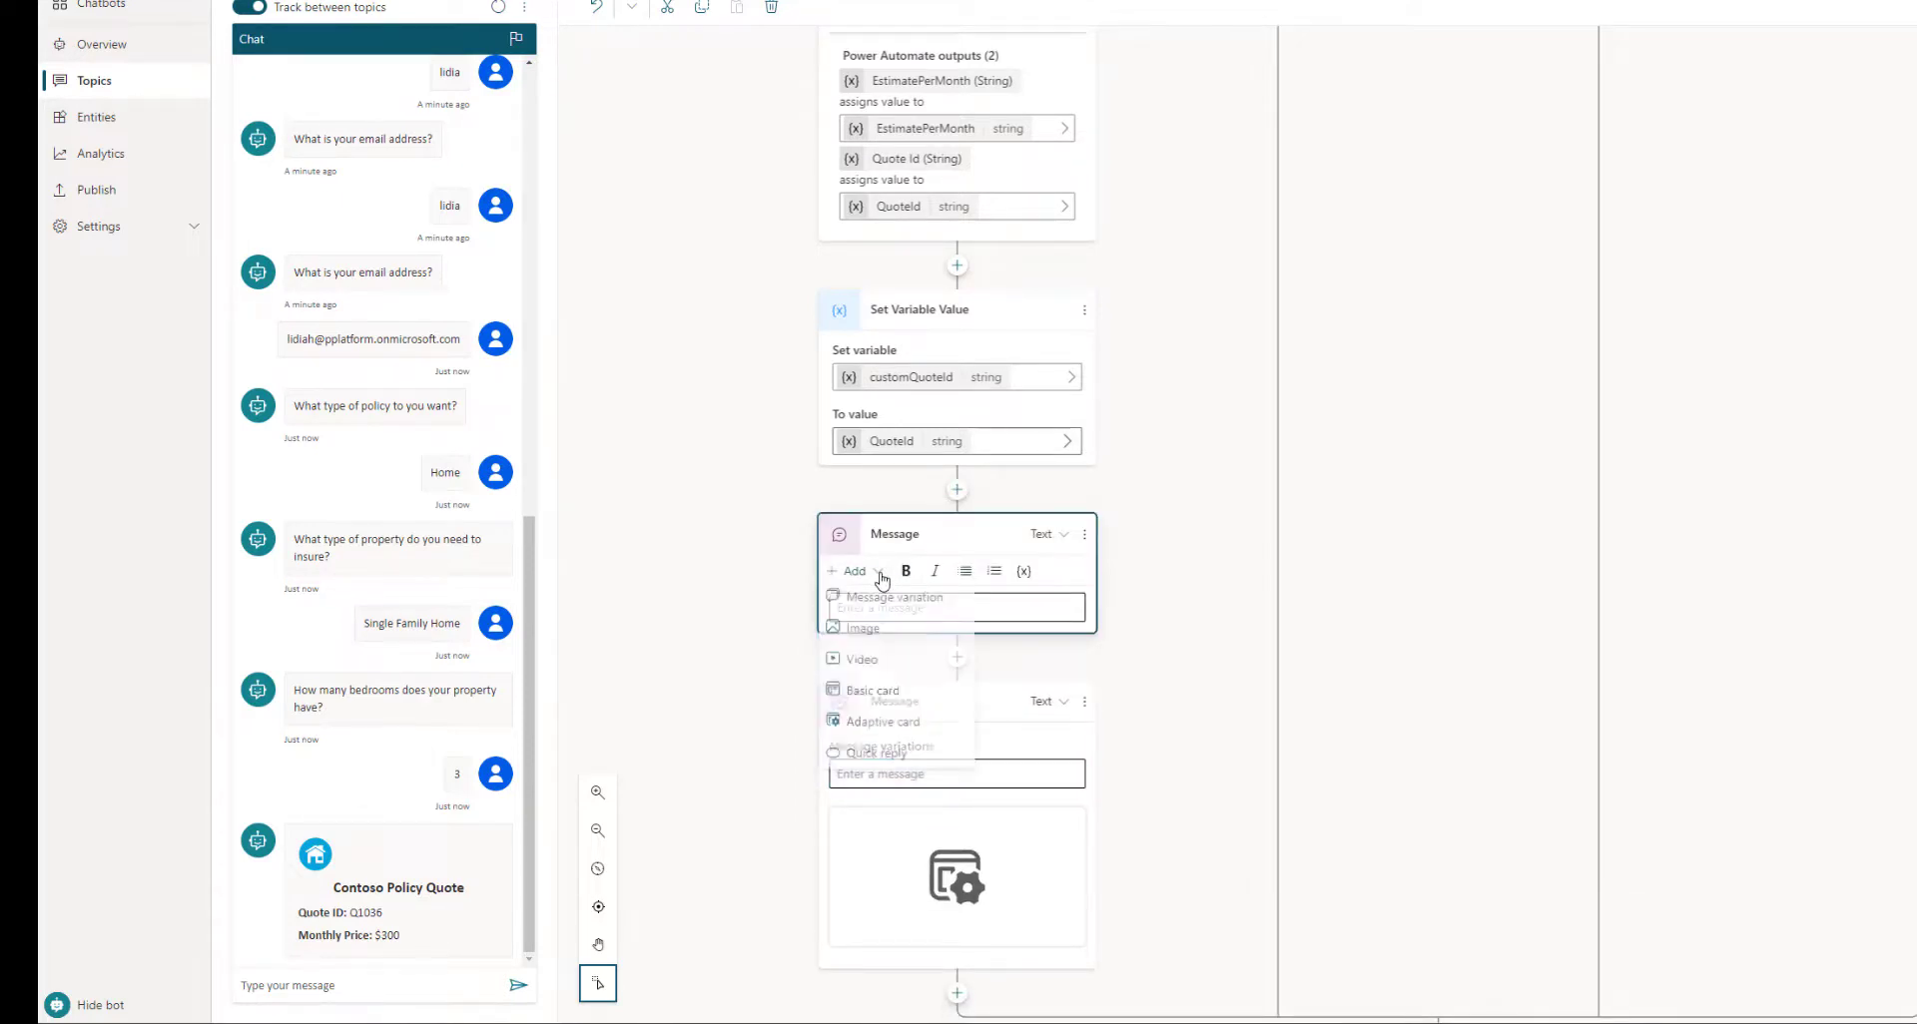
{"action": "left_click", "coordinate": [1182, 539]}
{"action": "left_click", "coordinate": [1084, 536]}
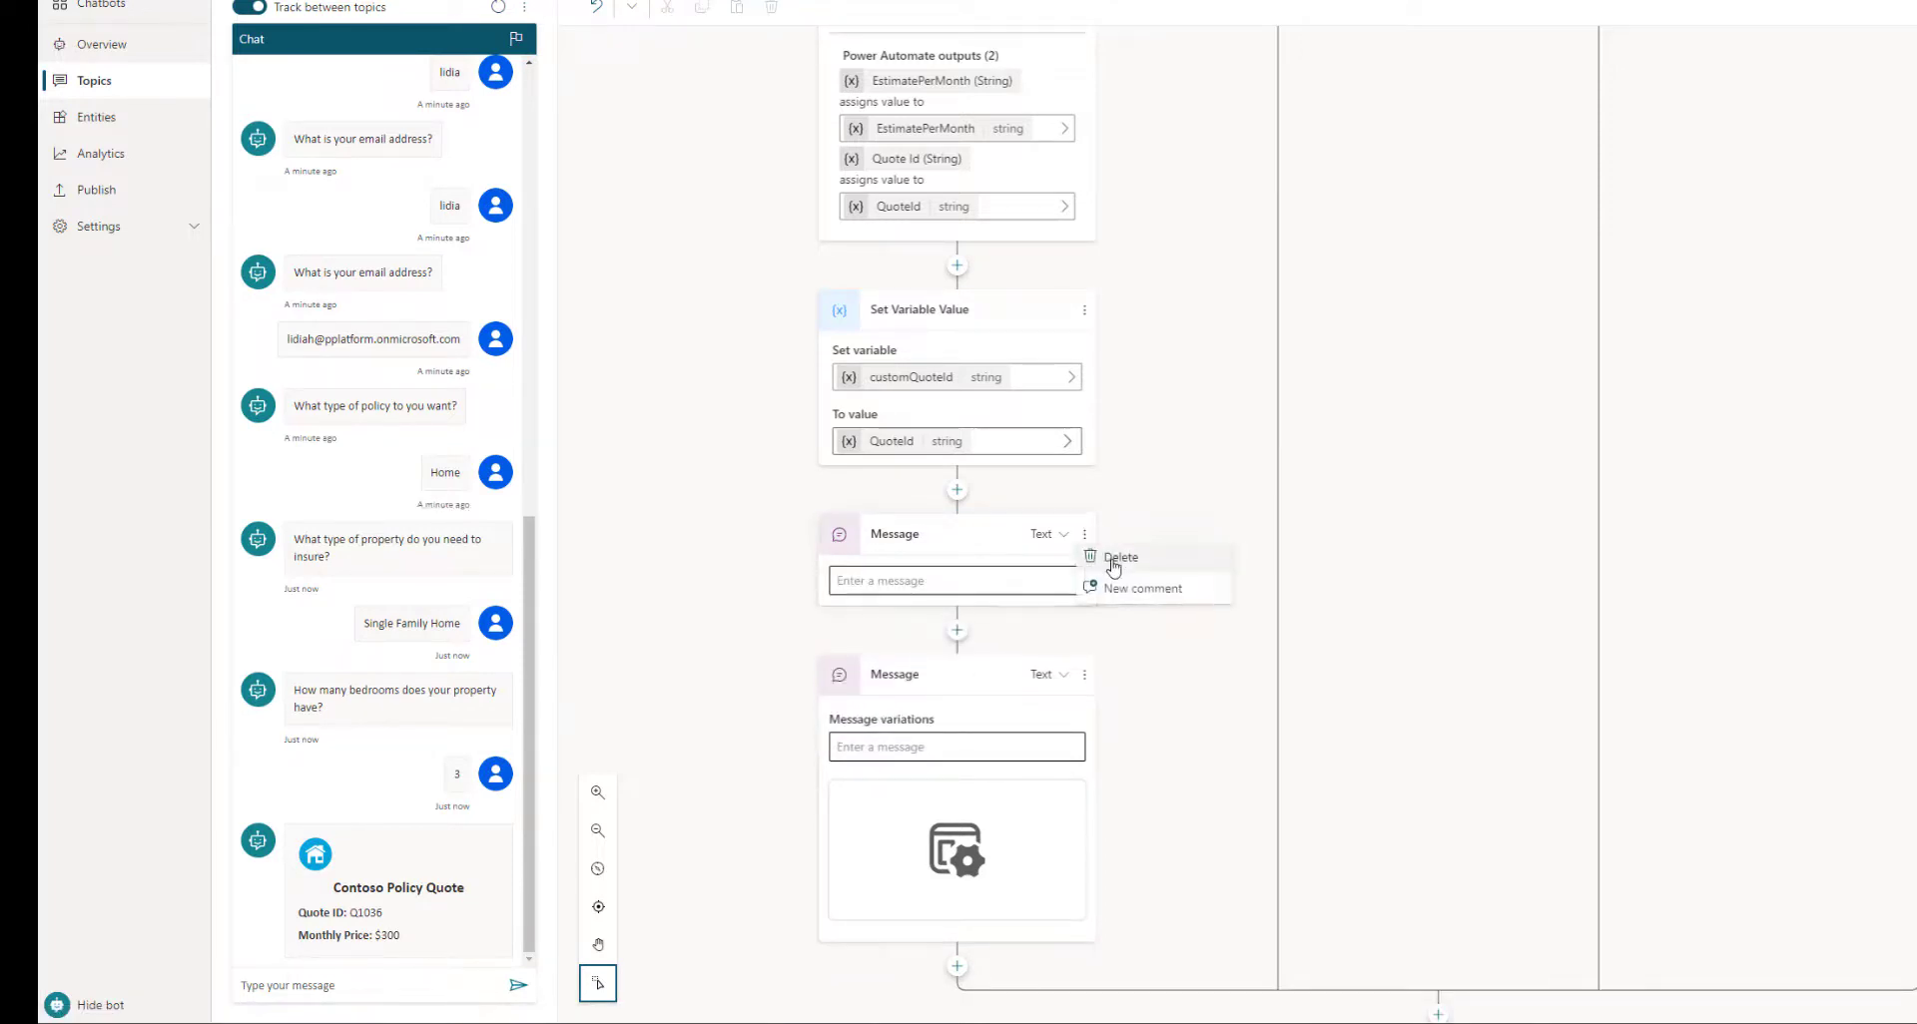
{"action": "left_click", "coordinate": [1113, 552]}
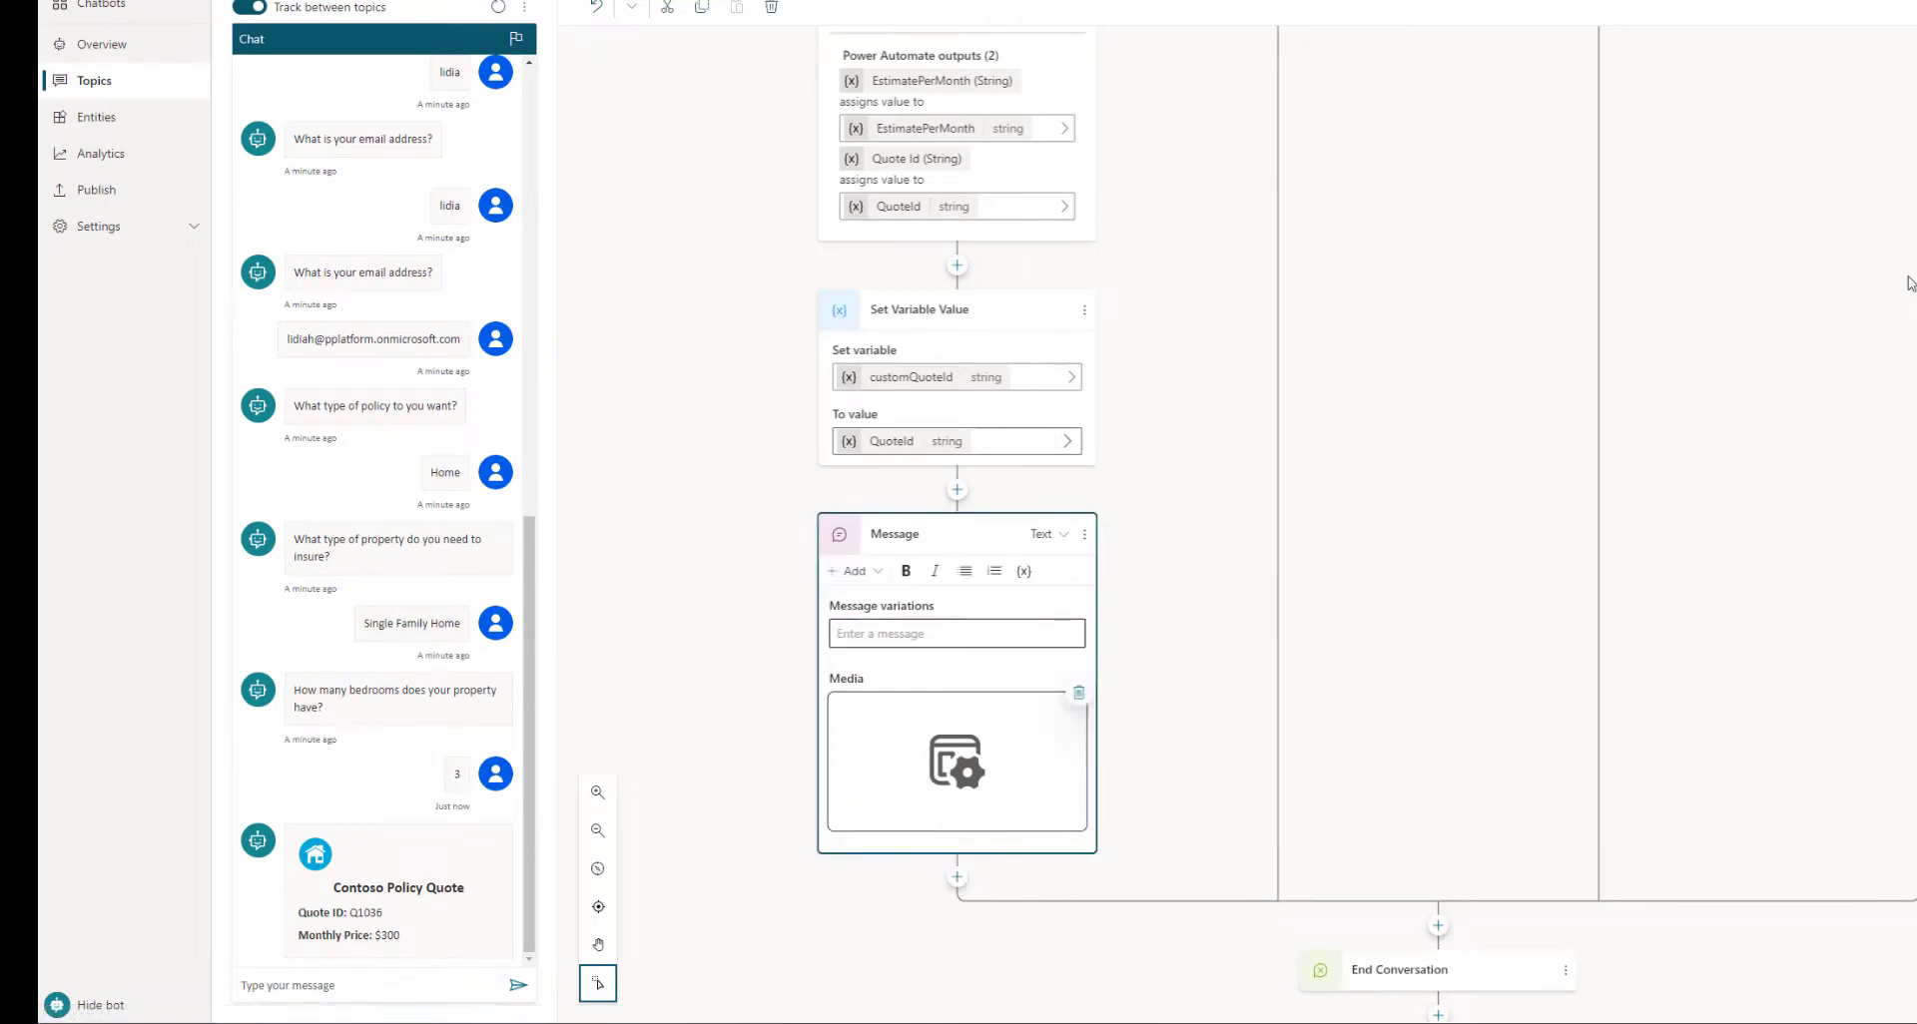
{"action": "left_click", "coordinate": [1909, 247]}
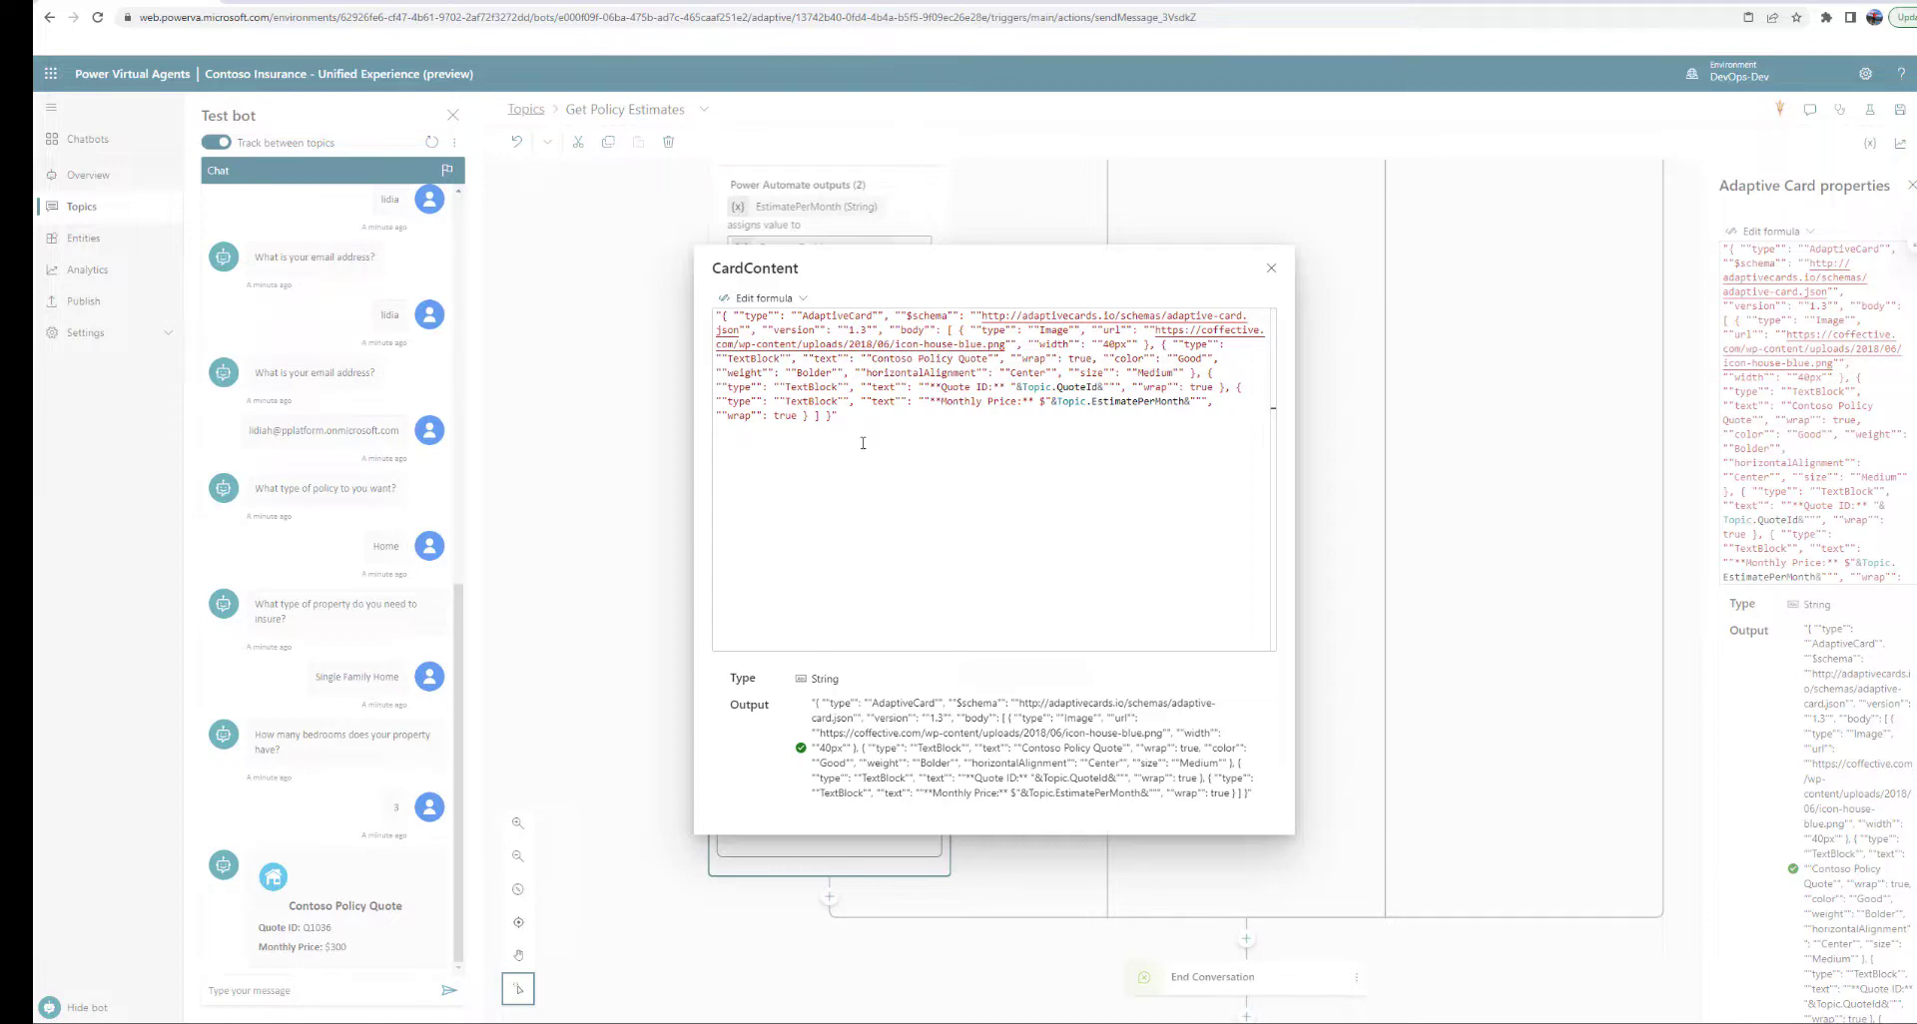
Keep the card in formula mode and locate the Quote ID reference in its JSON
{"action": "left_click", "coordinate": [803, 300]}
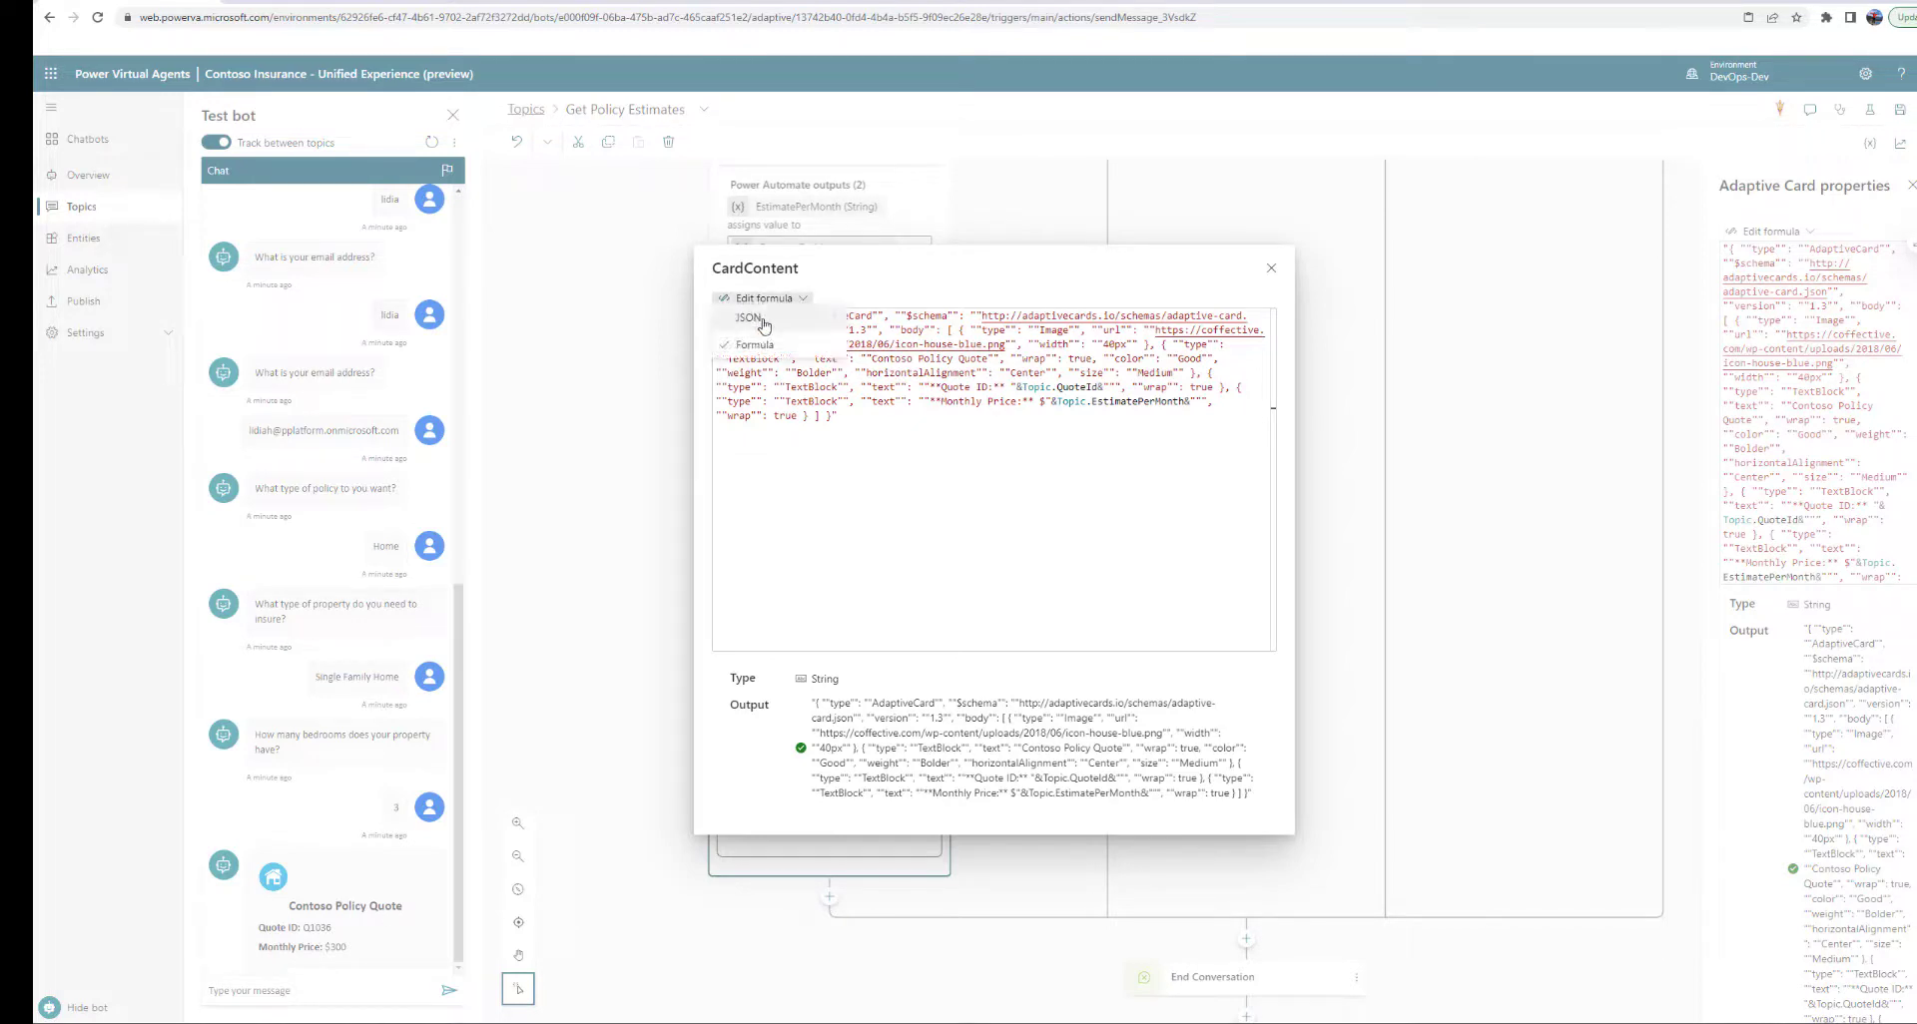
{"action": "left_click", "coordinate": [880, 436]}
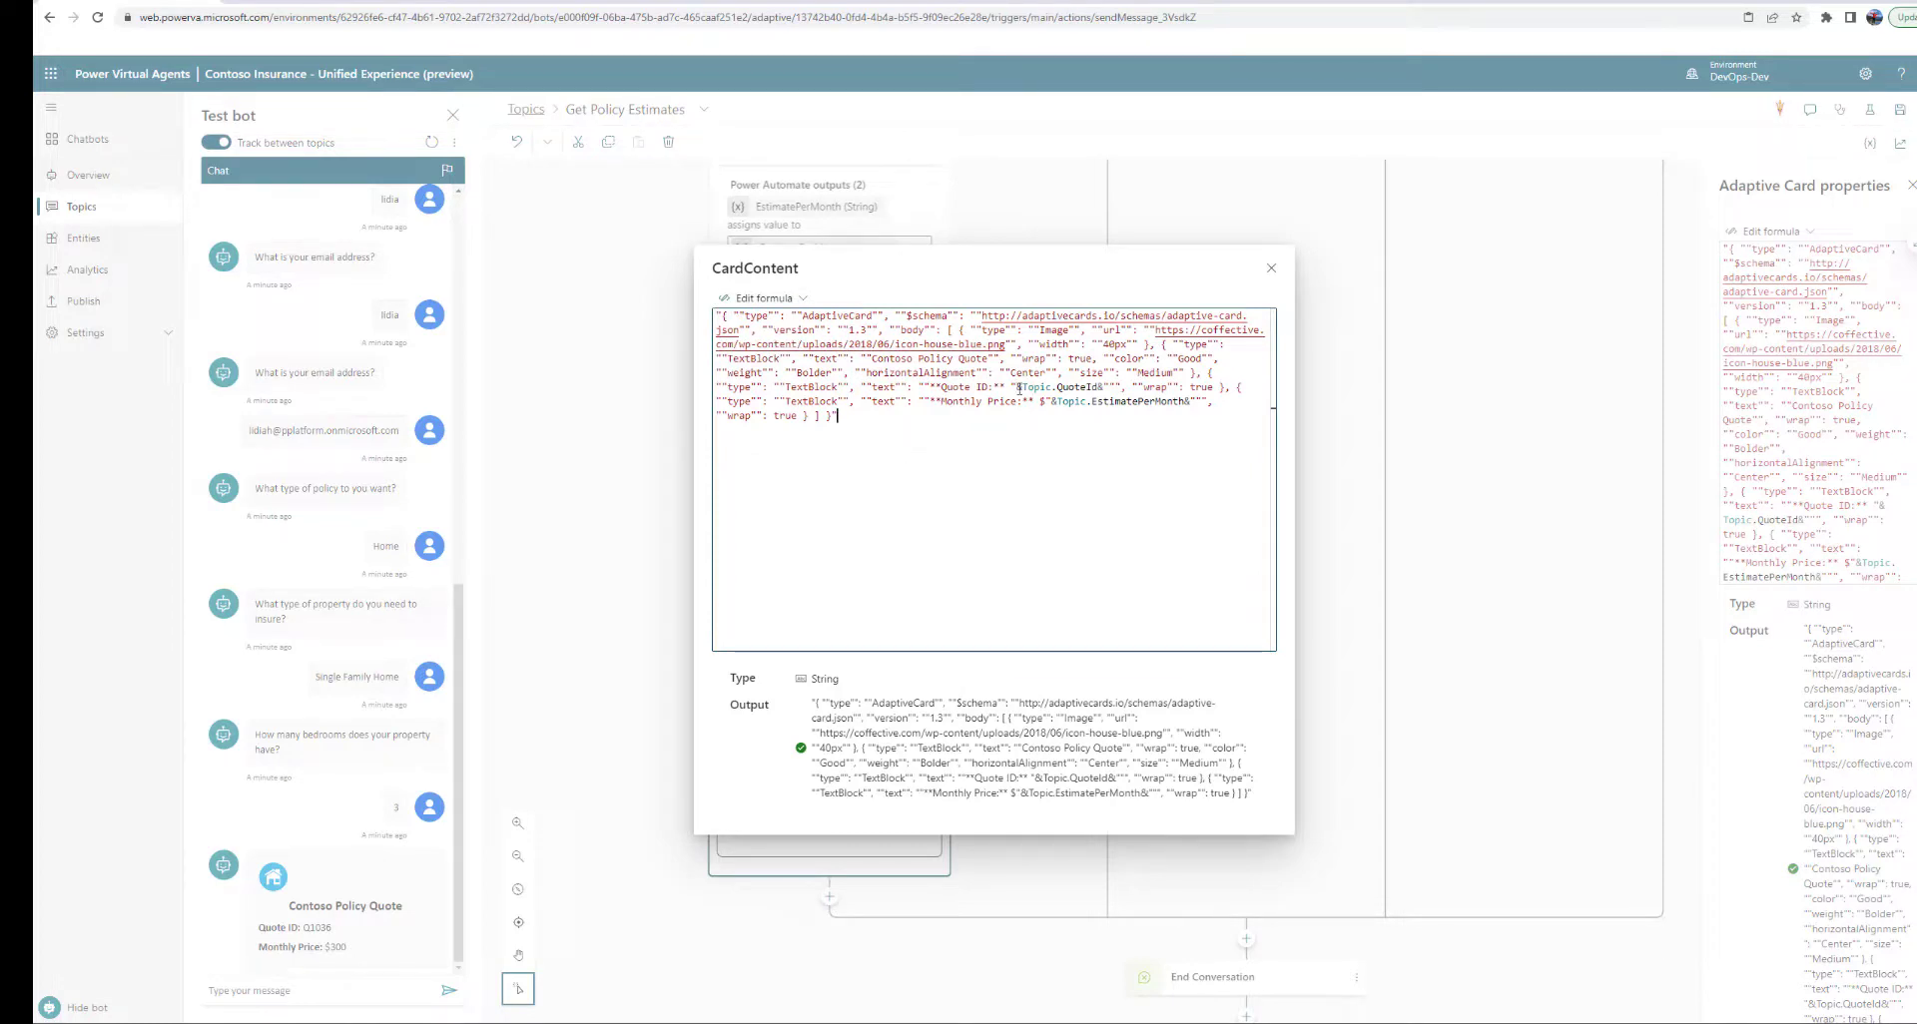
{"action": "left_click_drag", "start_coordinate": [1017, 388], "coordinate": [1102, 388]}
{"action": "left_click", "coordinate": [1001, 257]}
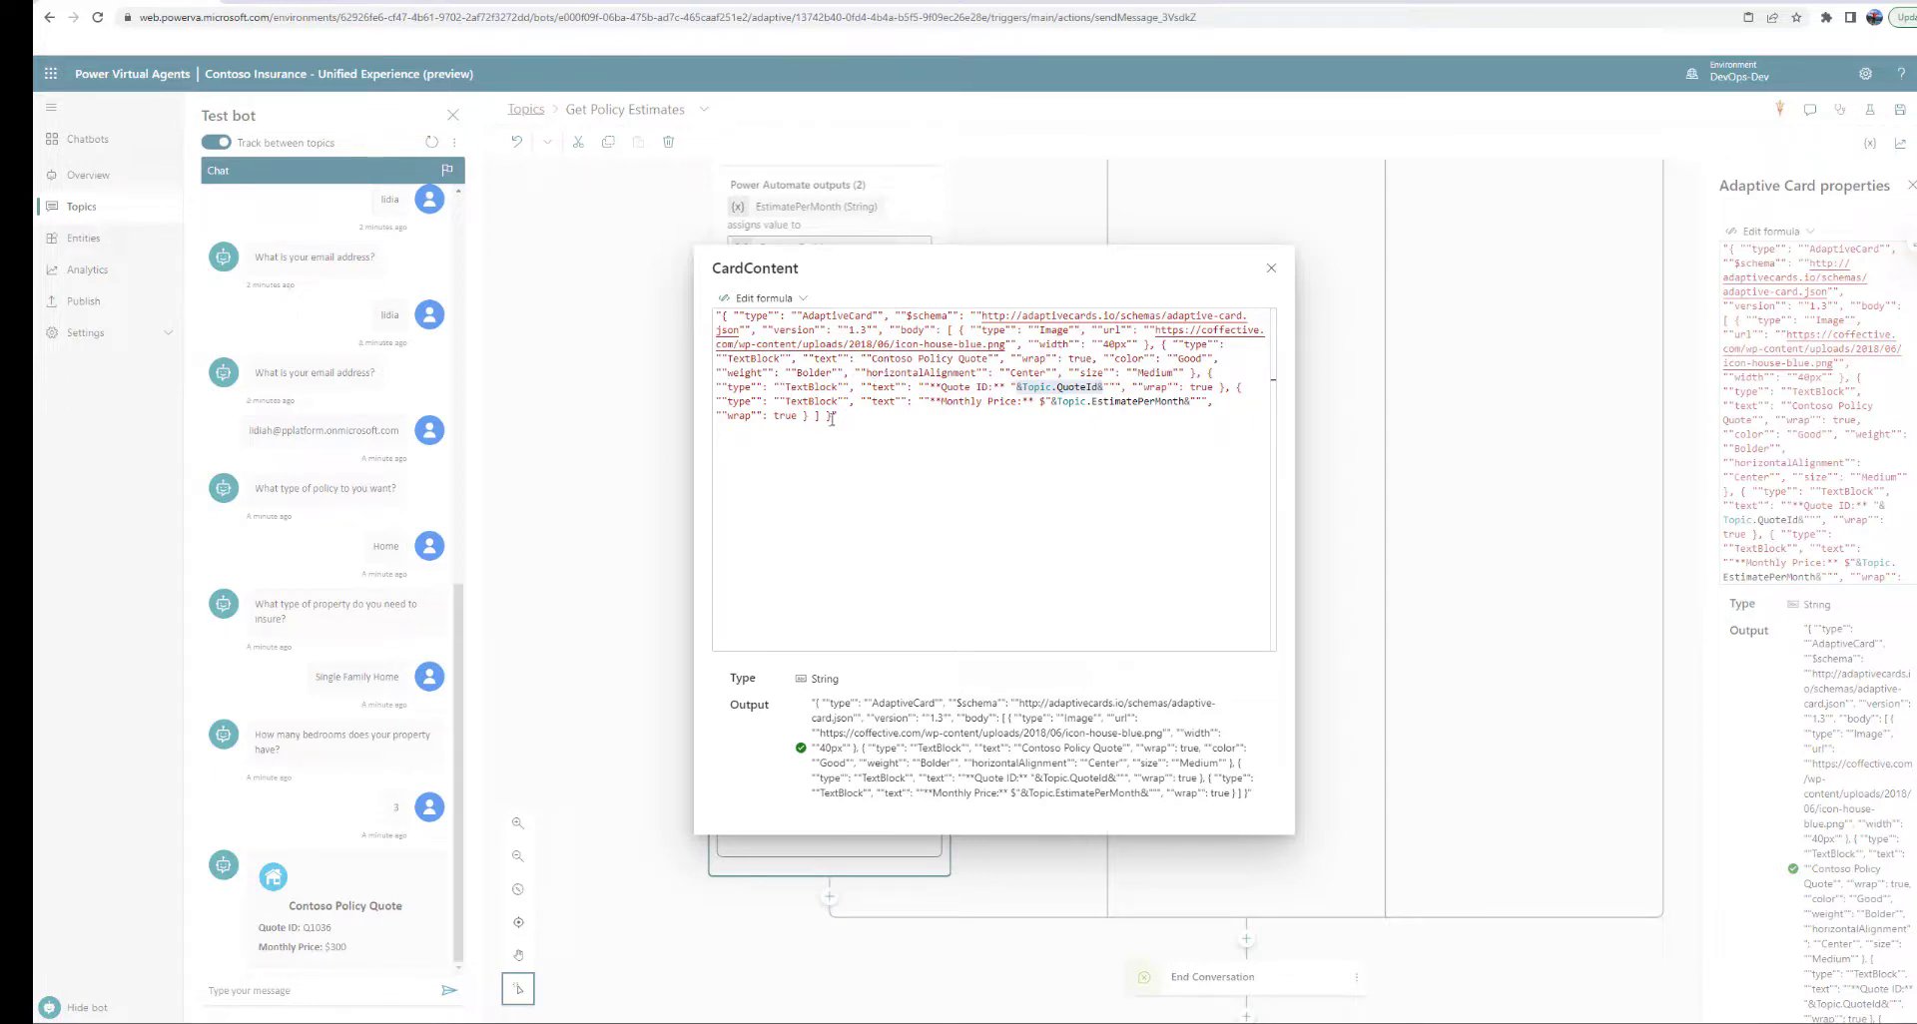
Replace the card's Quote ID reference with the Topic.QuoteId variable
{"action": "left_click", "coordinate": [745, 316]}
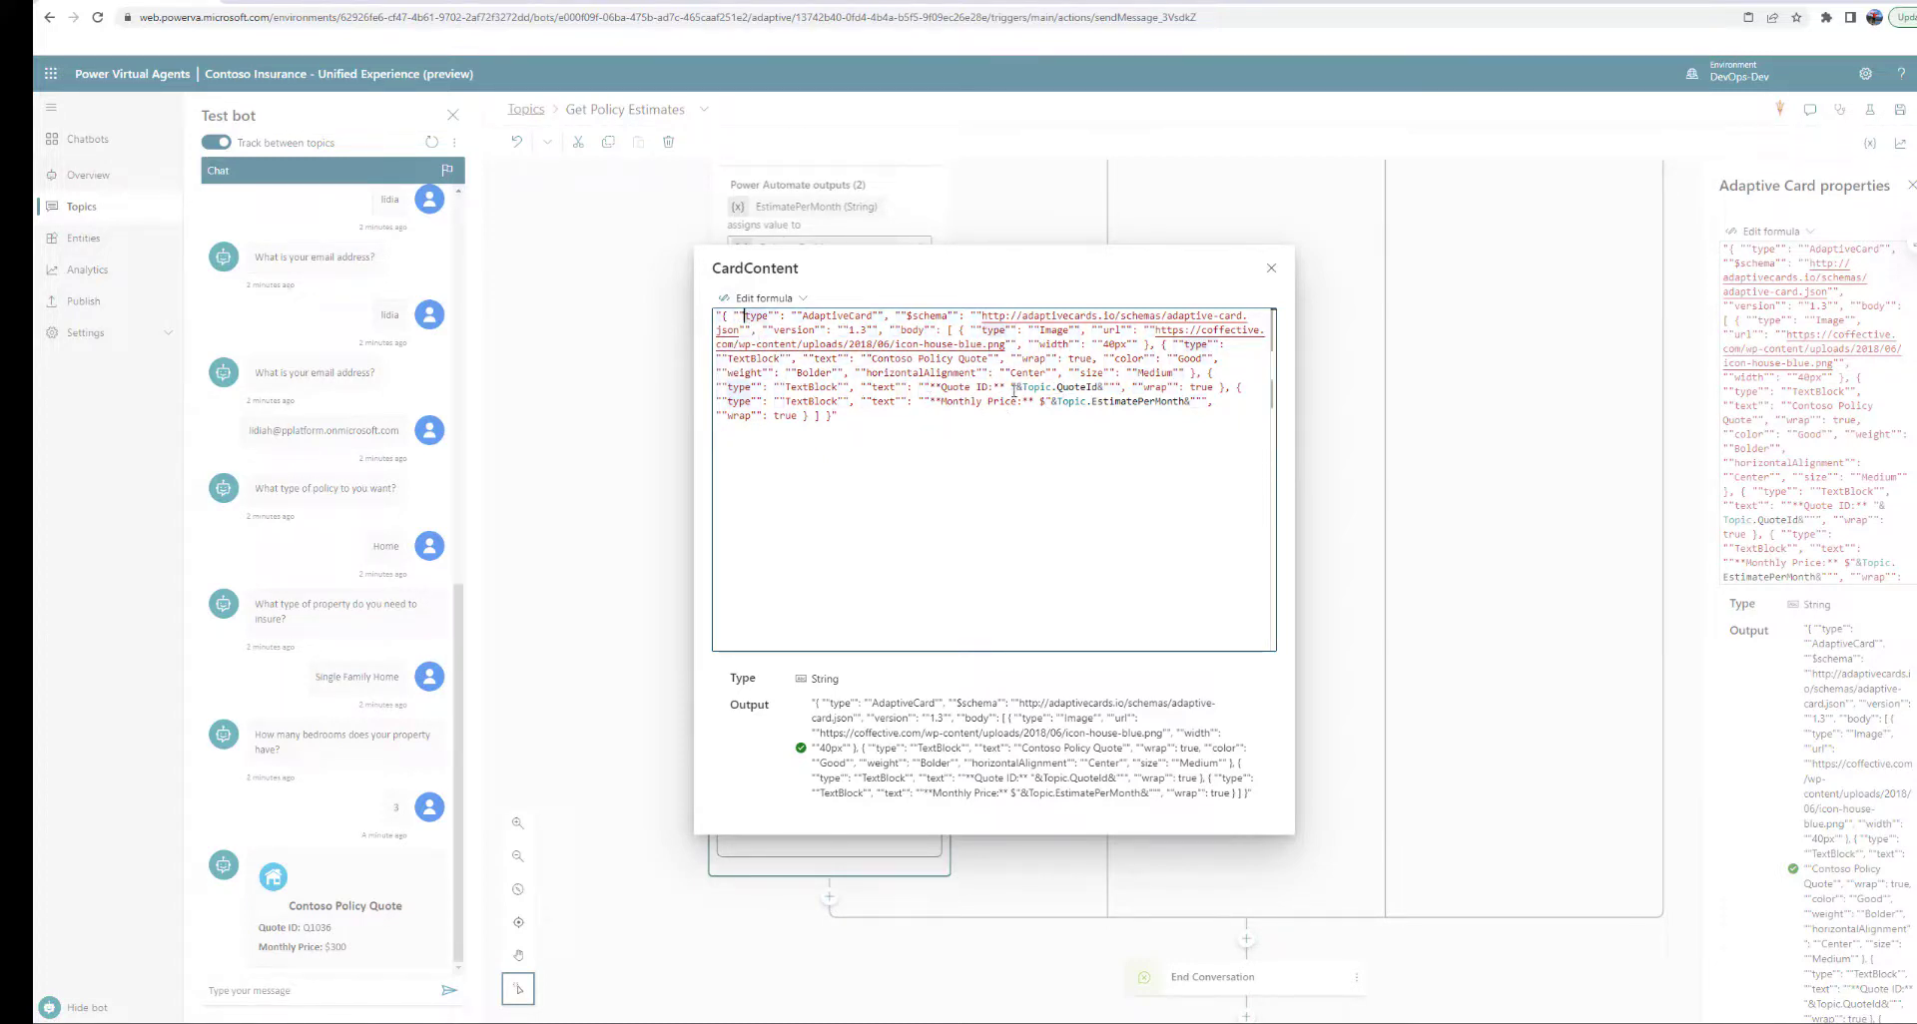
{"action": "left_click_drag", "start_coordinate": [1011, 386], "coordinate": [1110, 387]}
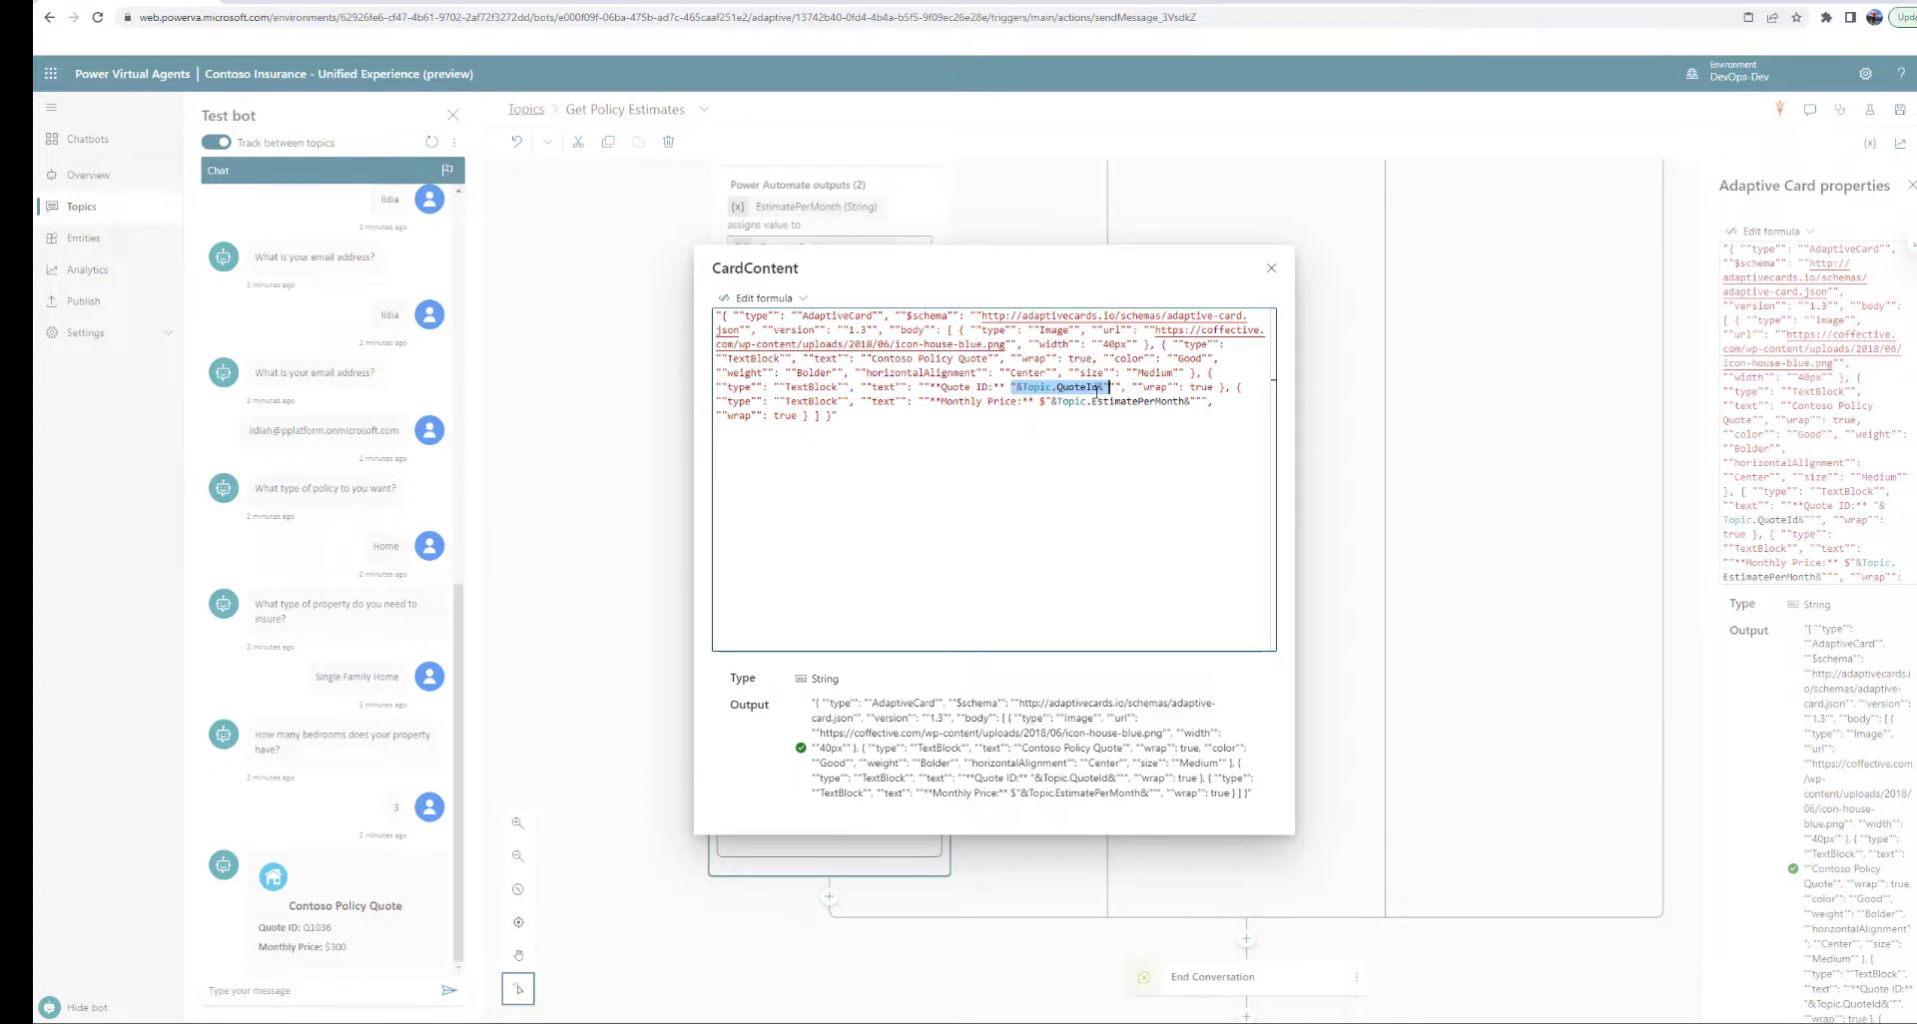
{"action": "type", "text": "&Topic.Quot"}
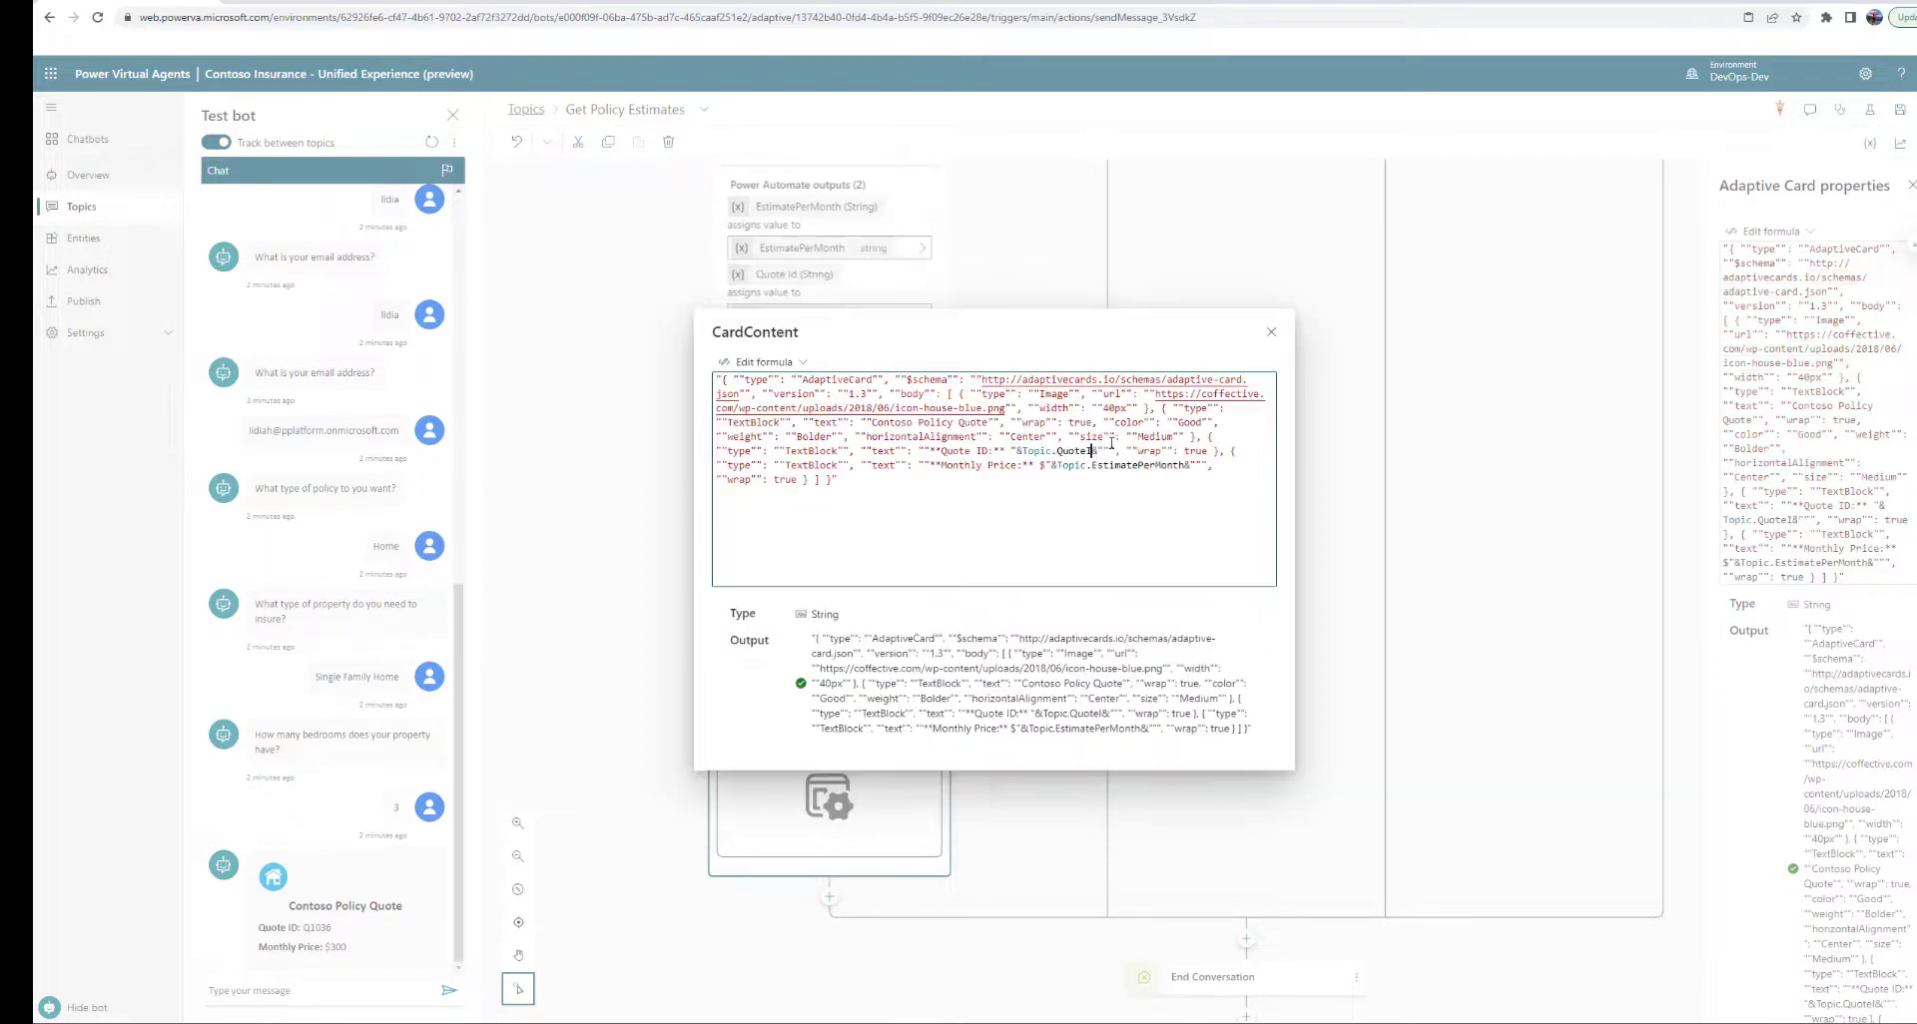
{"action": "key", "text": "BackSpace"}
{"action": "key", "text": "BackSpace"}
{"action": "key", "text": "BackSpace"}
{"action": "key", "text": "BackSpace"}
{"action": "key", "text": "BackSpace"}
{"action": "key", "text": "BackSpace"}
{"action": "key", "text": "BackSpace"}
{"action": "key", "text": "BackSpace"}
{"action": "key", "text": "BackSpace"}
{"action": "key", "text": "BackSpace"}
{"action": "type", "text": "Top"}
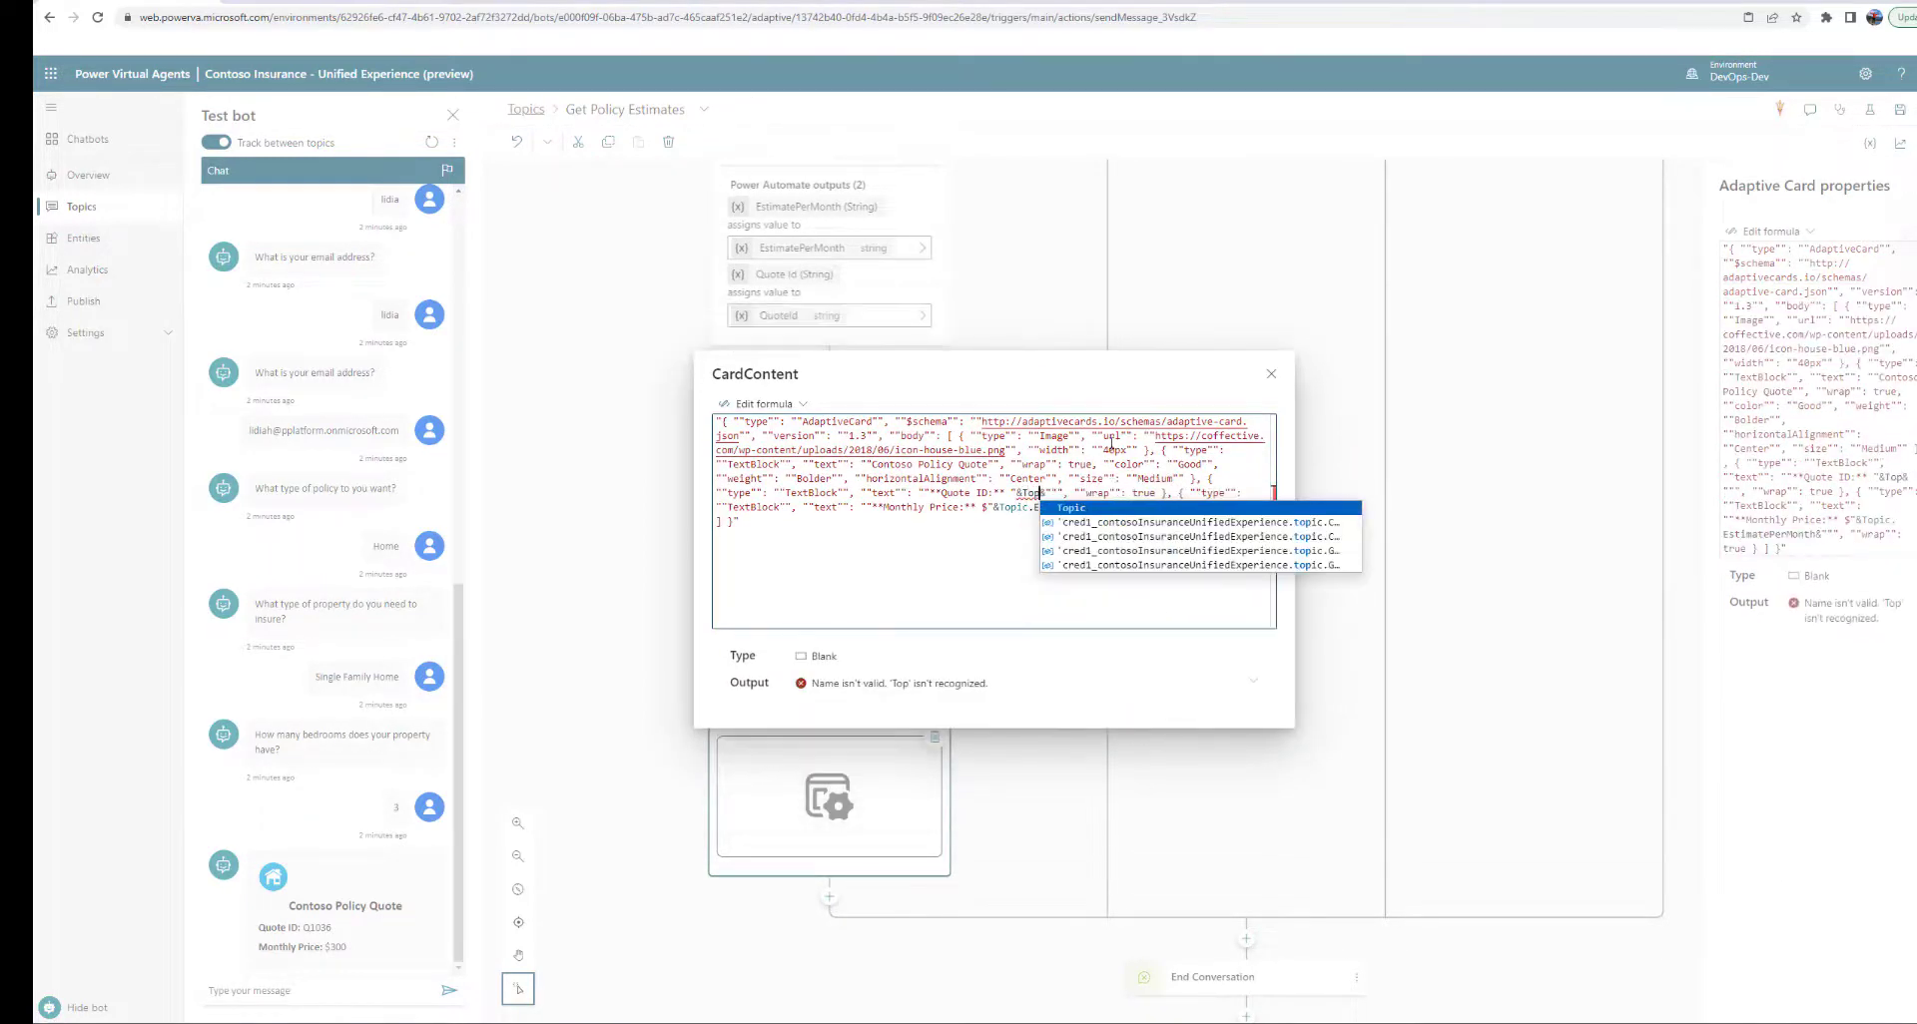
{"action": "type", "text": "ic."}
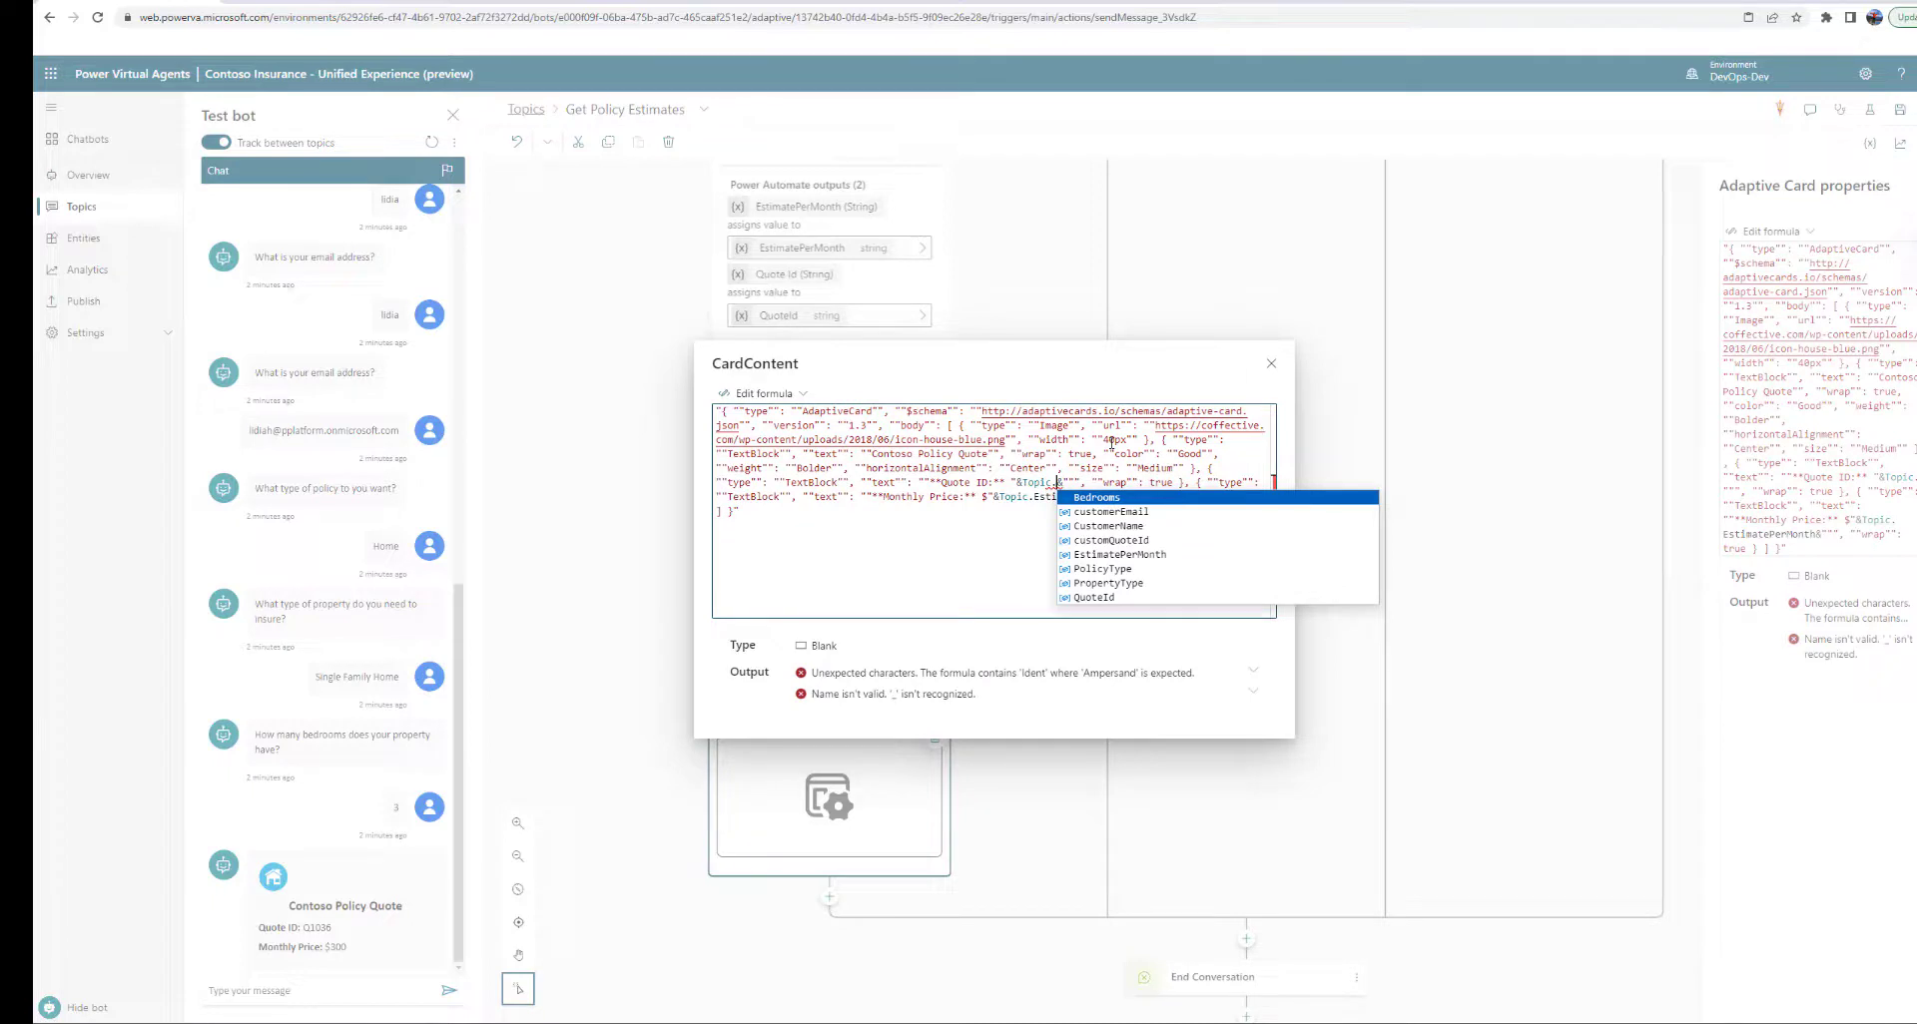
{"action": "left_click", "coordinate": [1093, 597]}
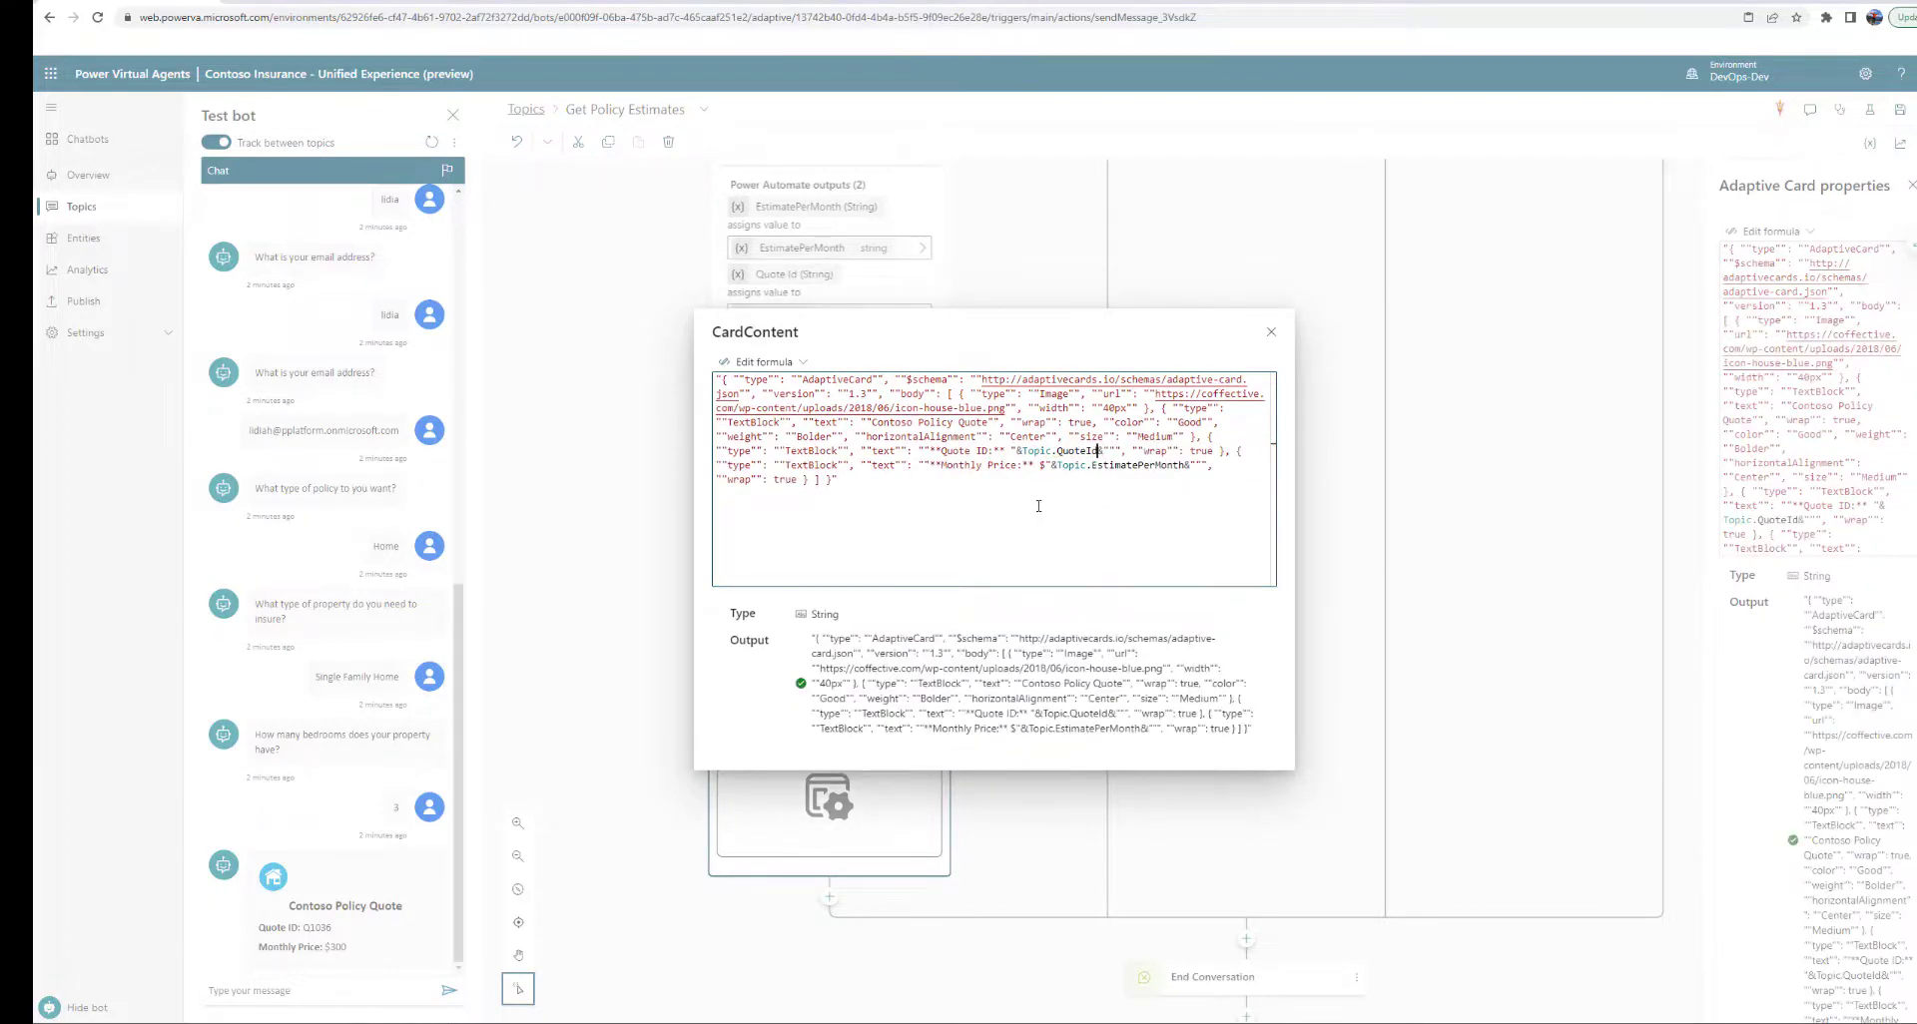
{"action": "left_click", "coordinate": [1269, 336]}
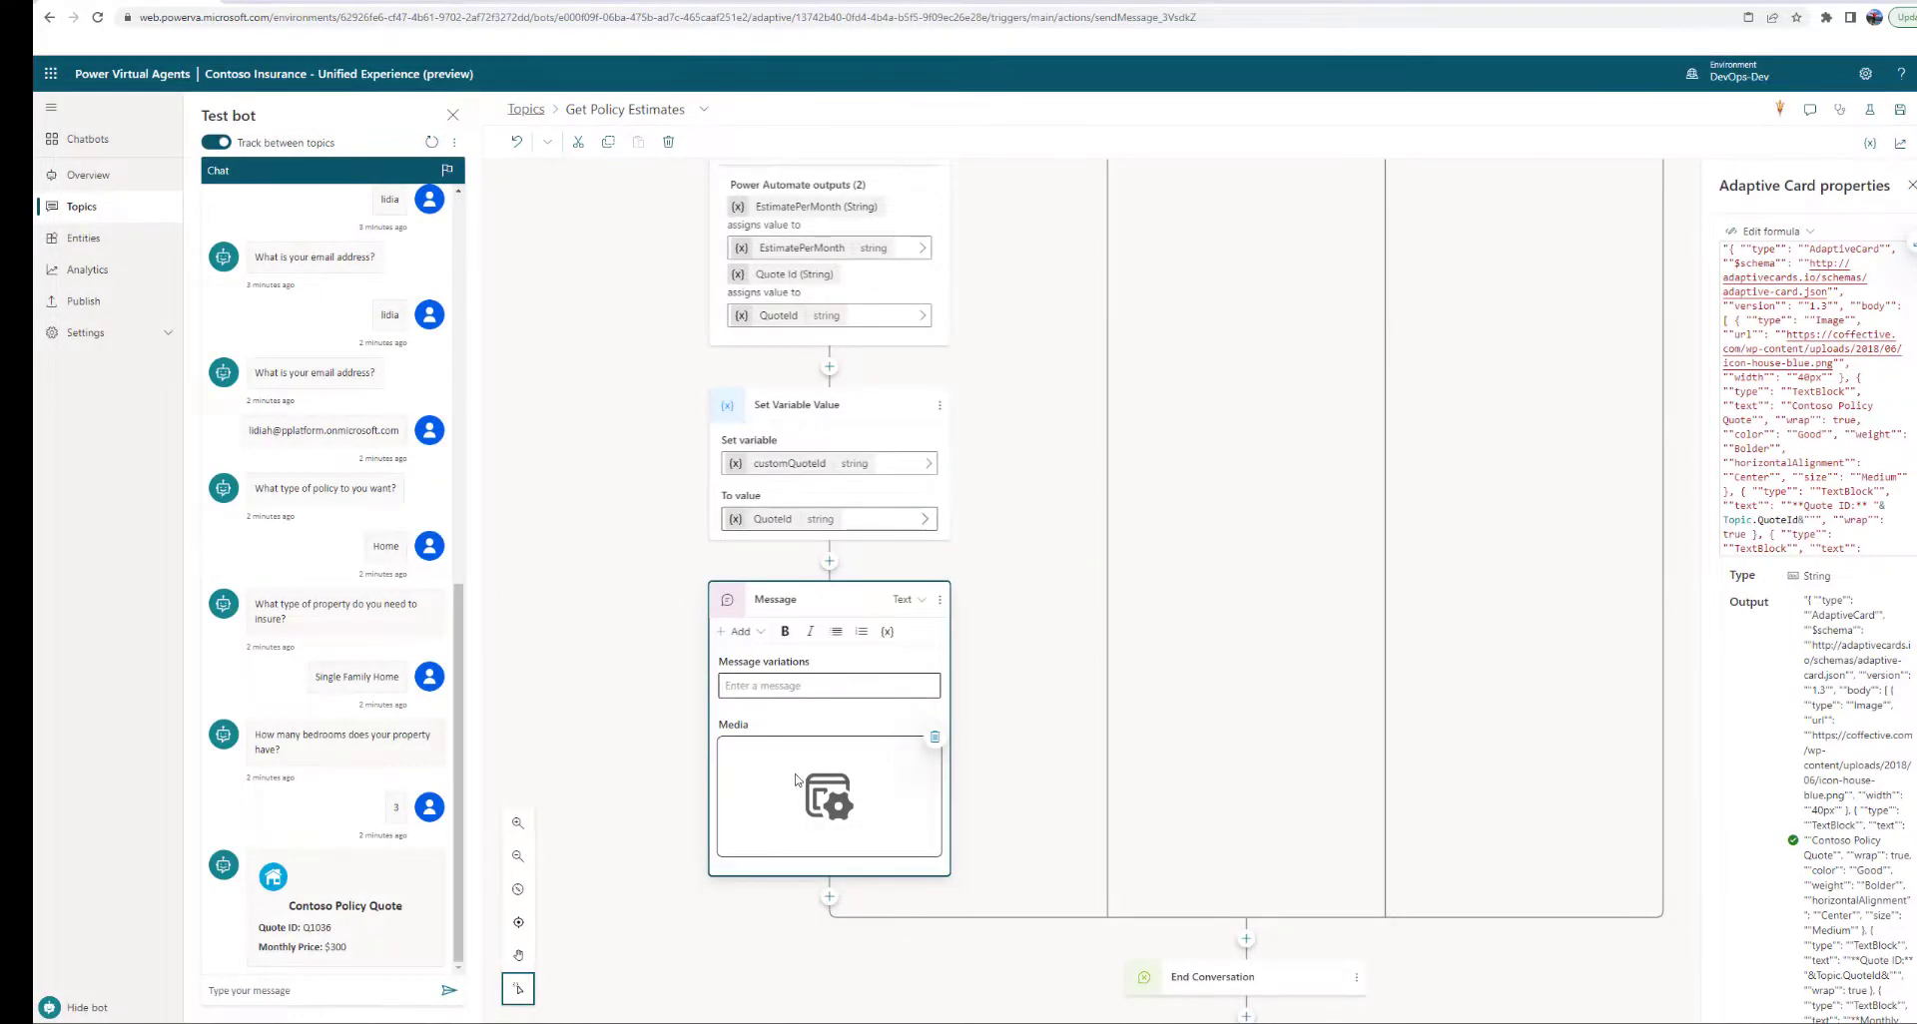
{"action": "scroll", "coordinate": [837, 585], "scroll_direction": "up", "scroll_amount": 3}
{"action": "left_click", "coordinate": [836, 561]}
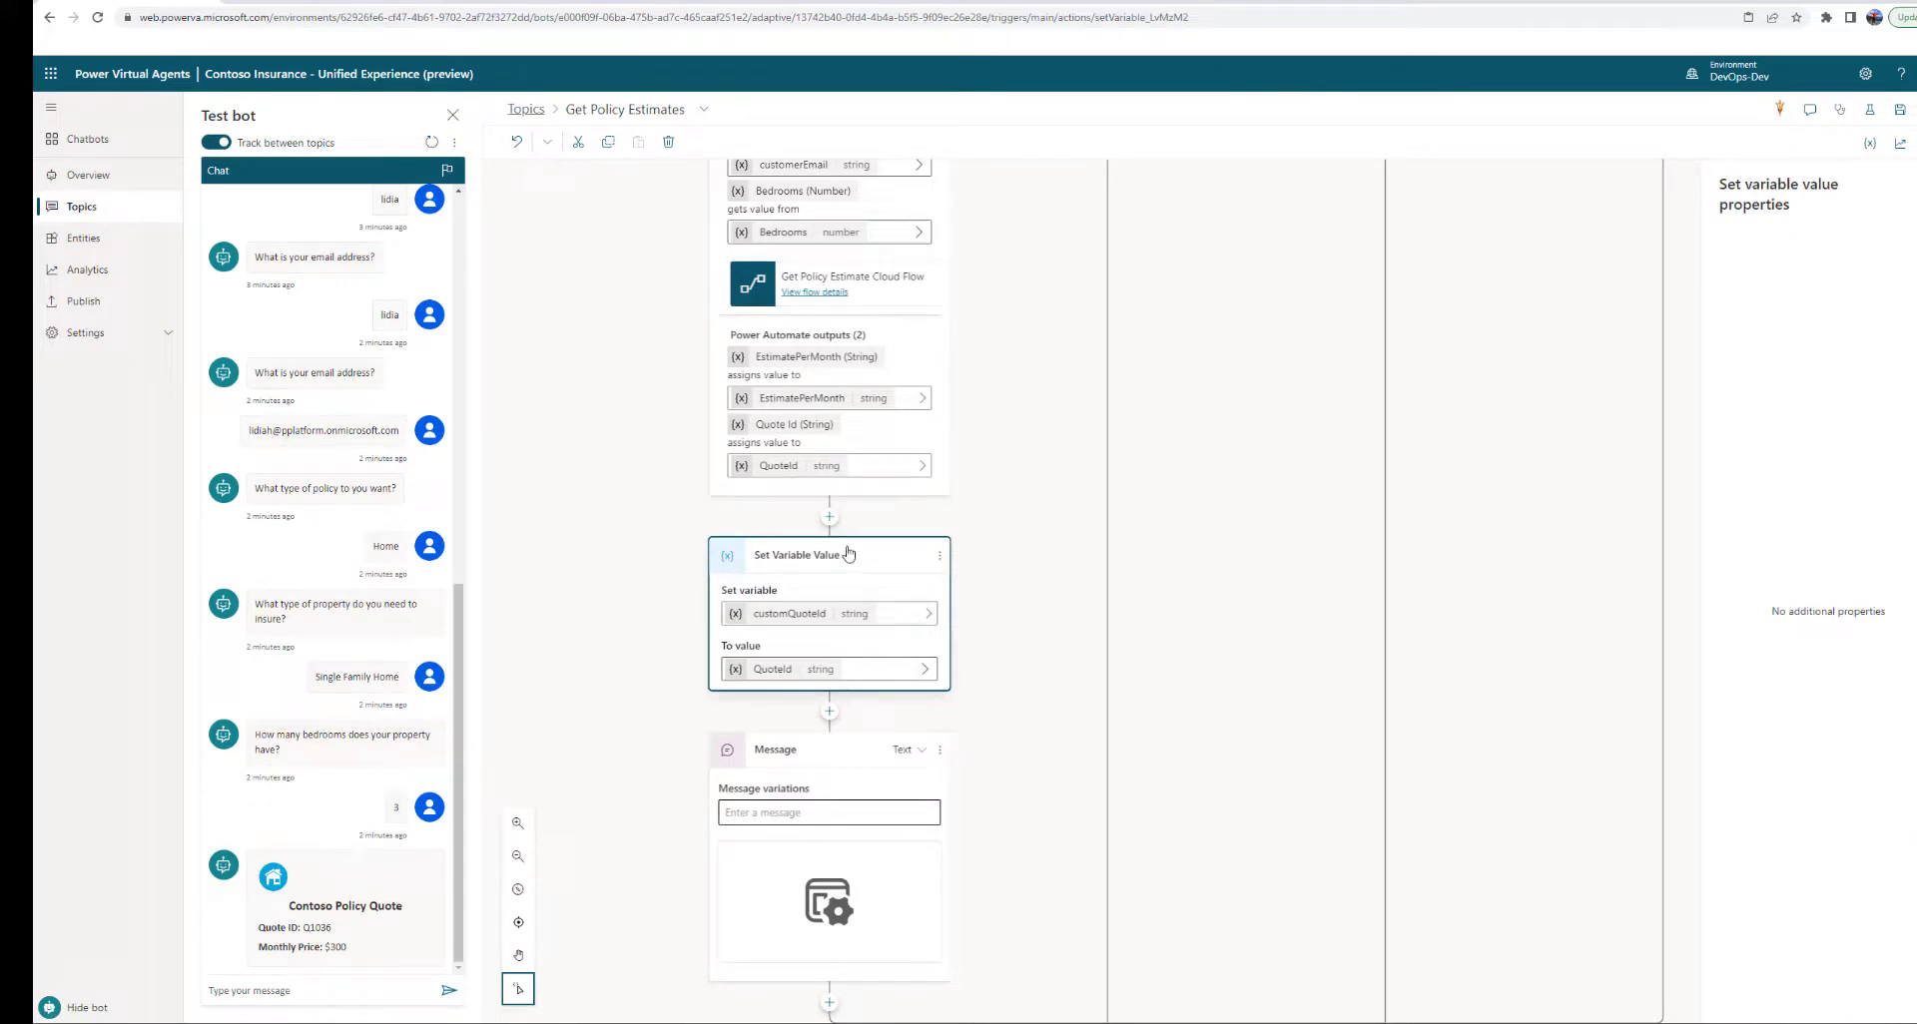
{"action": "left_click", "coordinate": [830, 519]}
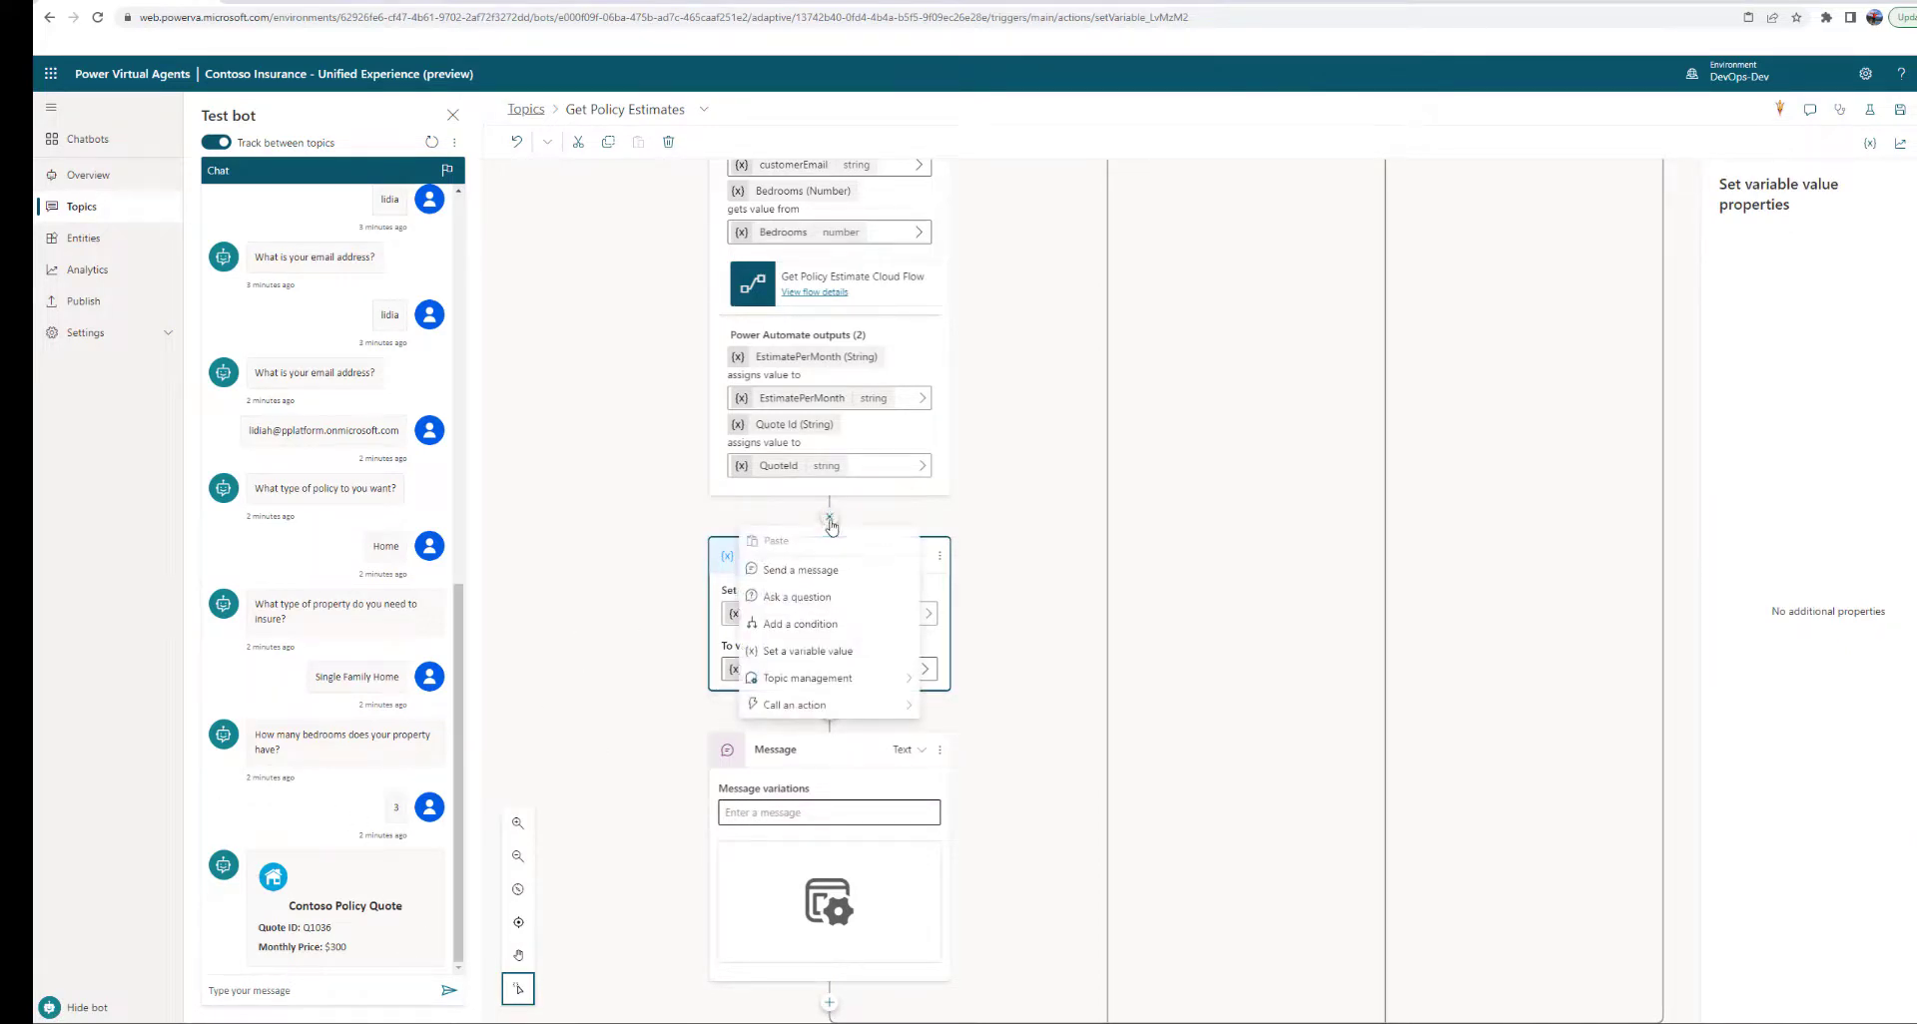
{"action": "left_click", "coordinate": [939, 592]}
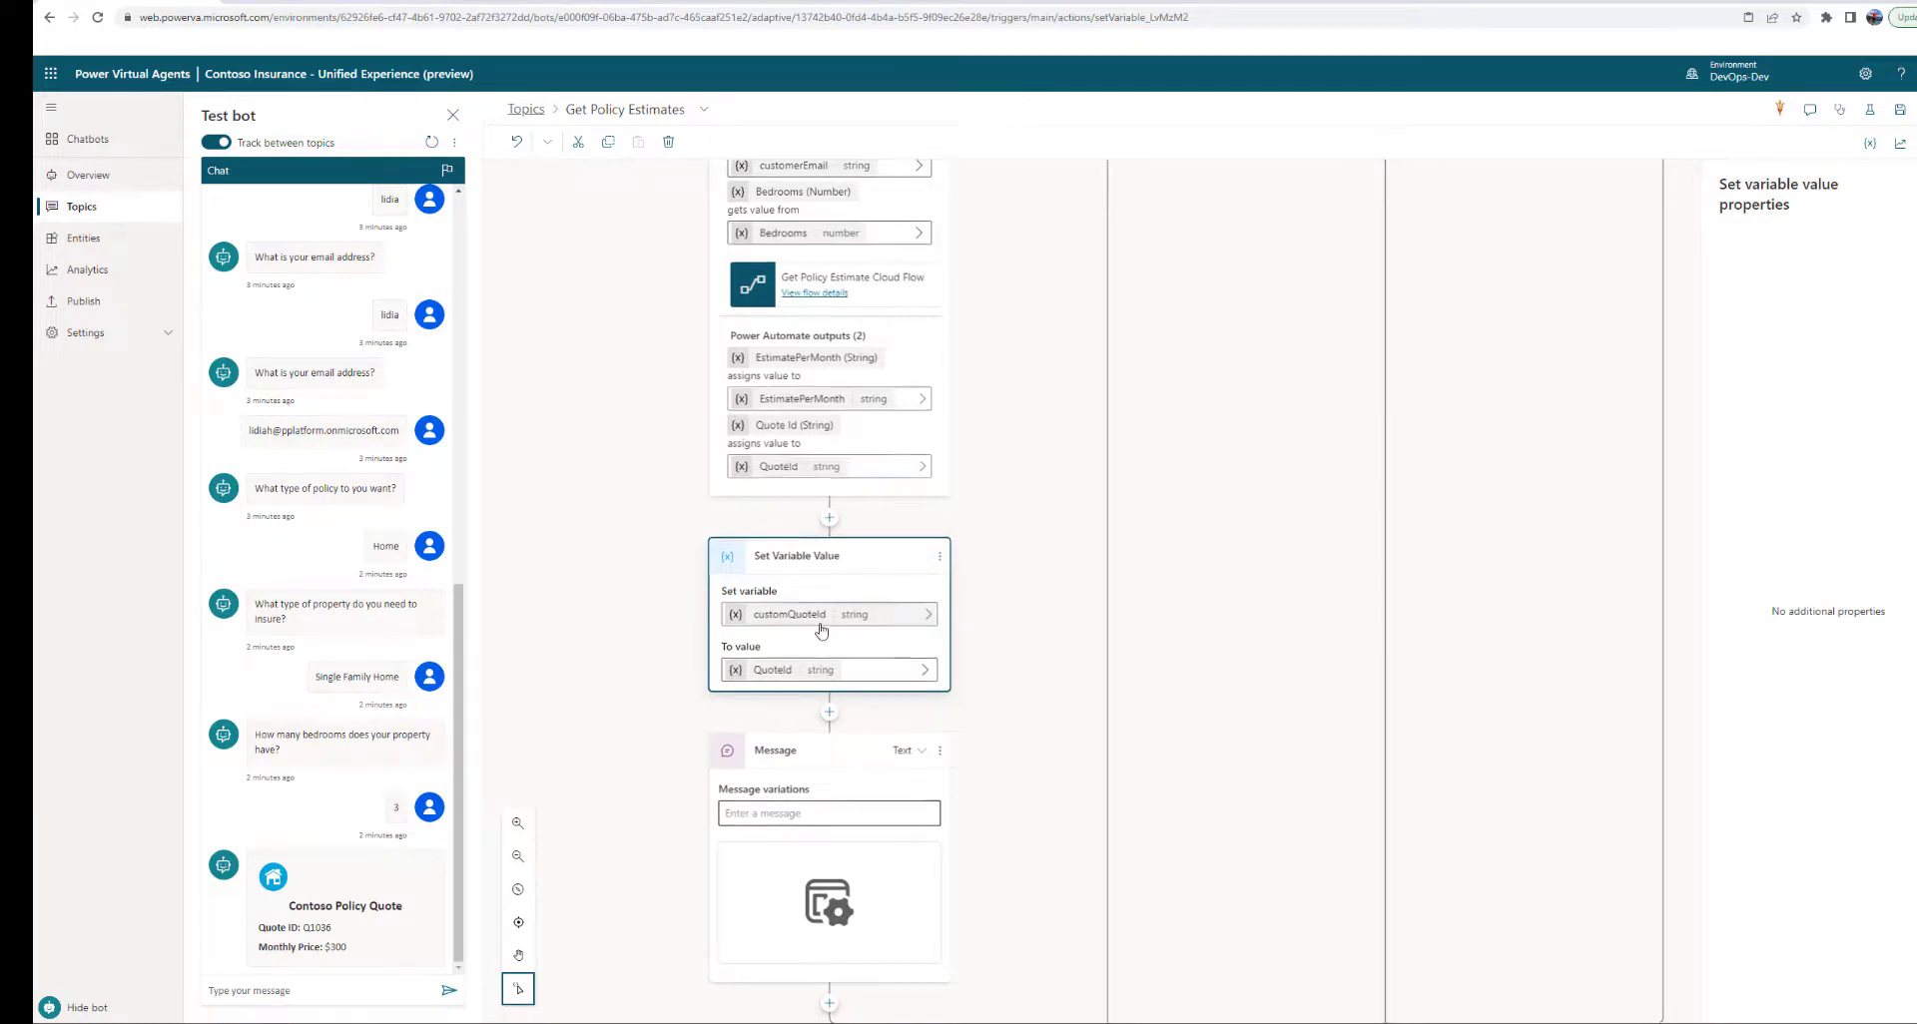
{"action": "scroll", "coordinate": [821, 629], "scroll_direction": "up", "scroll_amount": 3}
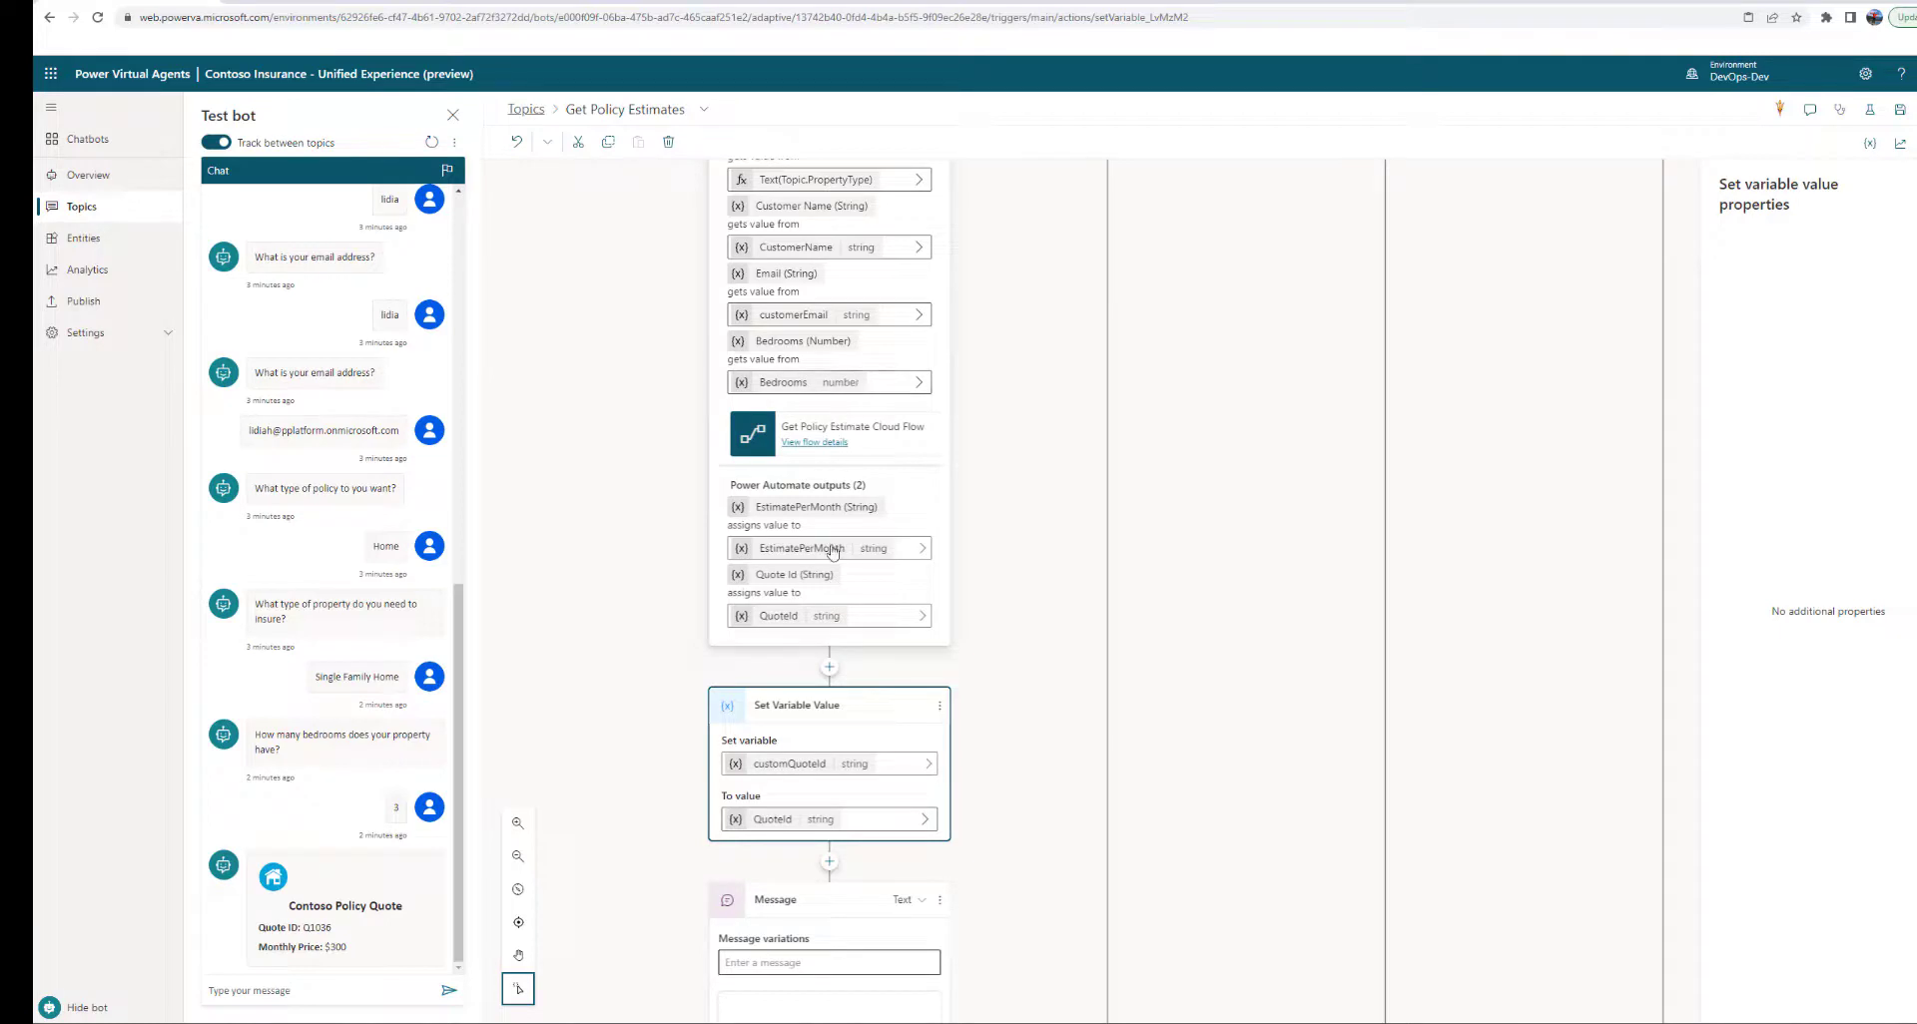
{"action": "scroll", "coordinate": [834, 579], "scroll_direction": "down", "scroll_amount": 2}
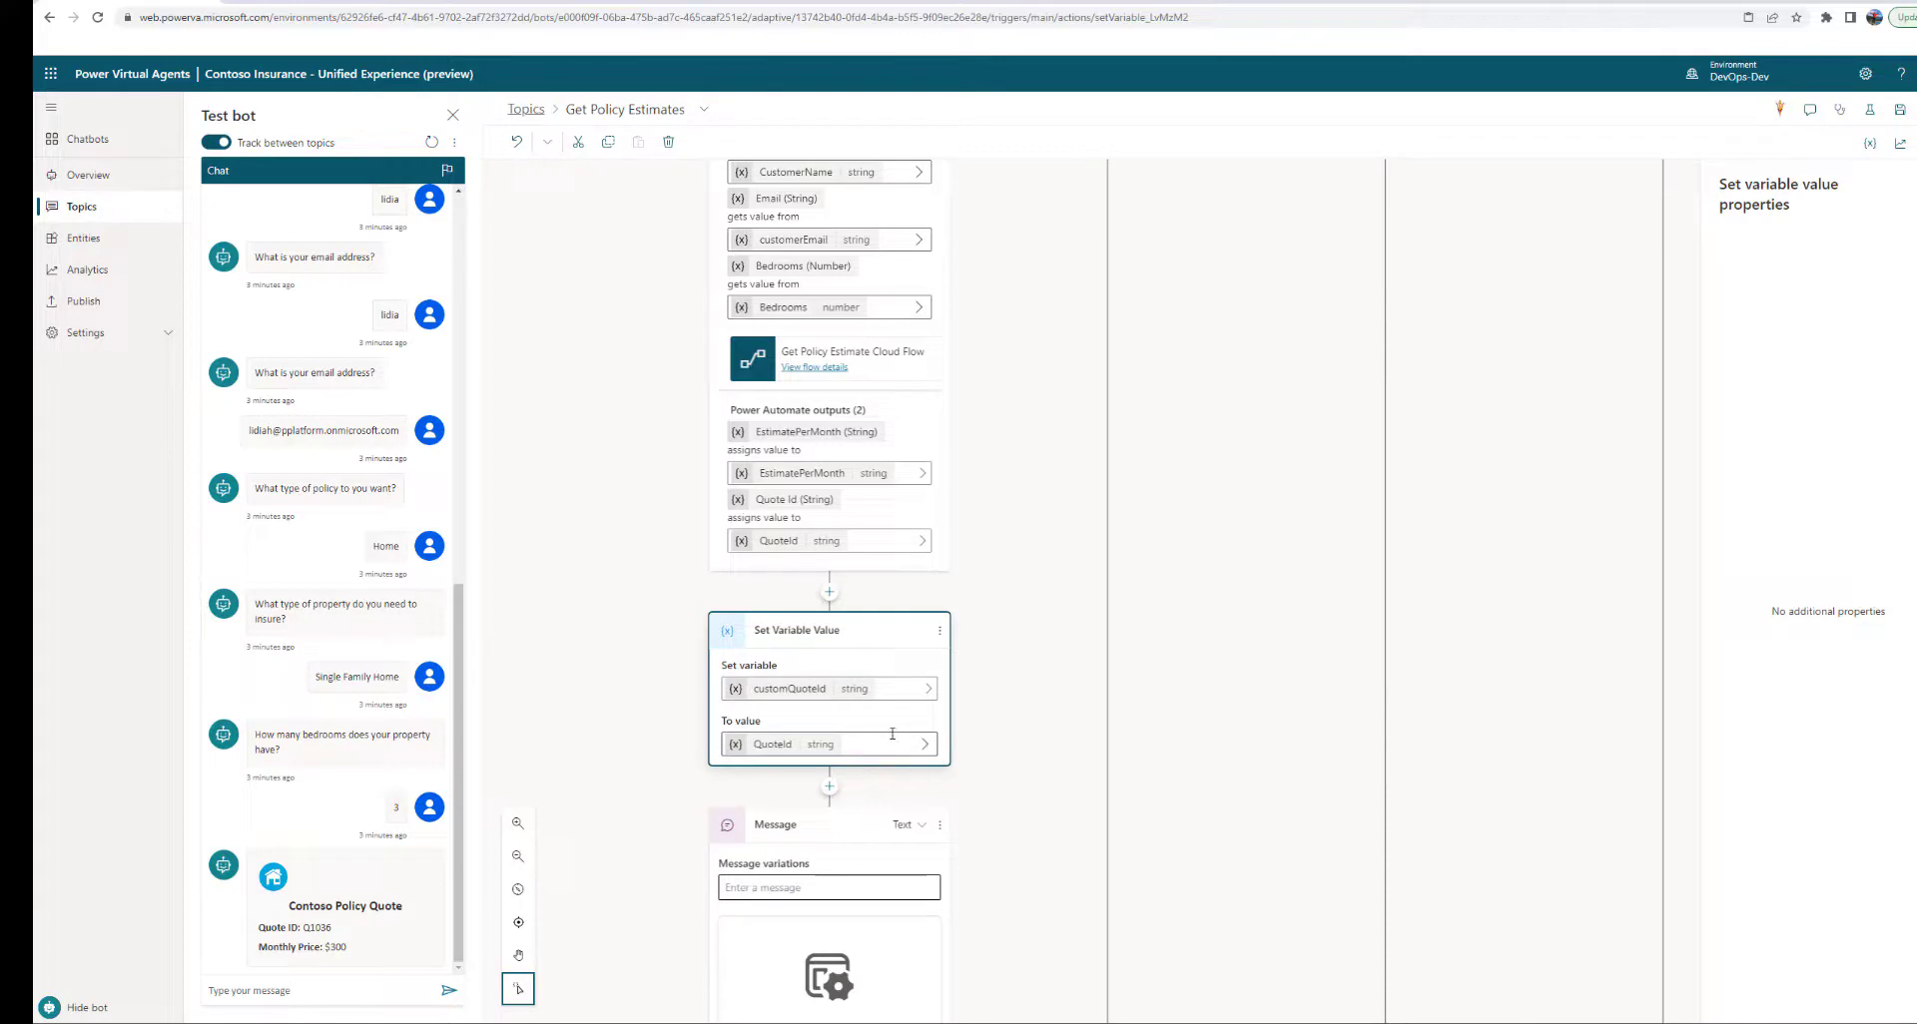
{"action": "scroll", "coordinate": [920, 721], "scroll_direction": "down", "scroll_amount": 1}
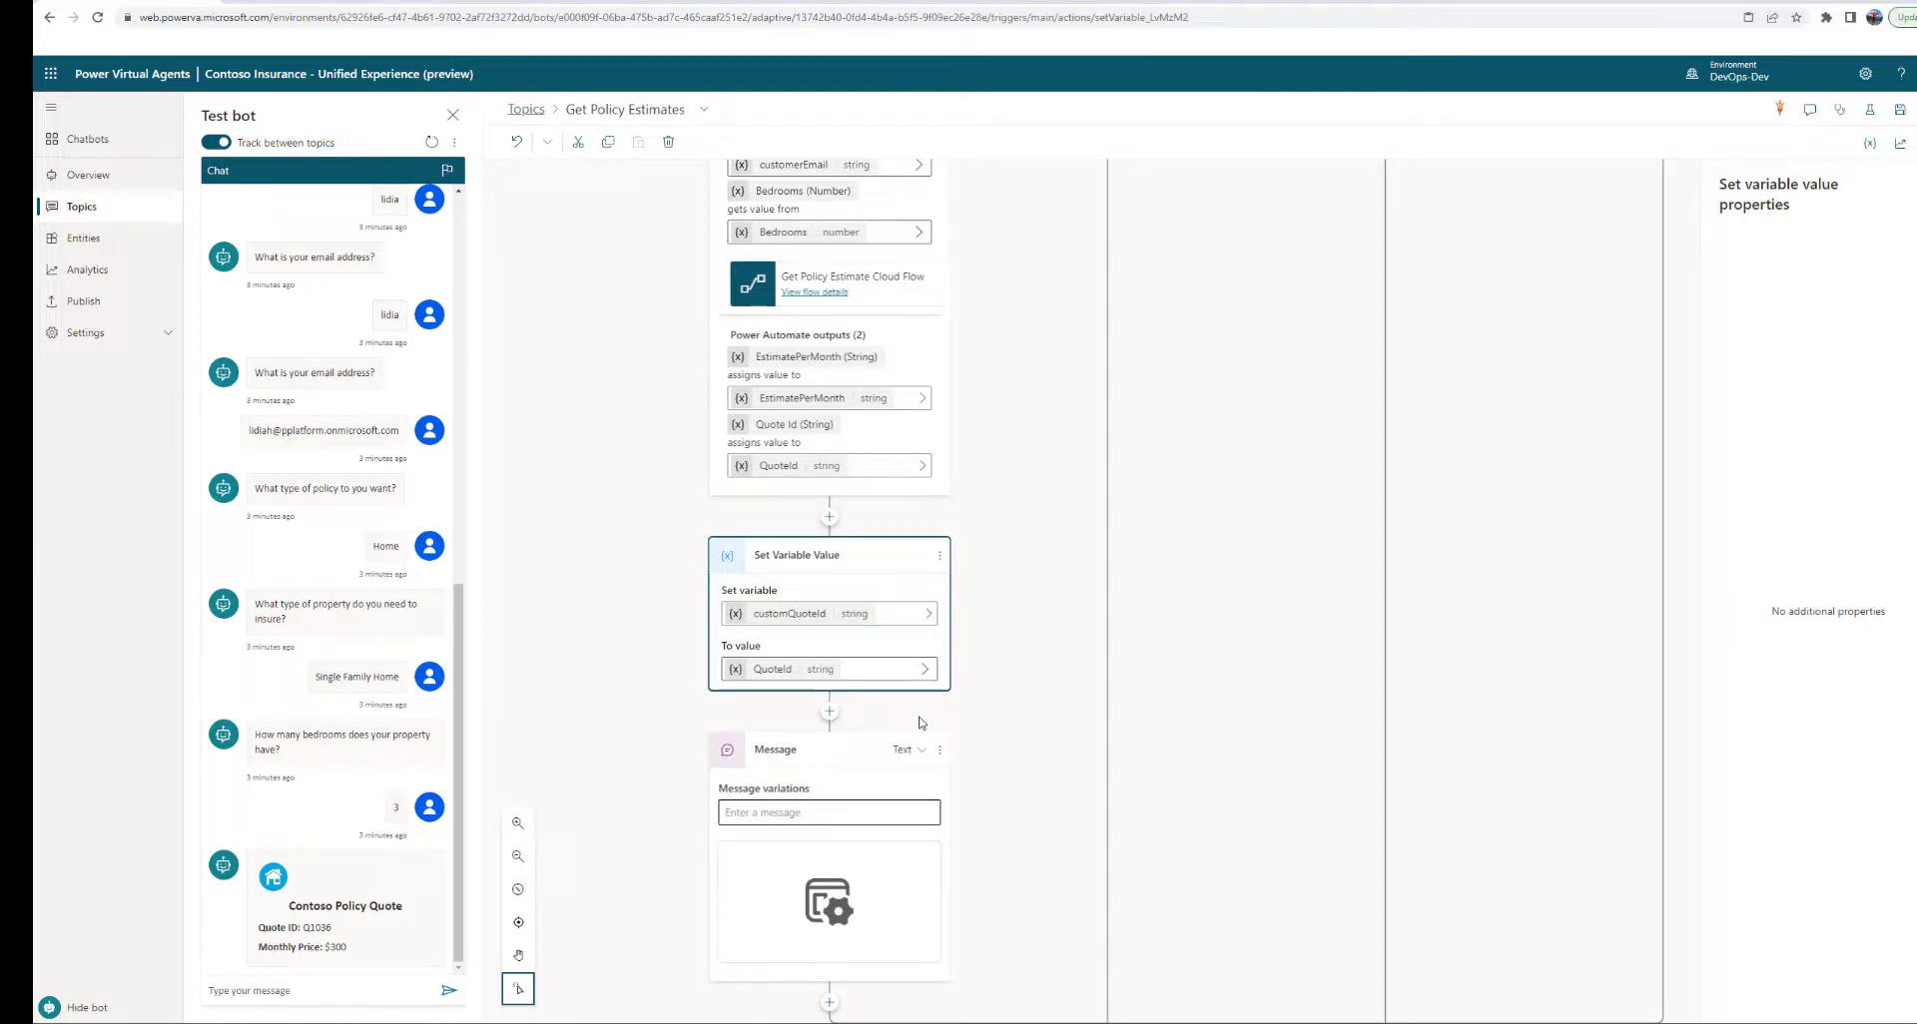
{"action": "scroll", "coordinate": [887, 712], "scroll_direction": "down", "scroll_amount": 1}
{"action": "left_click", "coordinate": [830, 637]}
{"action": "mouse_move", "coordinate": [841, 789]}
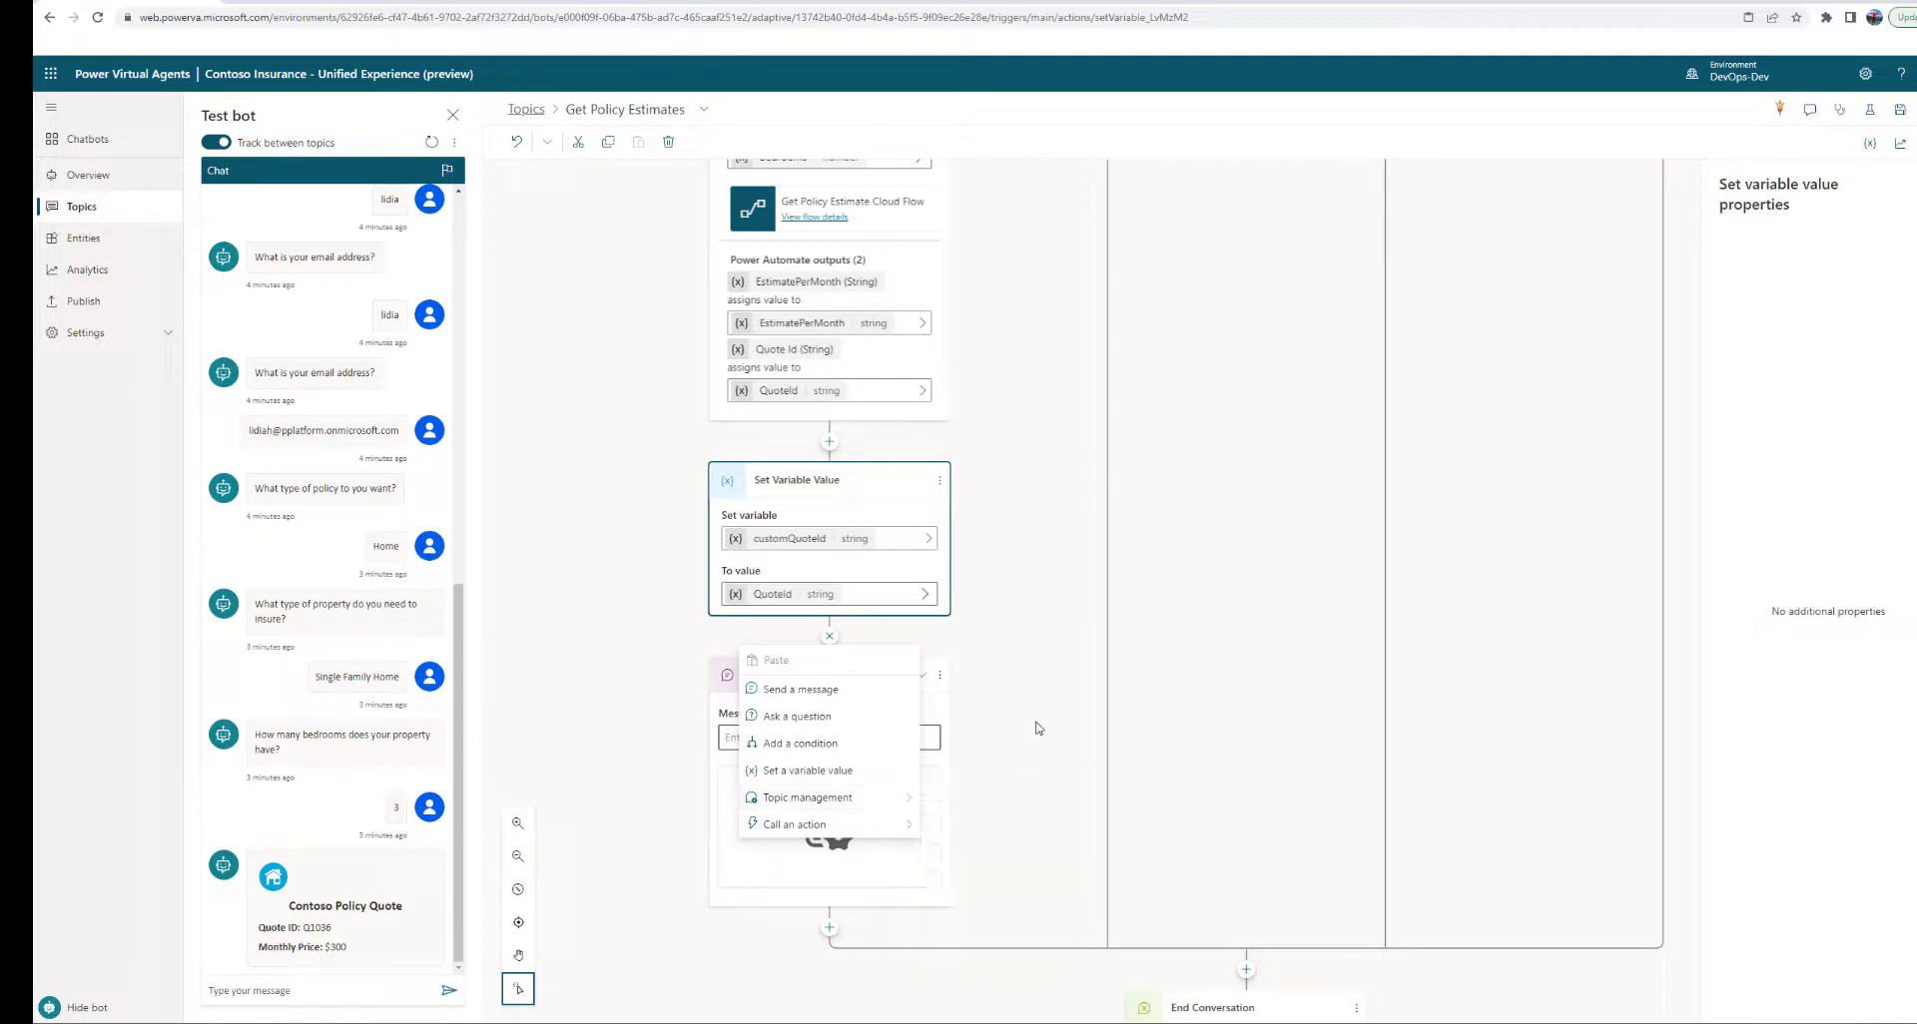
Restart the test chat, choose Quote Lookup, and switch the canvas to the Quote Lookup topic
{"action": "left_click", "coordinate": [626, 799]}
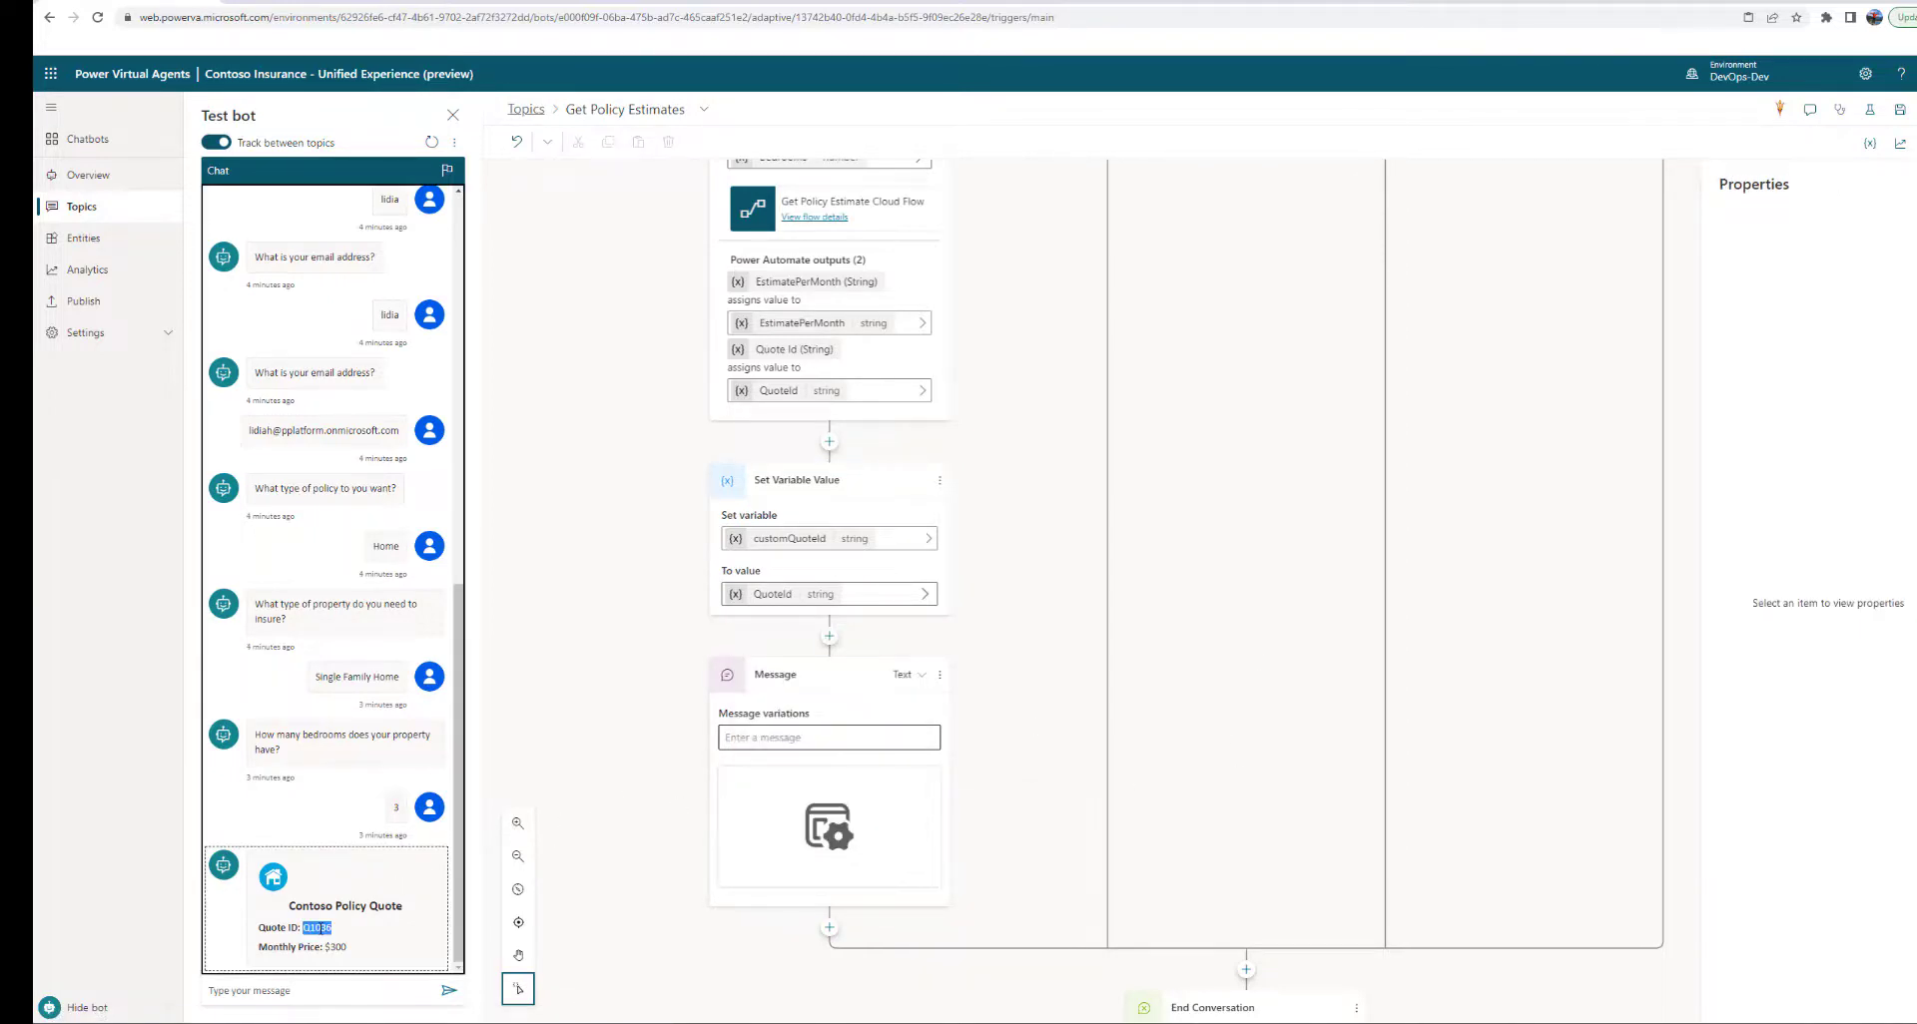
{"action": "left_click", "coordinate": [311, 990]}
{"action": "left_click", "coordinate": [431, 142]}
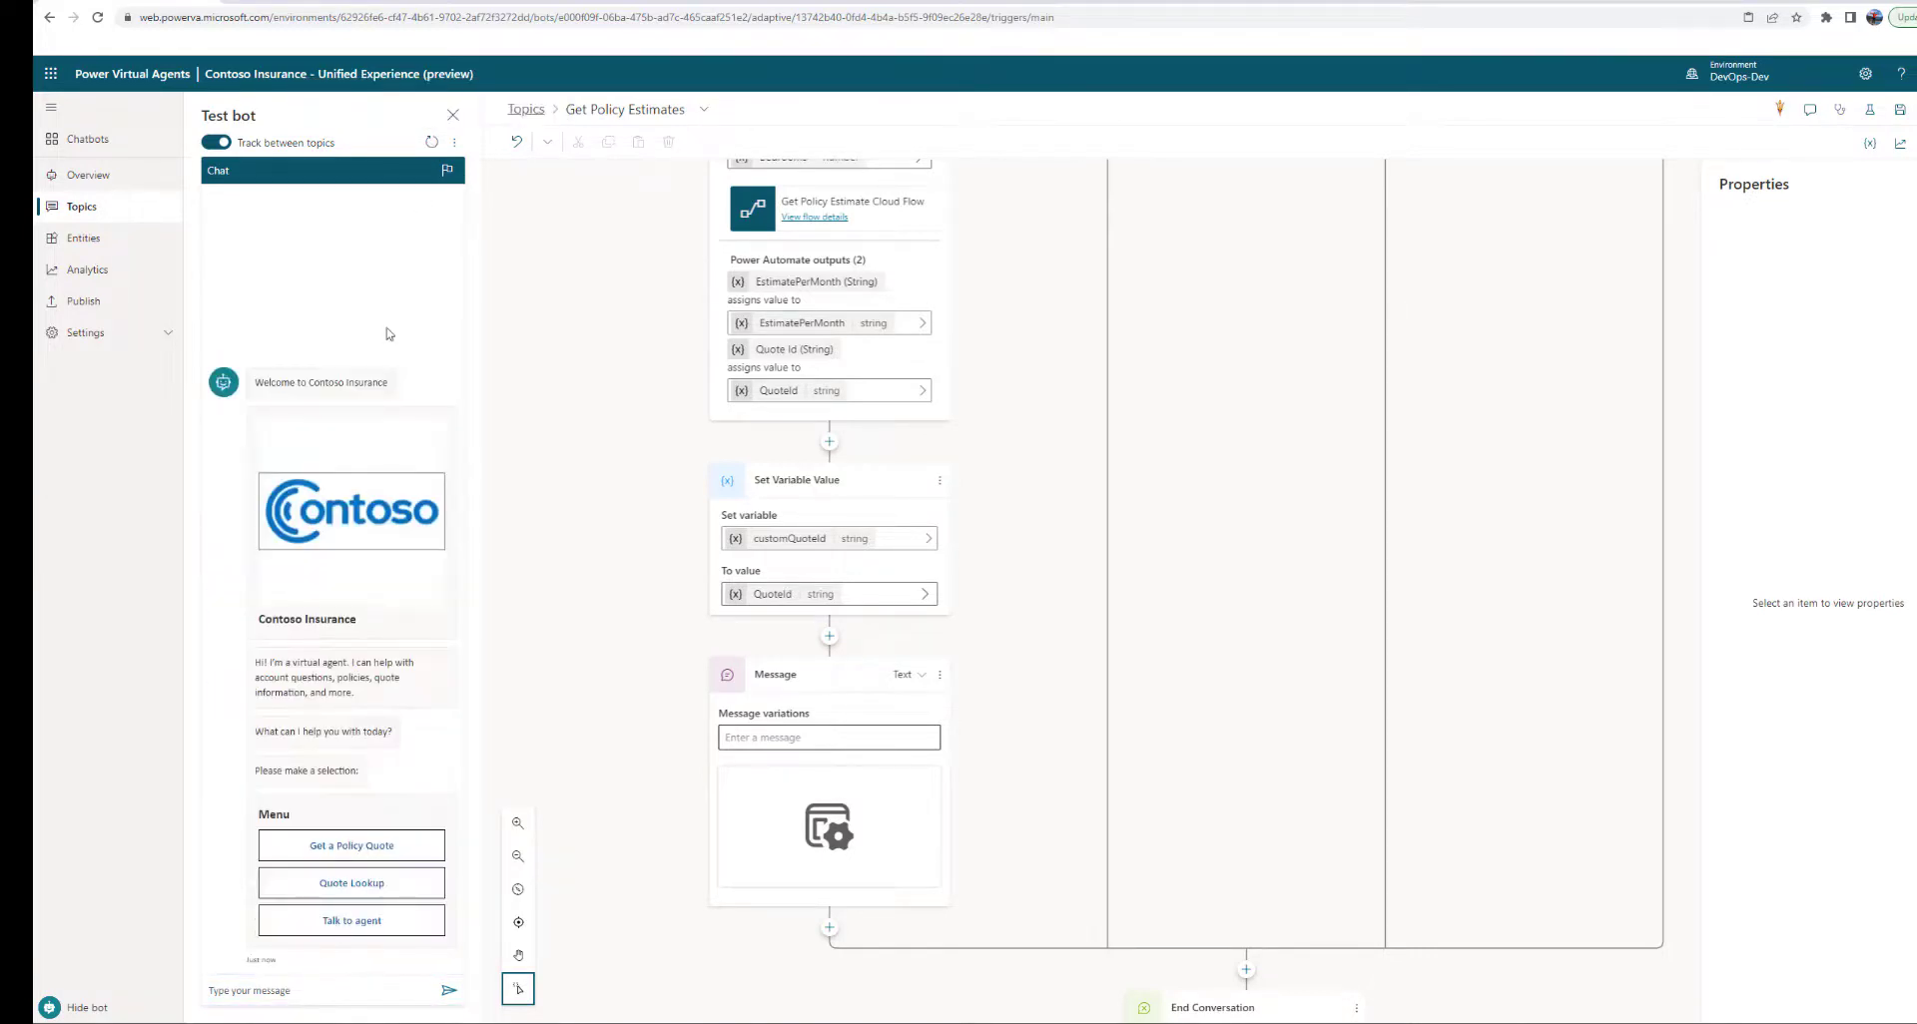
{"action": "left_click", "coordinate": [341, 893]}
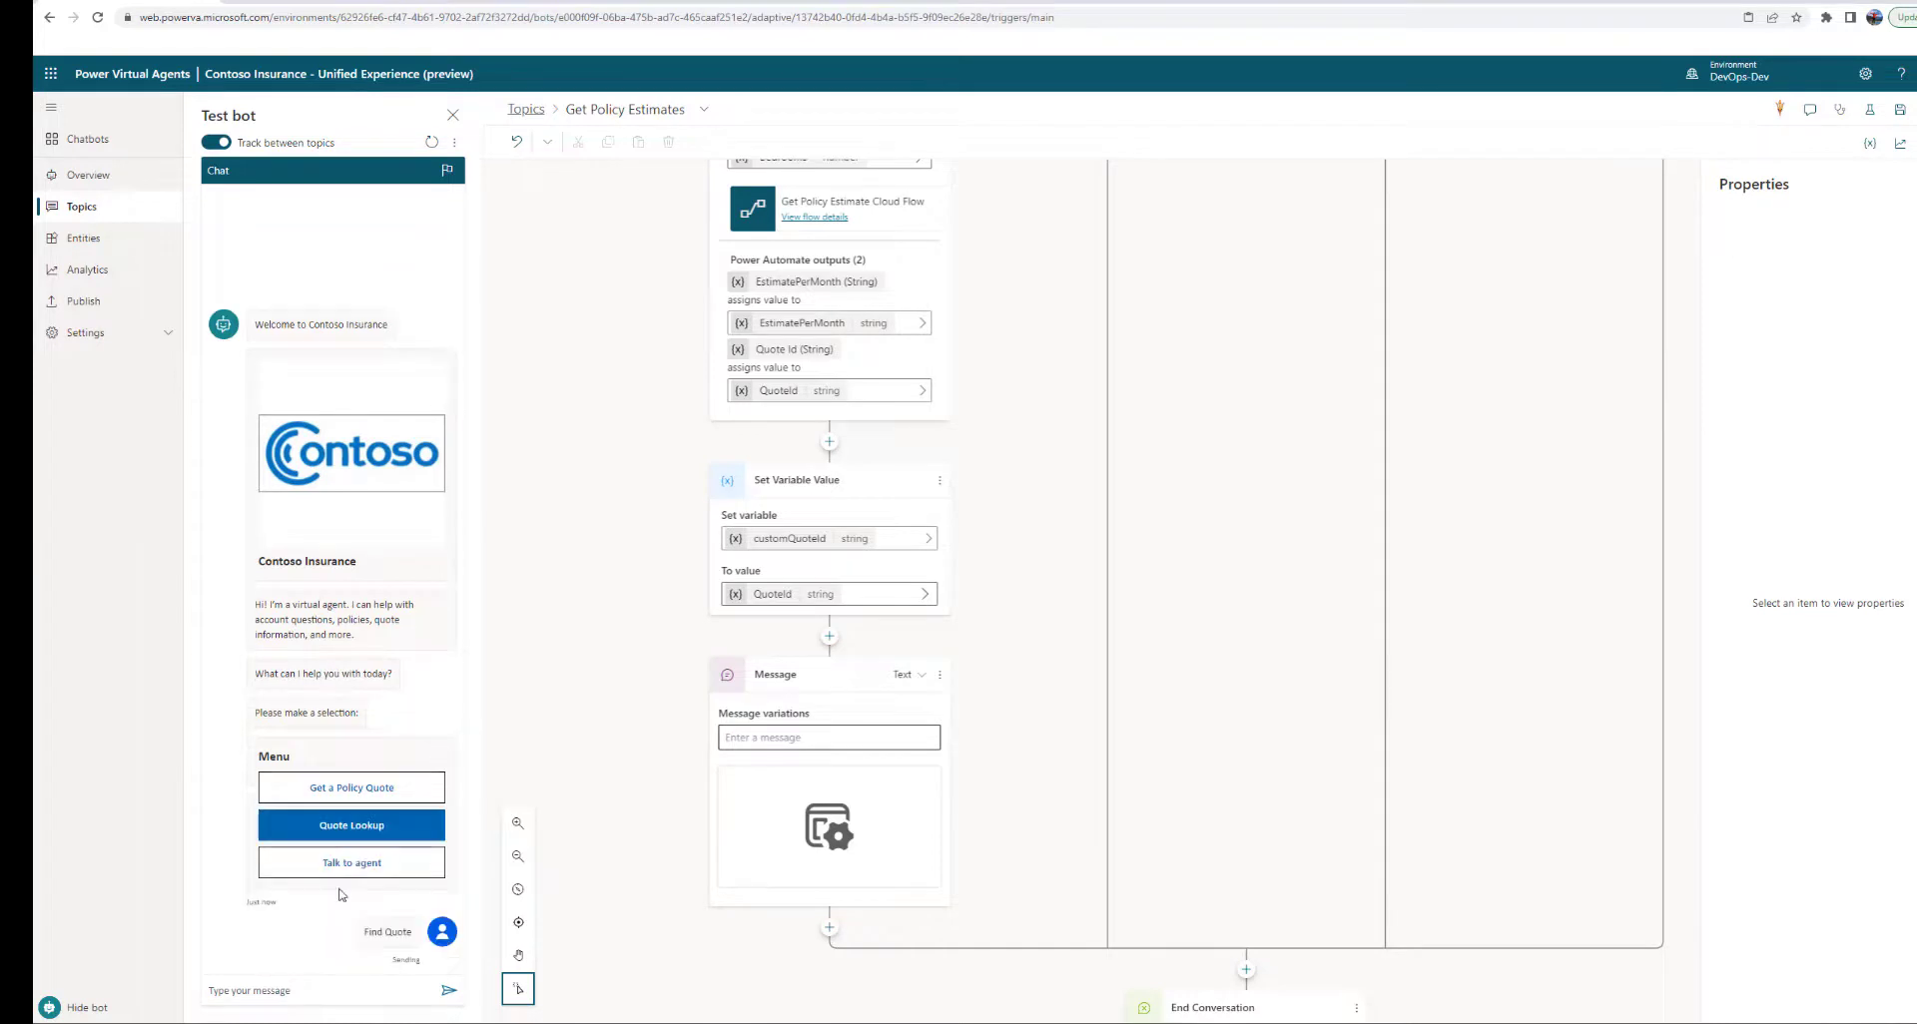
{"action": "left_click", "coordinate": [704, 110]}
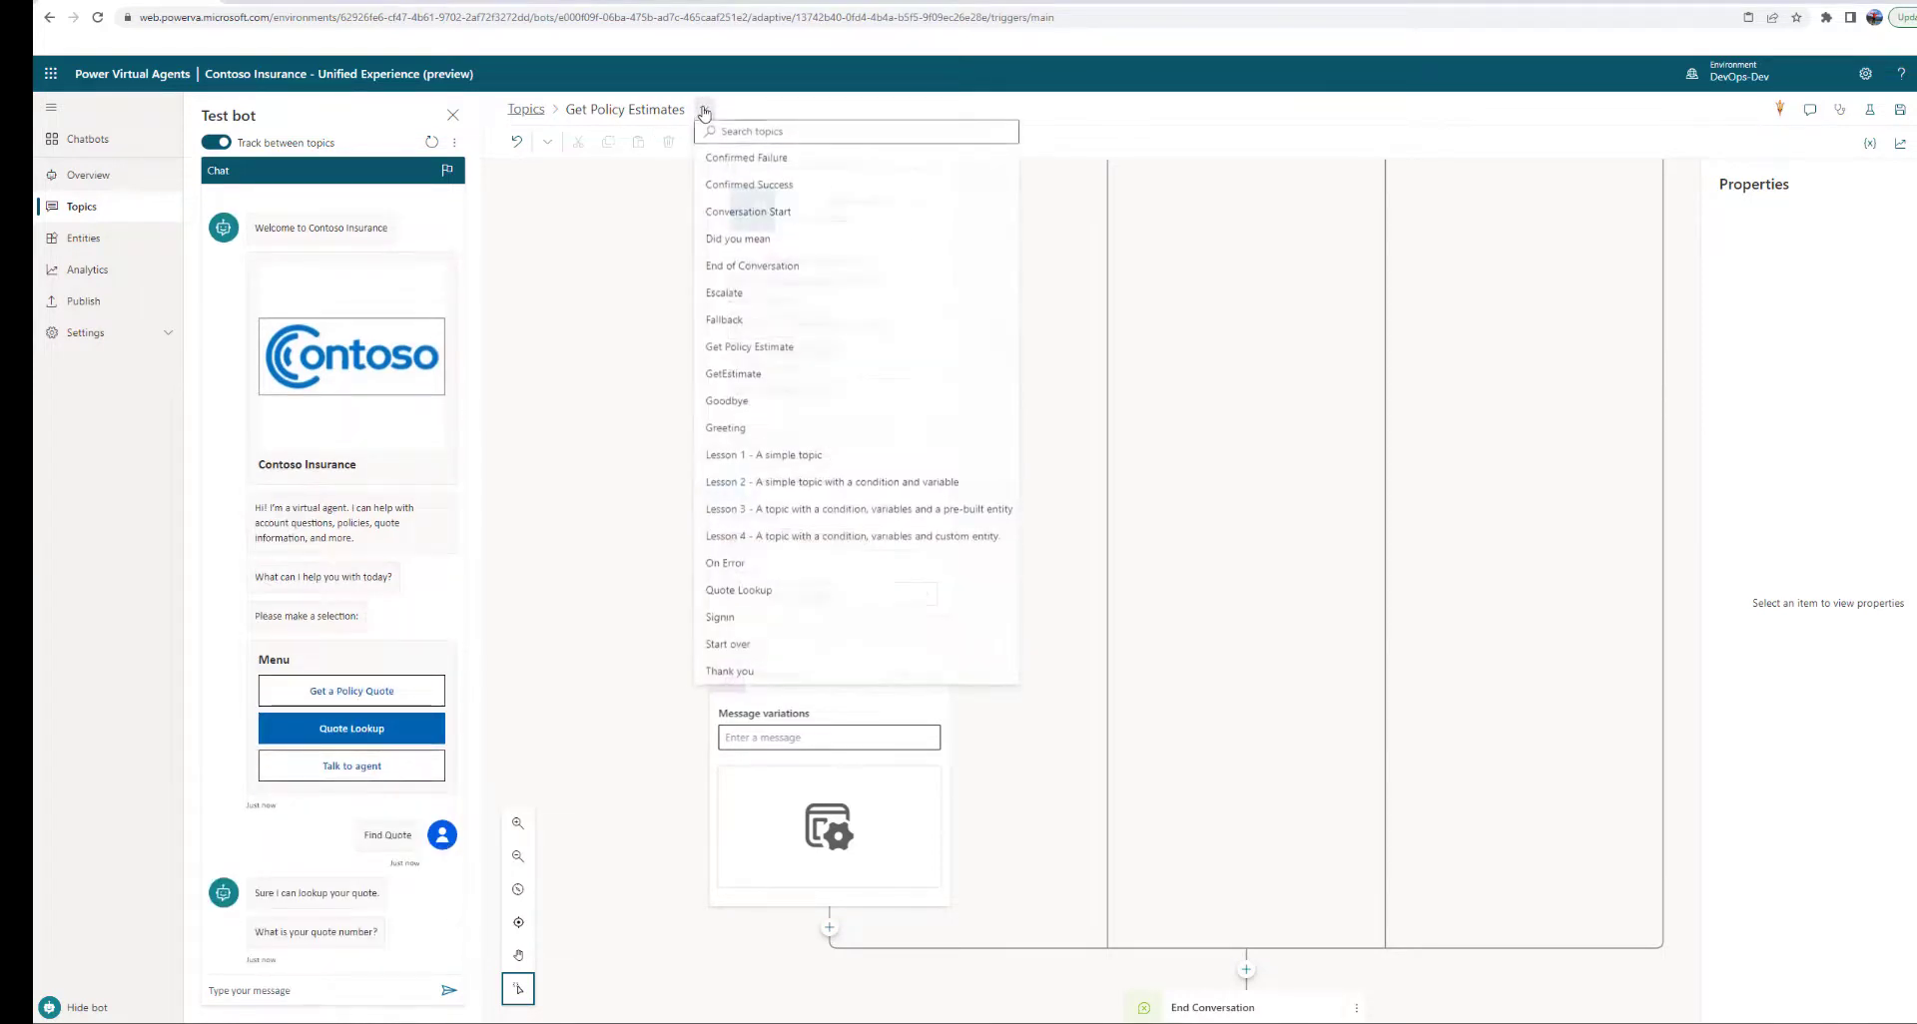
{"action": "left_click", "coordinate": [739, 591]}
{"action": "left_click", "coordinate": [1034, 577]}
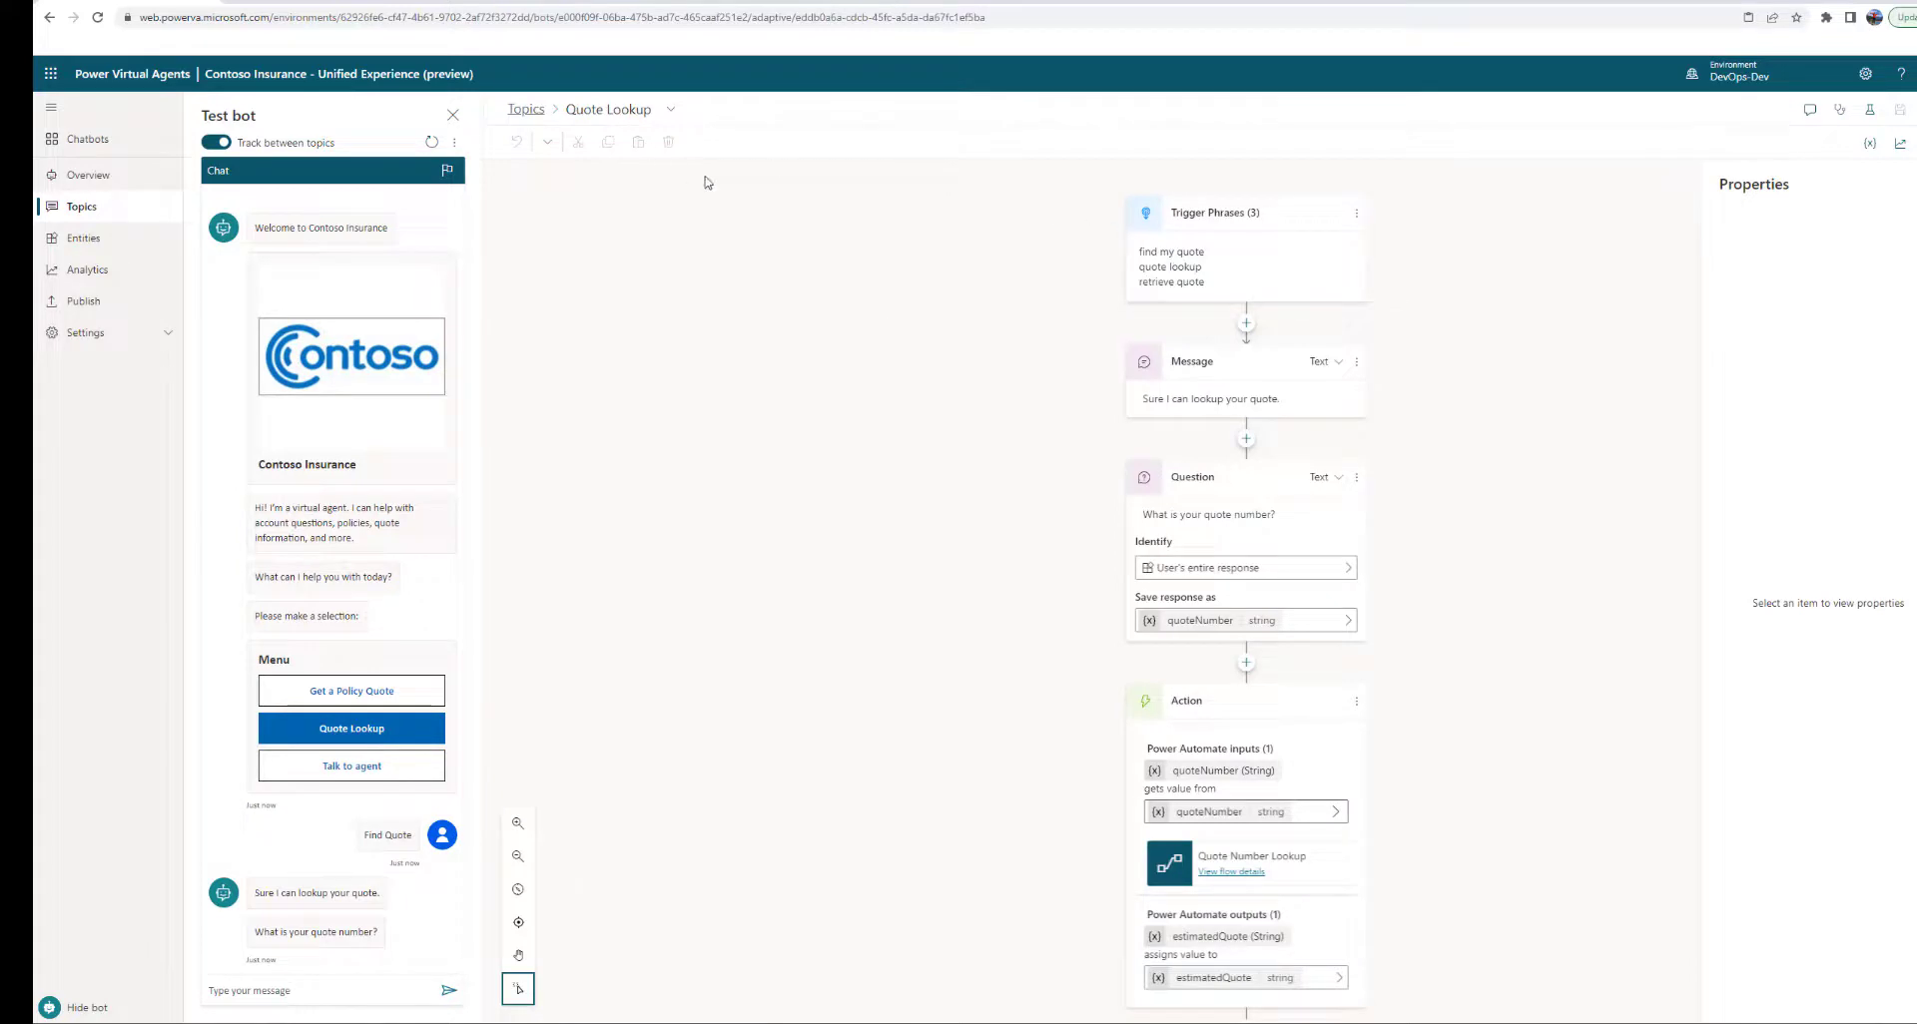
Send quote number Q1036 and inspect the returned quote adaptive card
{"action": "left_click", "coordinate": [290, 991]}
{"action": "type", "text": "Q1036"}
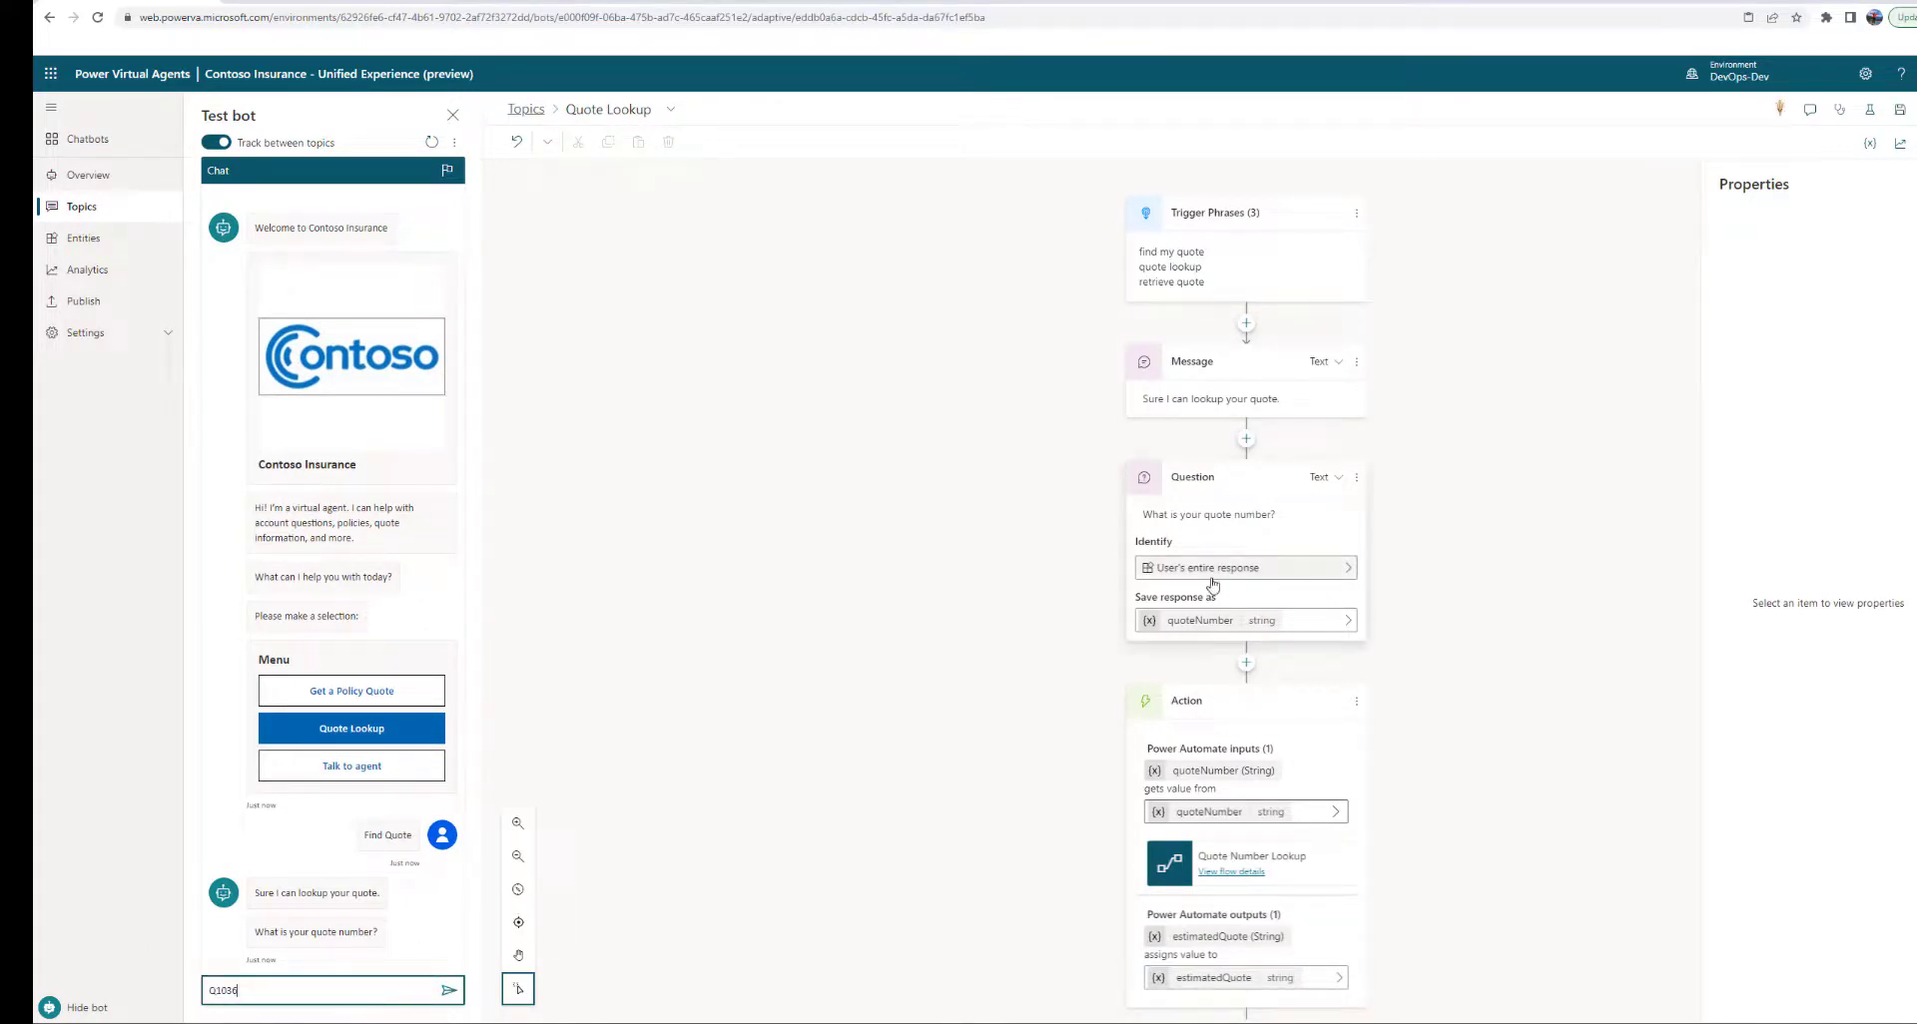
{"action": "scroll", "coordinate": [1213, 584], "scroll_direction": "down", "scroll_amount": 2}
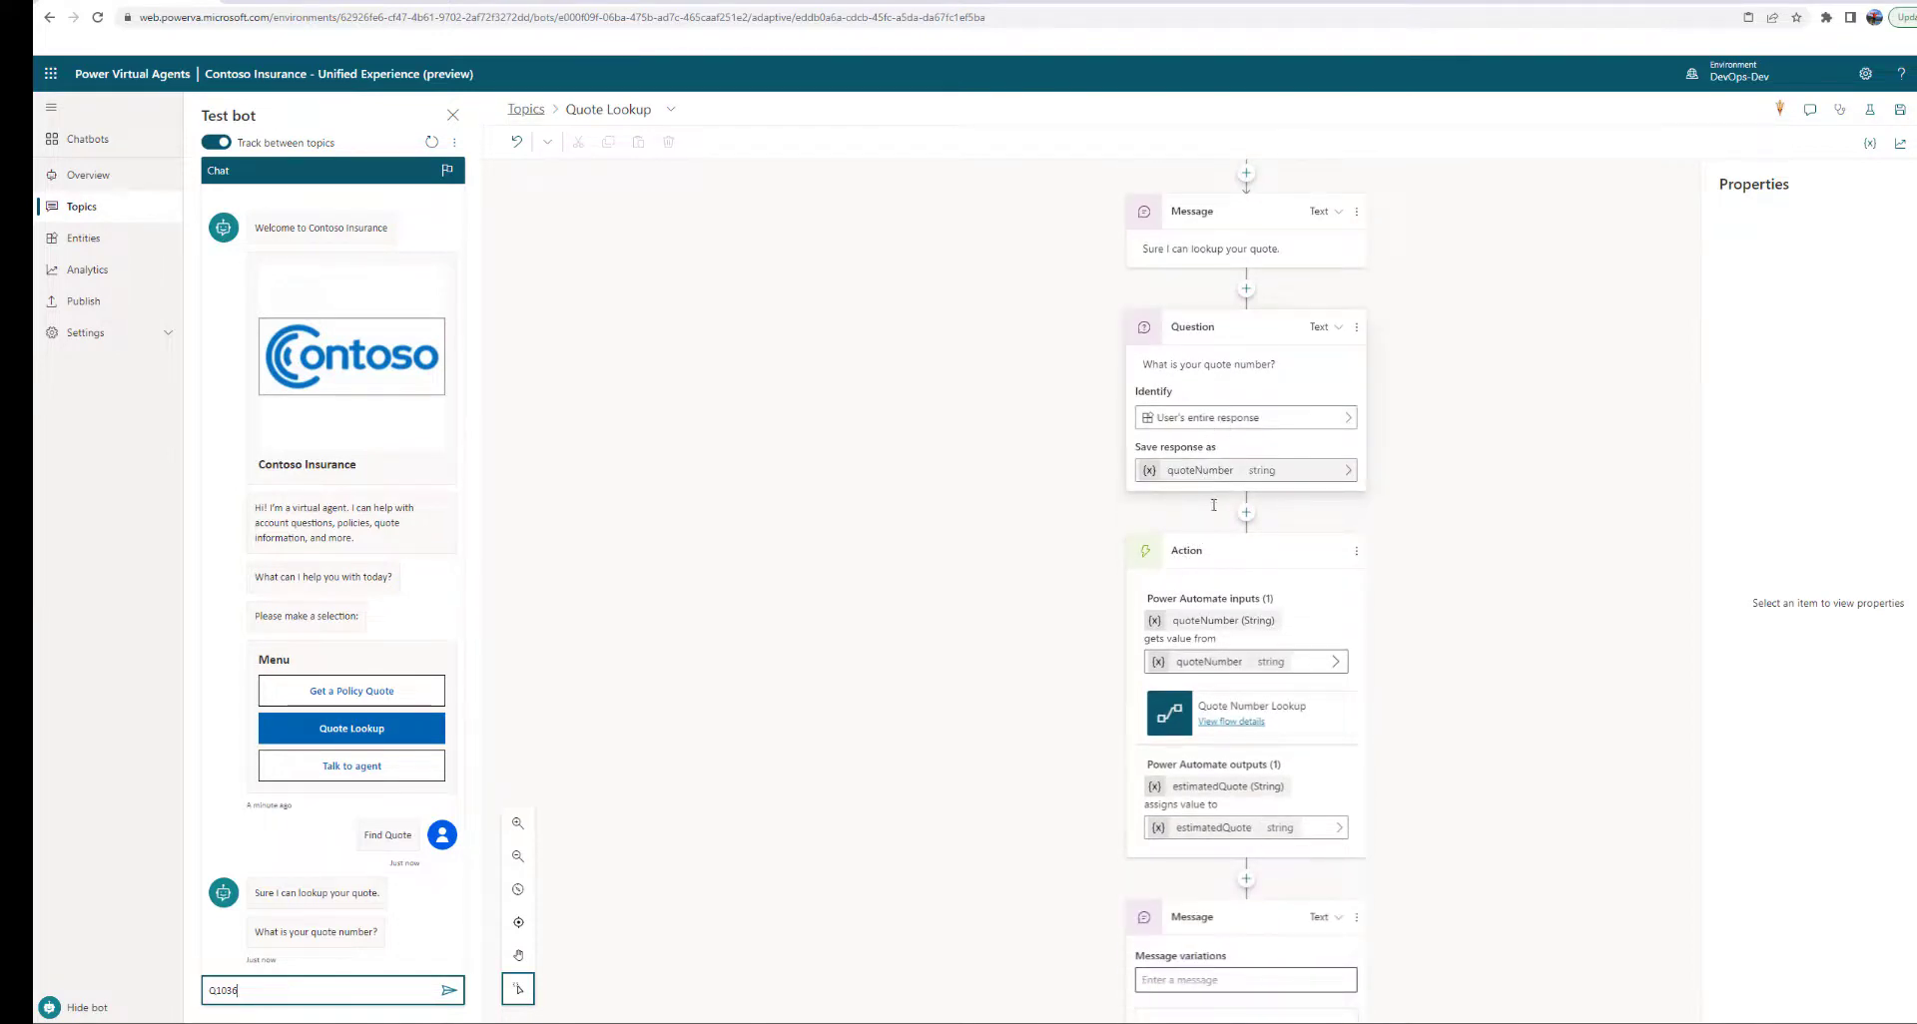
{"action": "scroll", "coordinate": [1213, 505], "scroll_direction": "down", "scroll_amount": 2}
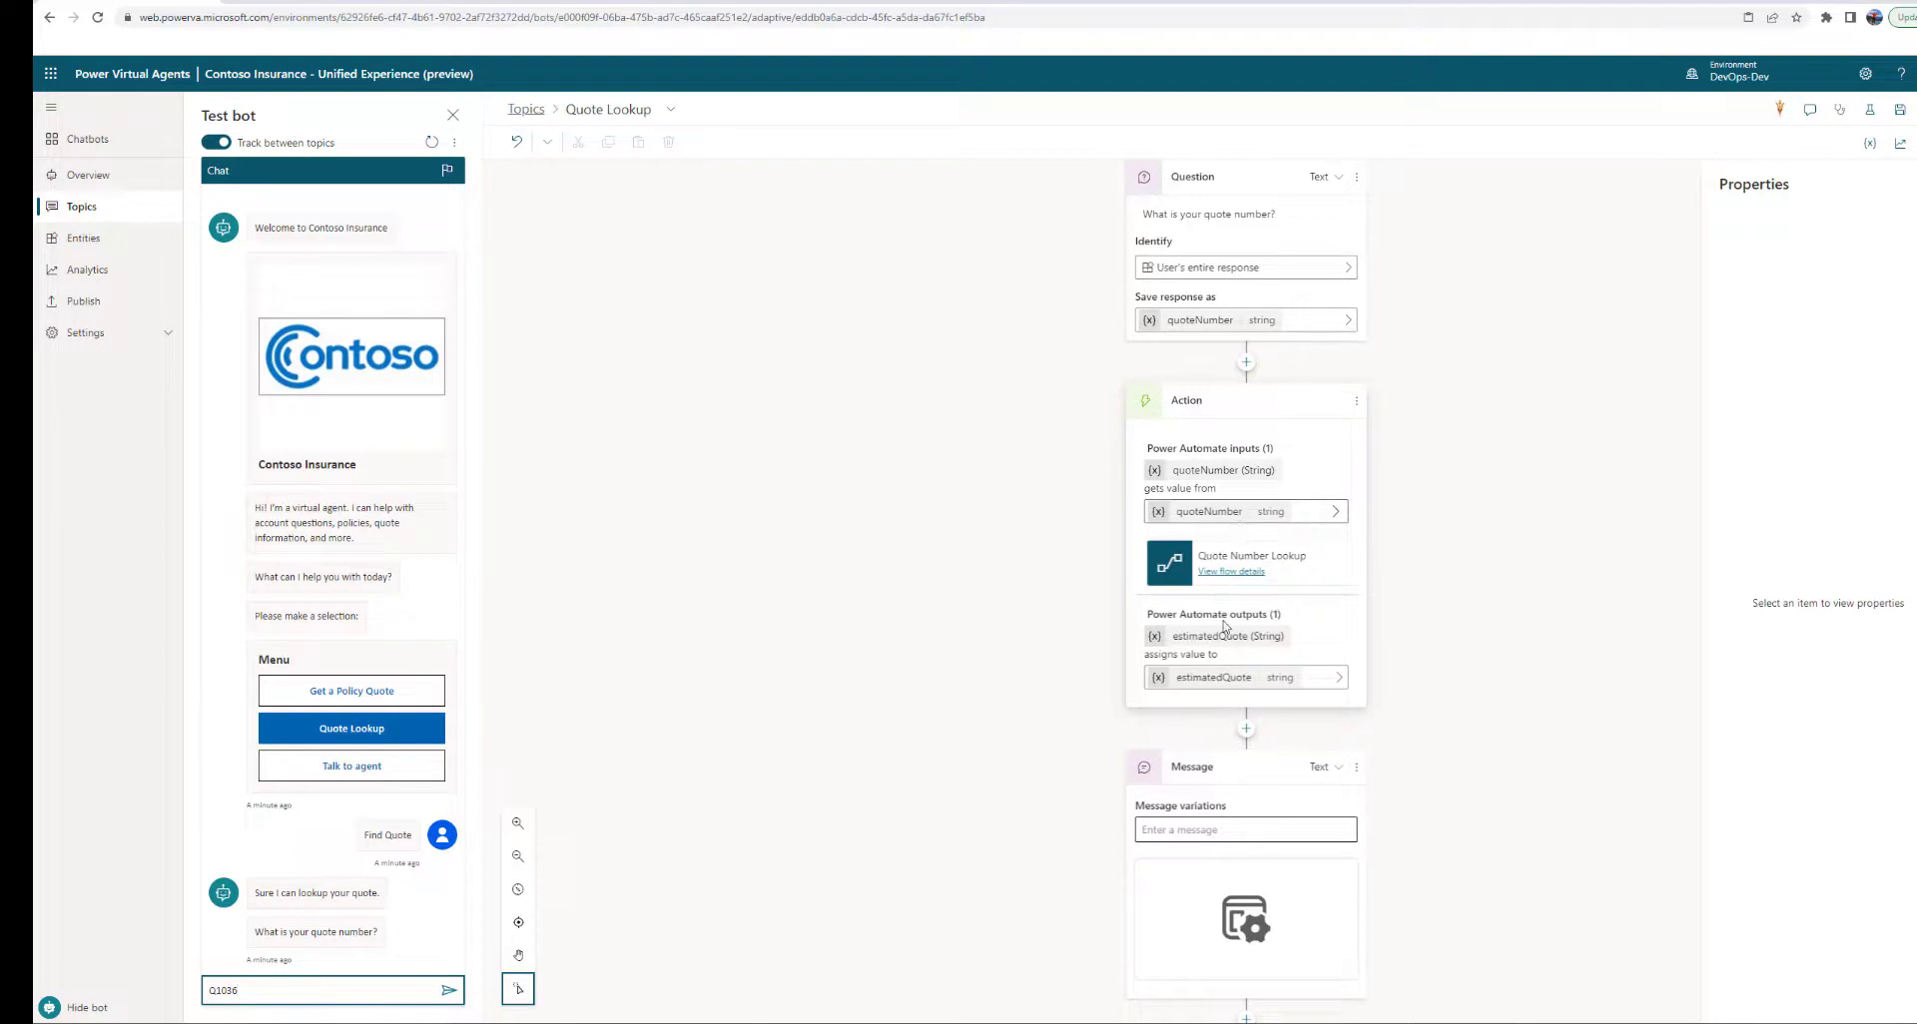
{"action": "scroll", "coordinate": [1238, 699], "scroll_direction": "down", "scroll_amount": 1}
{"action": "left_click", "coordinate": [1260, 847]}
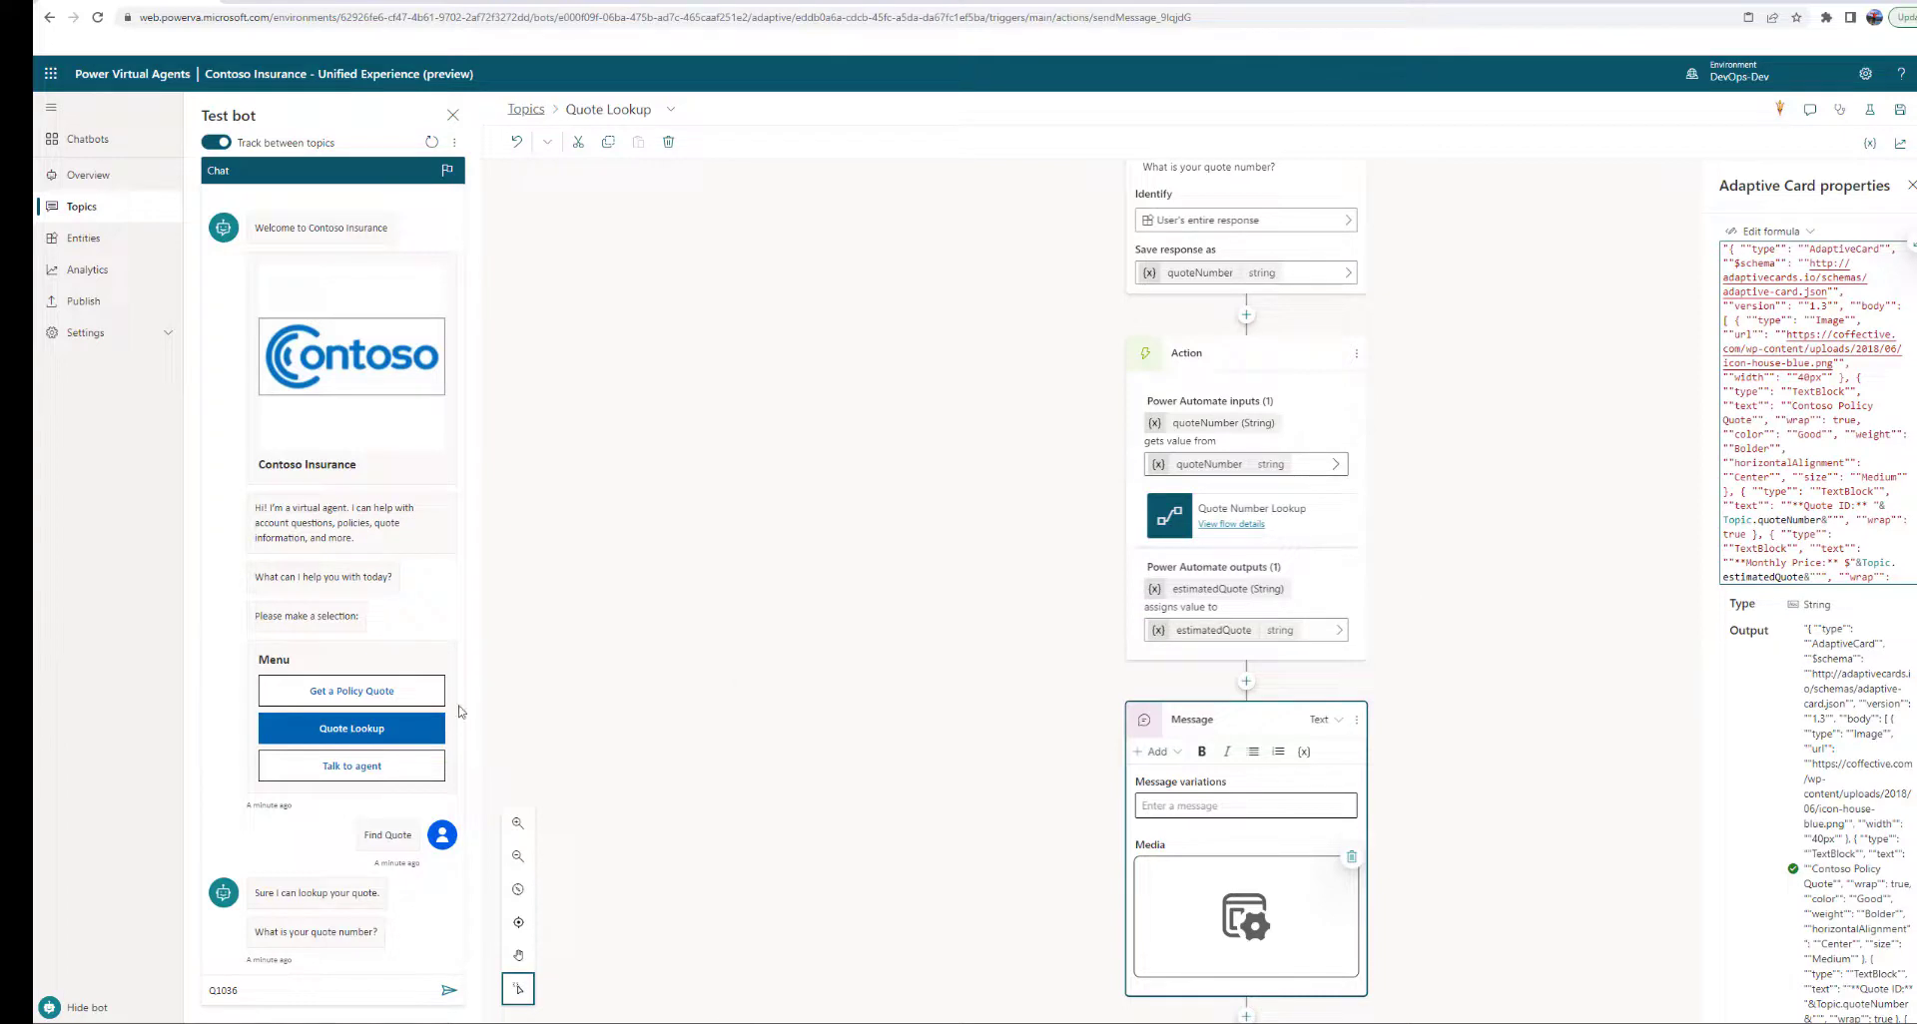
{"action": "left_click", "coordinate": [447, 991]}
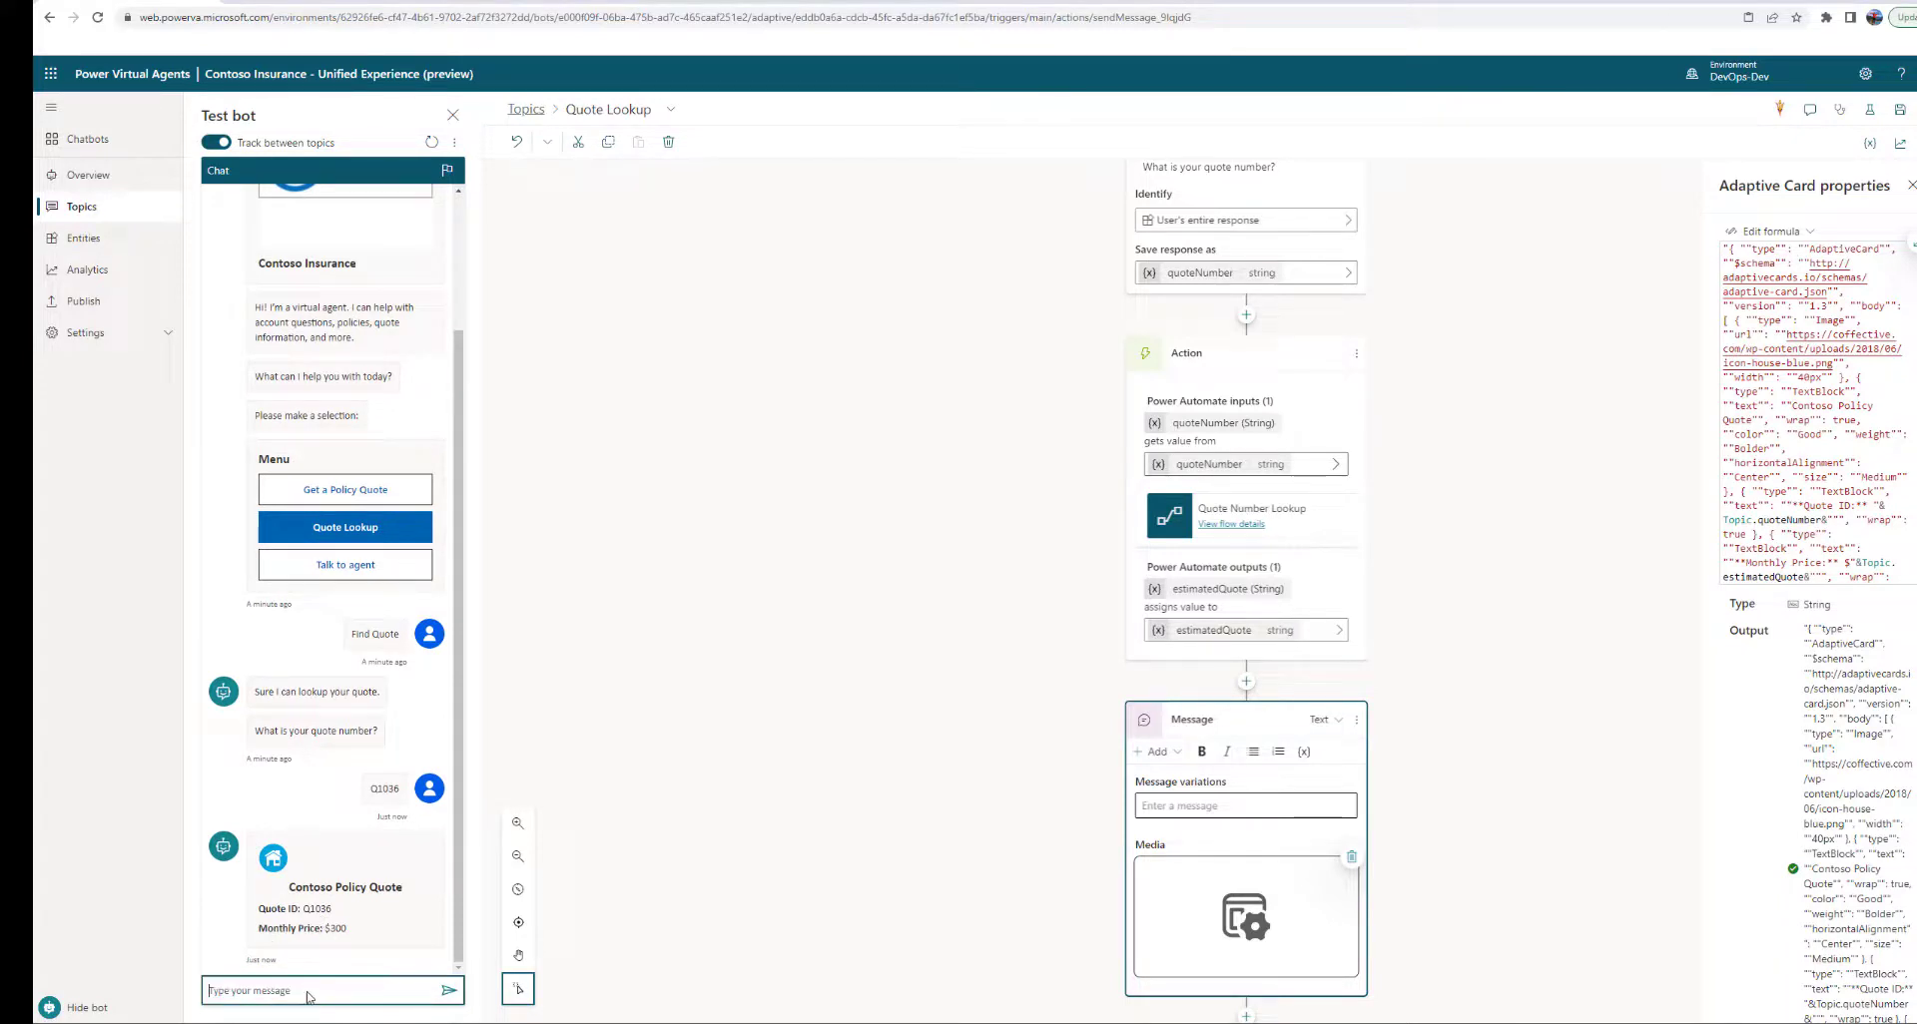
Say goodbye to the bot with 'qk thnkye'
{"action": "type", "text": "qk thnkye"}
{"action": "key", "text": "Return"}
{"action": "left_click", "coordinate": [670, 110]}
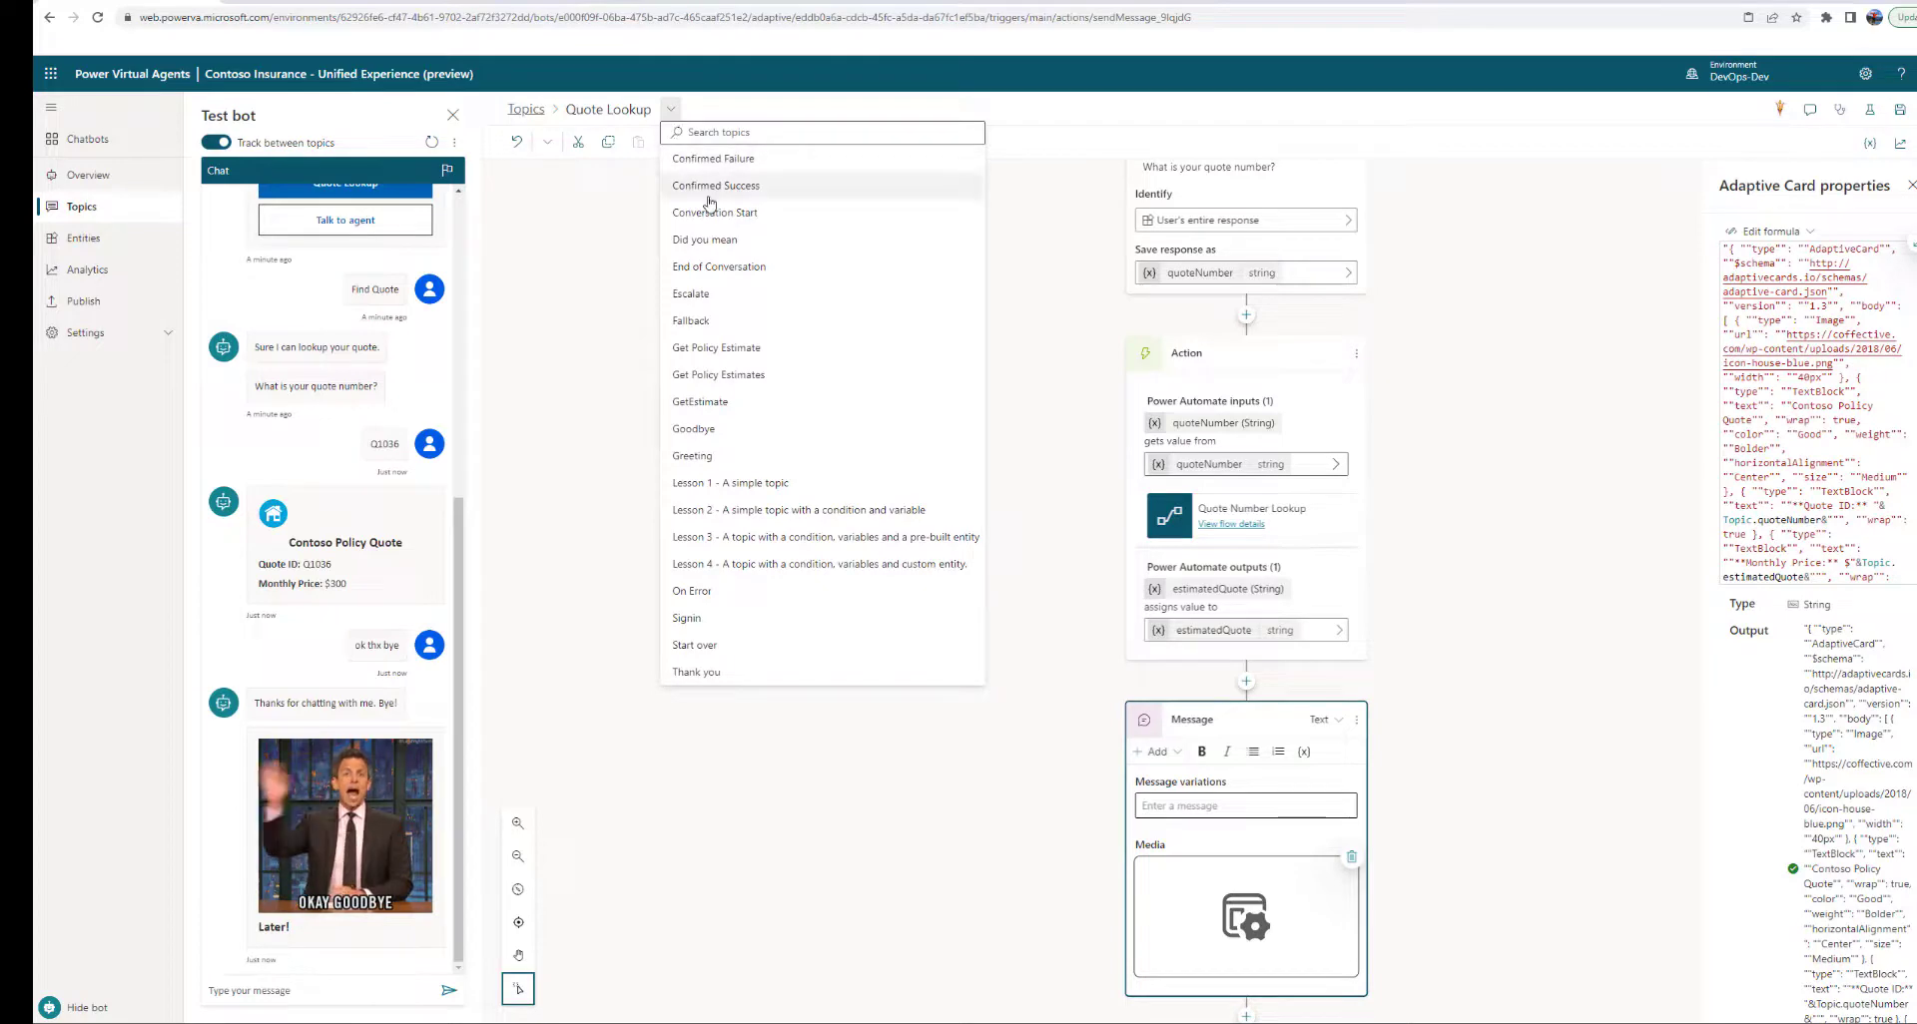
Follow End of Conversation through Confirmed Success to Goodbye and select its 'Later!' GIF
{"action": "left_click", "coordinate": [711, 277]}
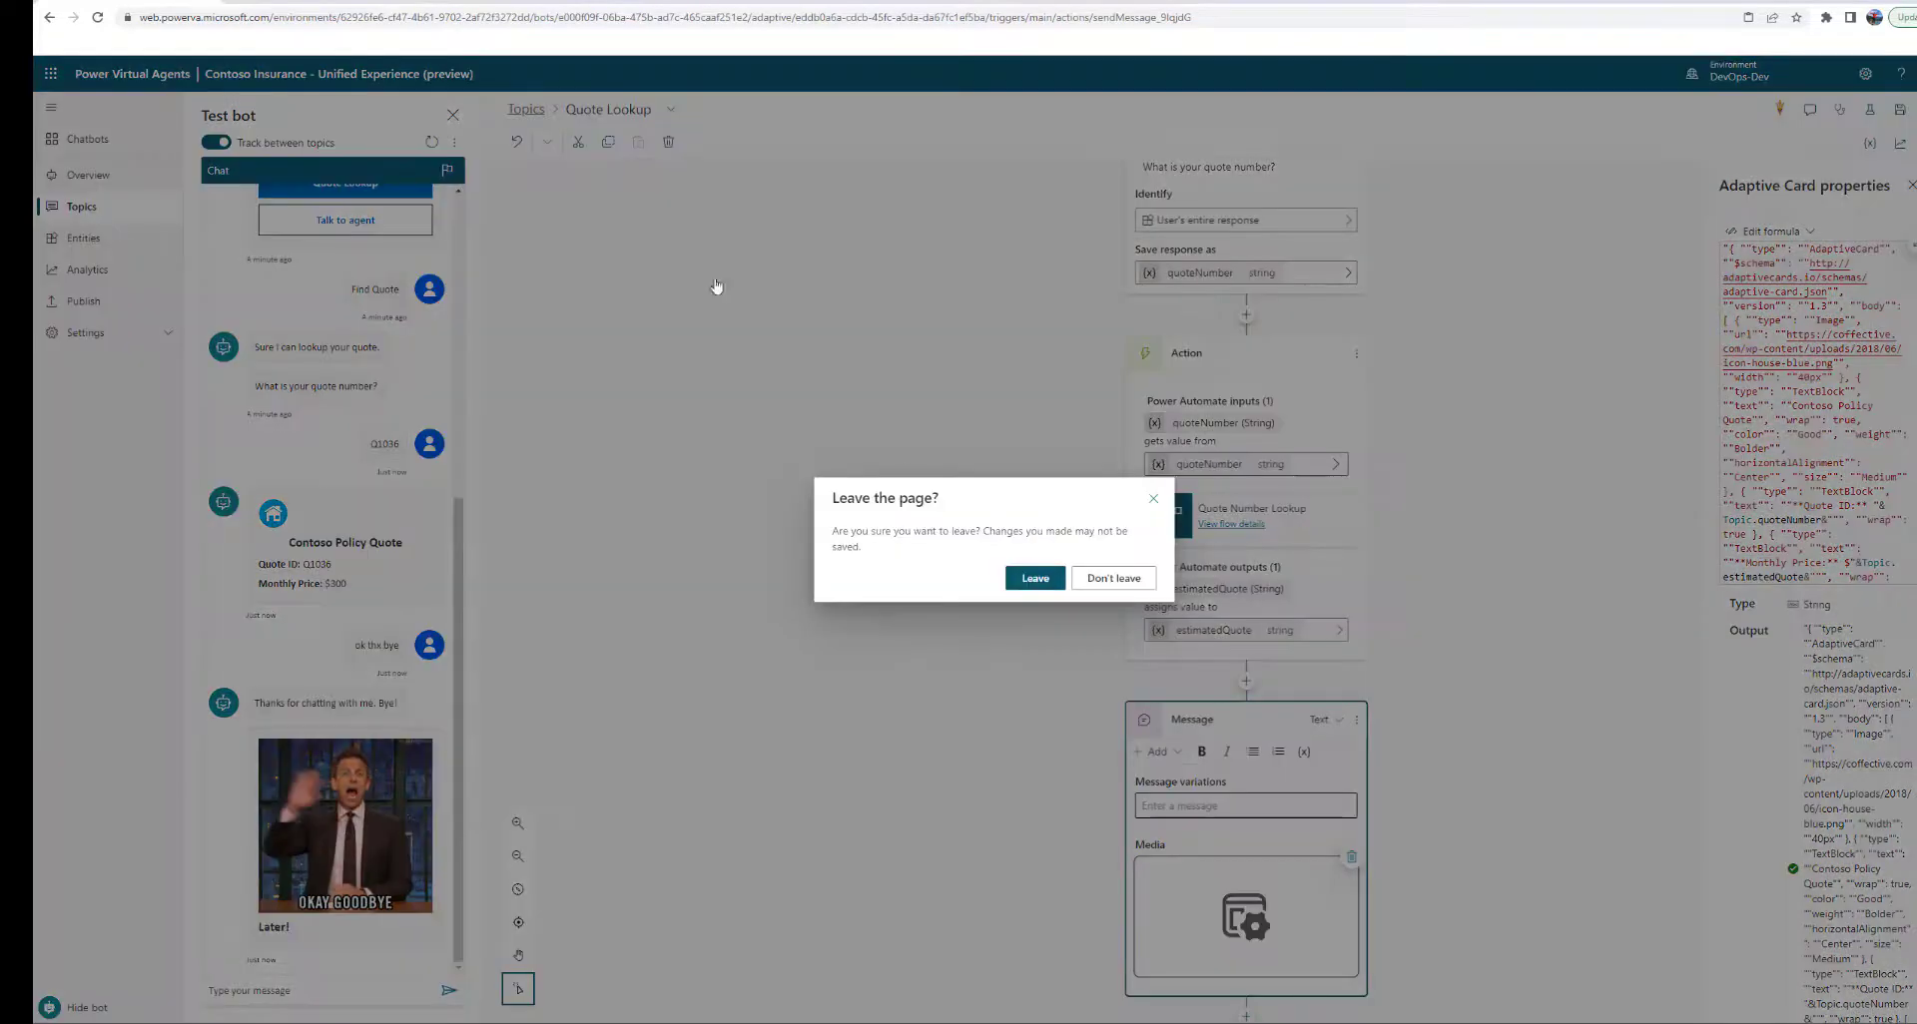
{"action": "left_click", "coordinate": [1035, 580]}
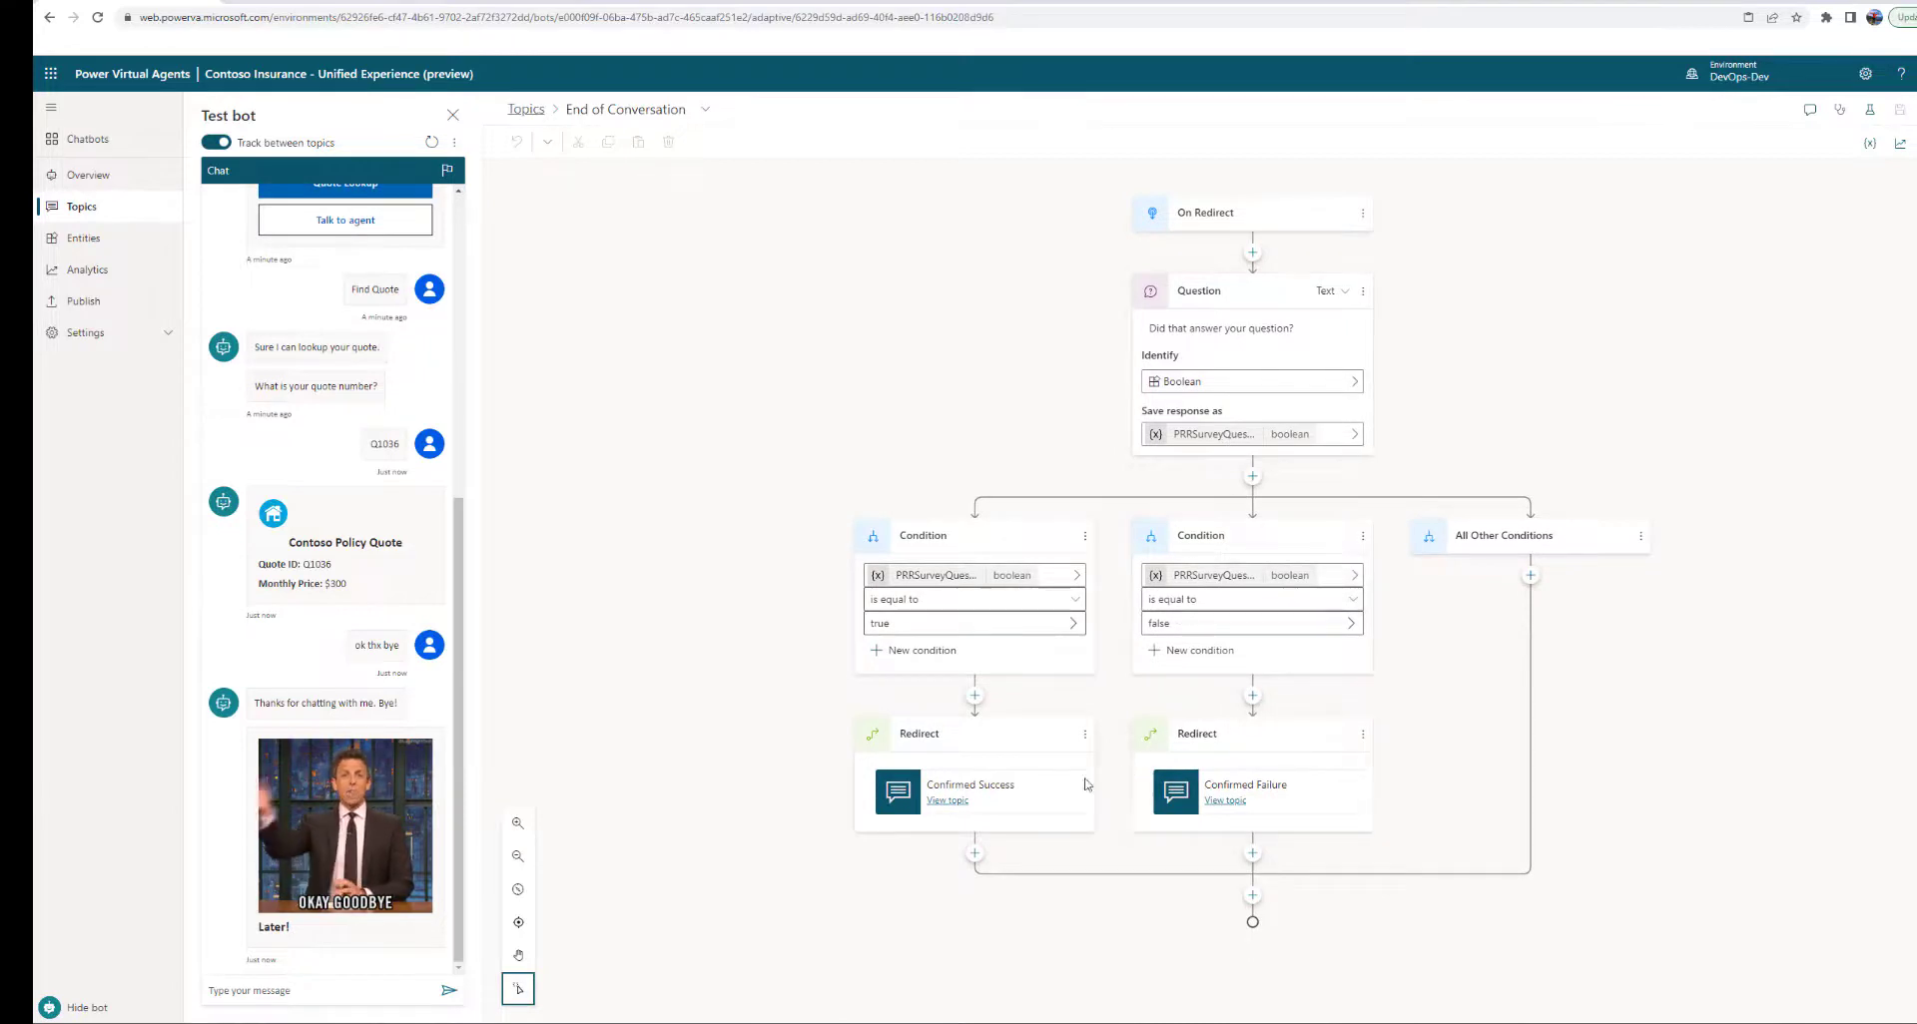
{"action": "left_click", "coordinate": [960, 803]}
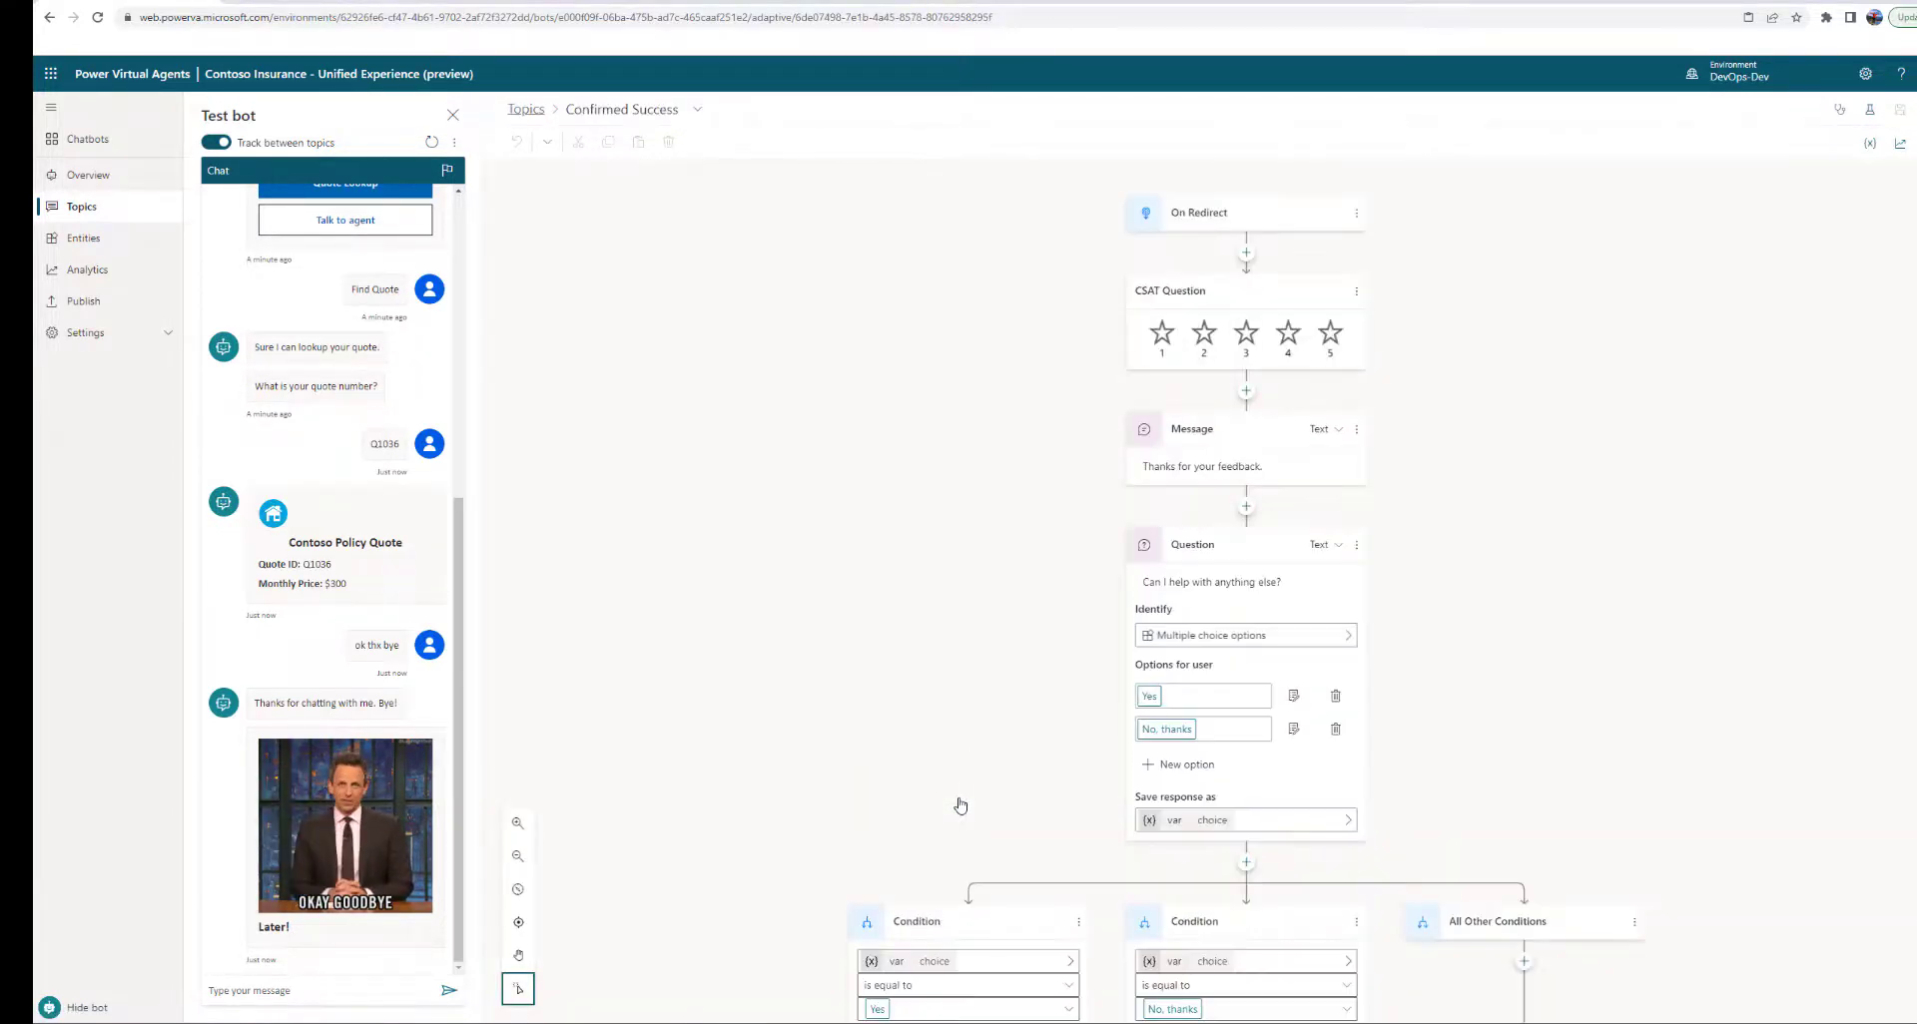
{"action": "scroll", "coordinate": [1016, 641], "scroll_direction": "down", "scroll_amount": 3}
{"action": "scroll", "coordinate": [1016, 641], "scroll_direction": "up", "scroll_amount": 3}
{"action": "scroll", "coordinate": [1017, 643], "scroll_direction": "down", "scroll_amount": 3}
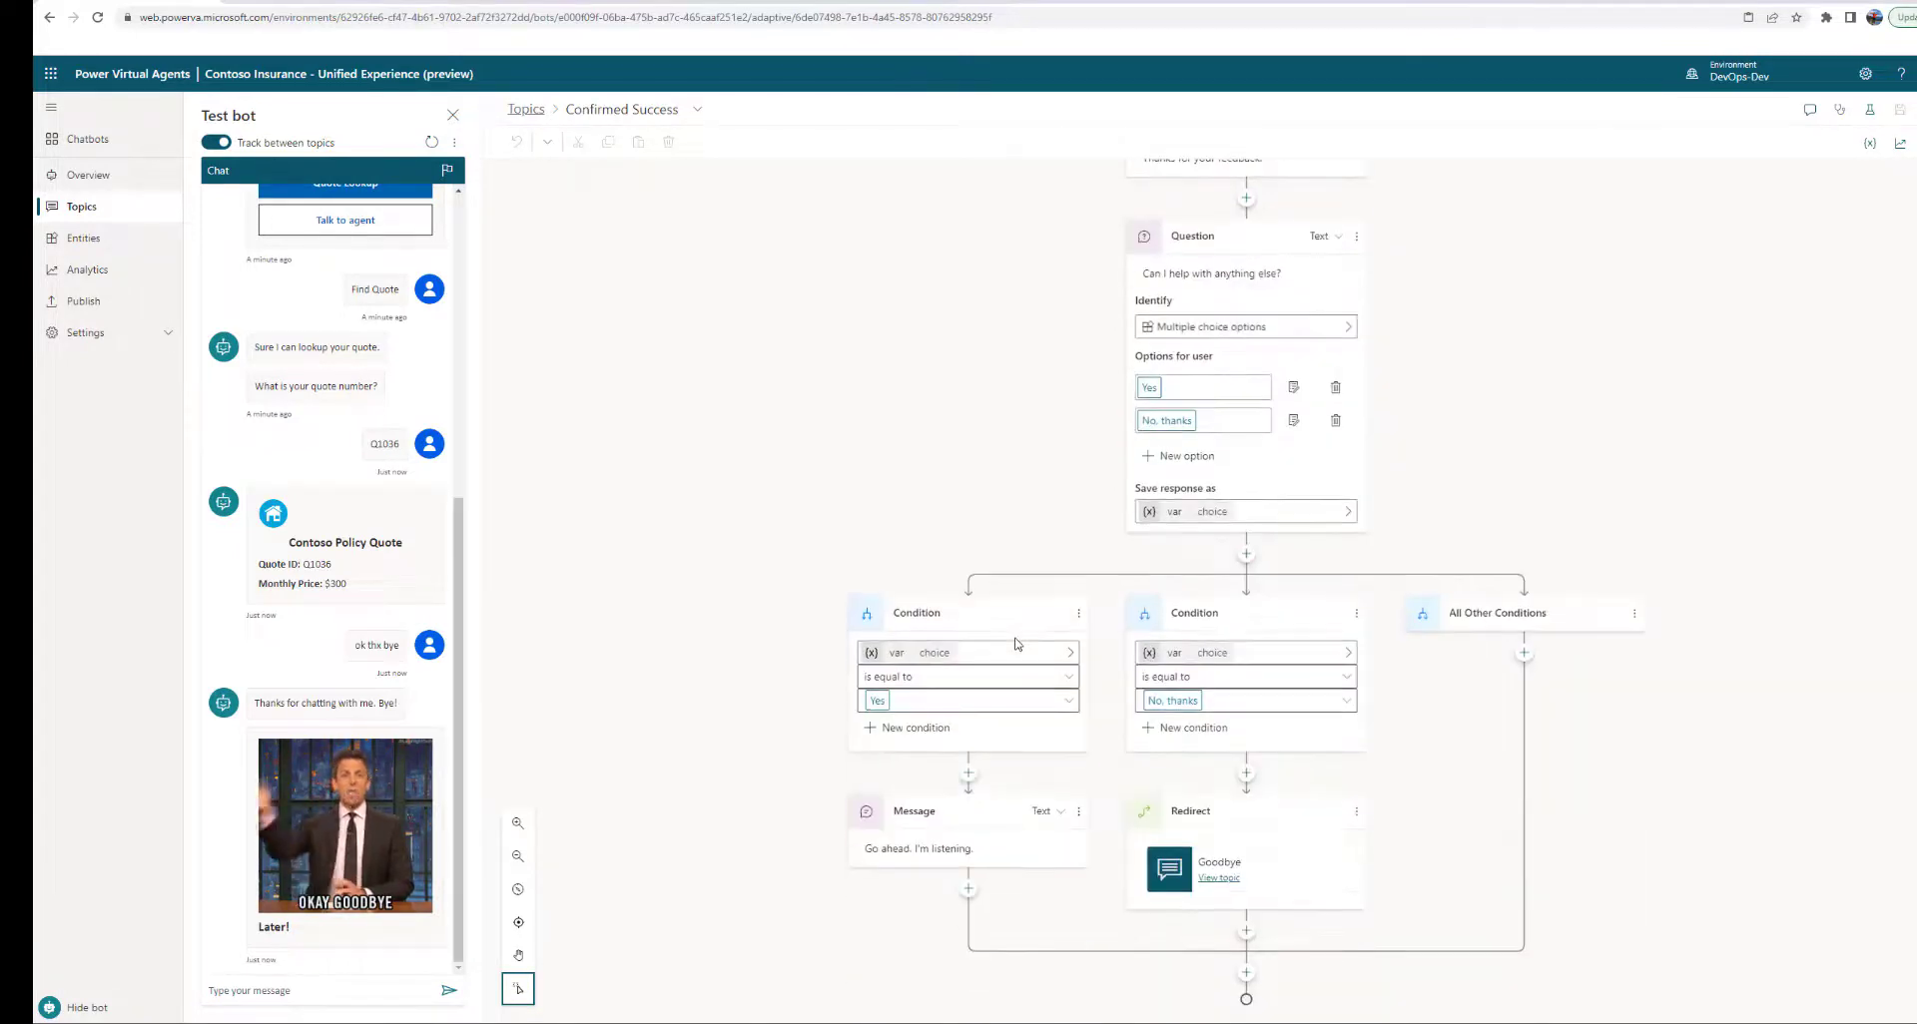
{"action": "left_click", "coordinate": [1228, 880]}
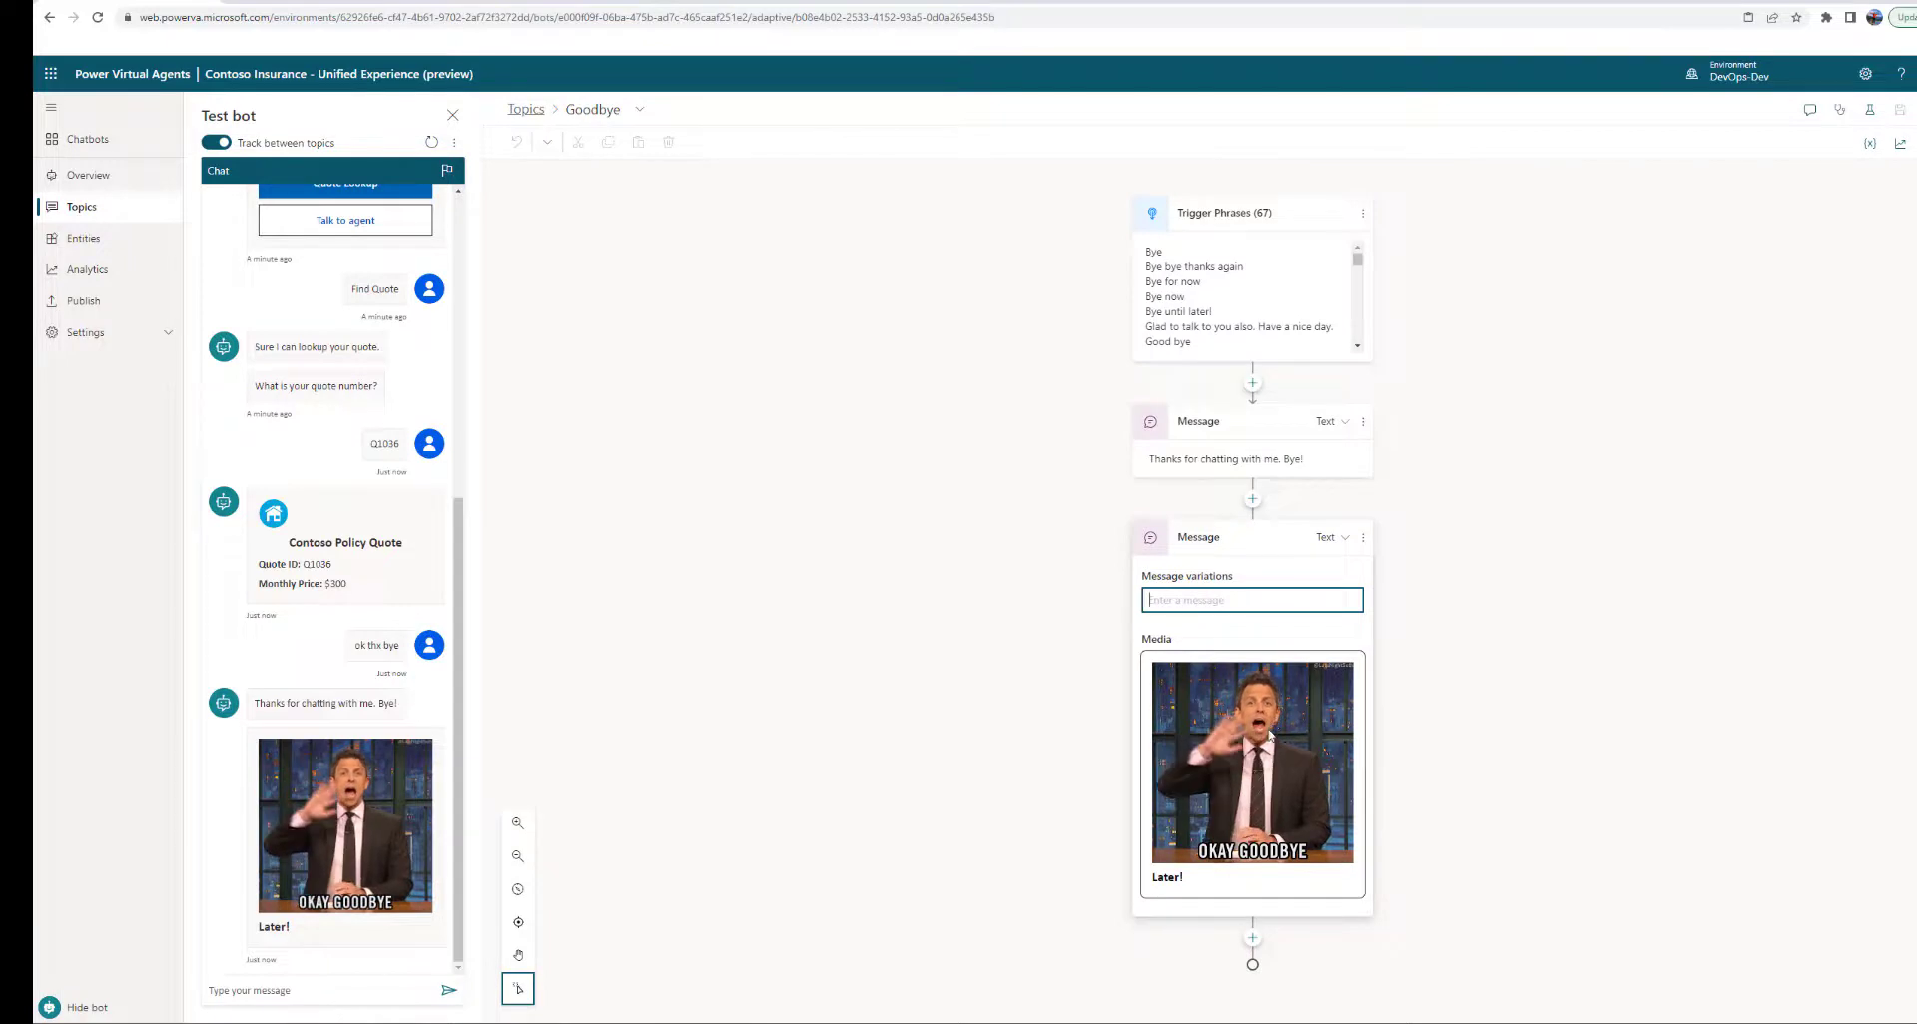
{"action": "left_click", "coordinate": [1215, 702]}
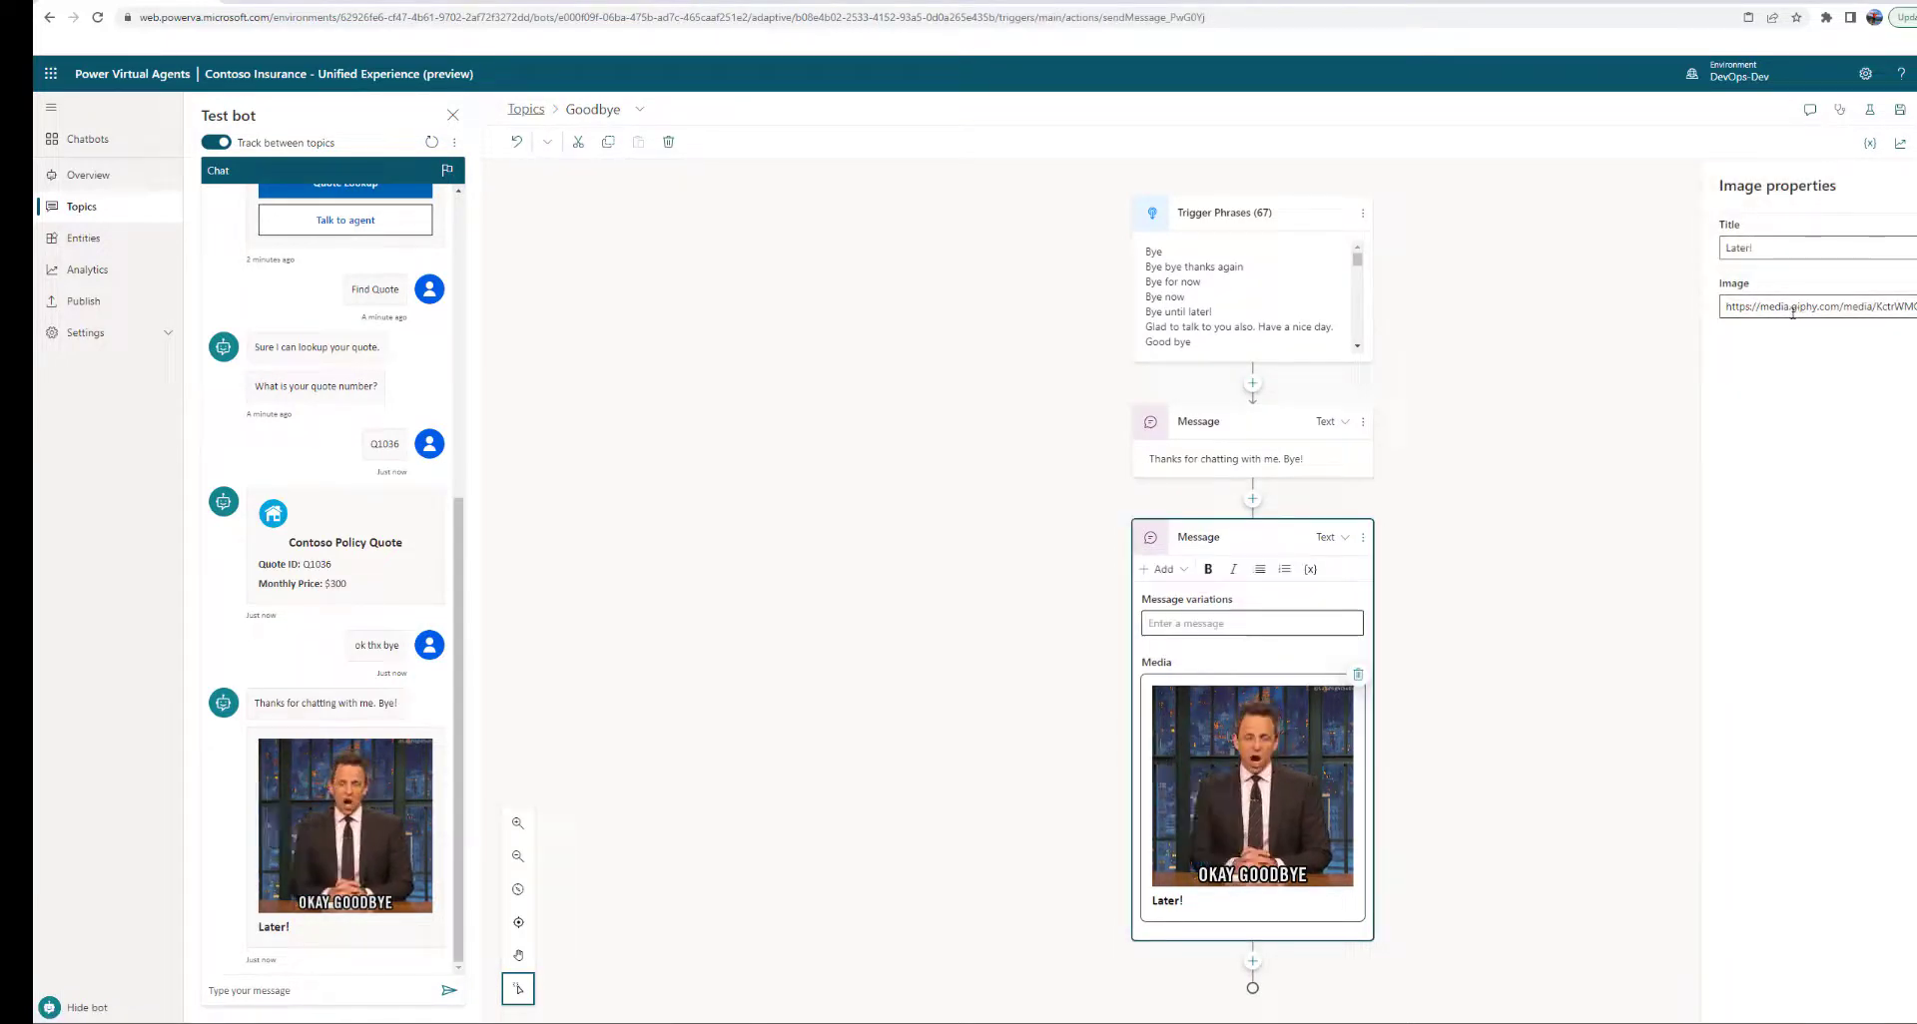